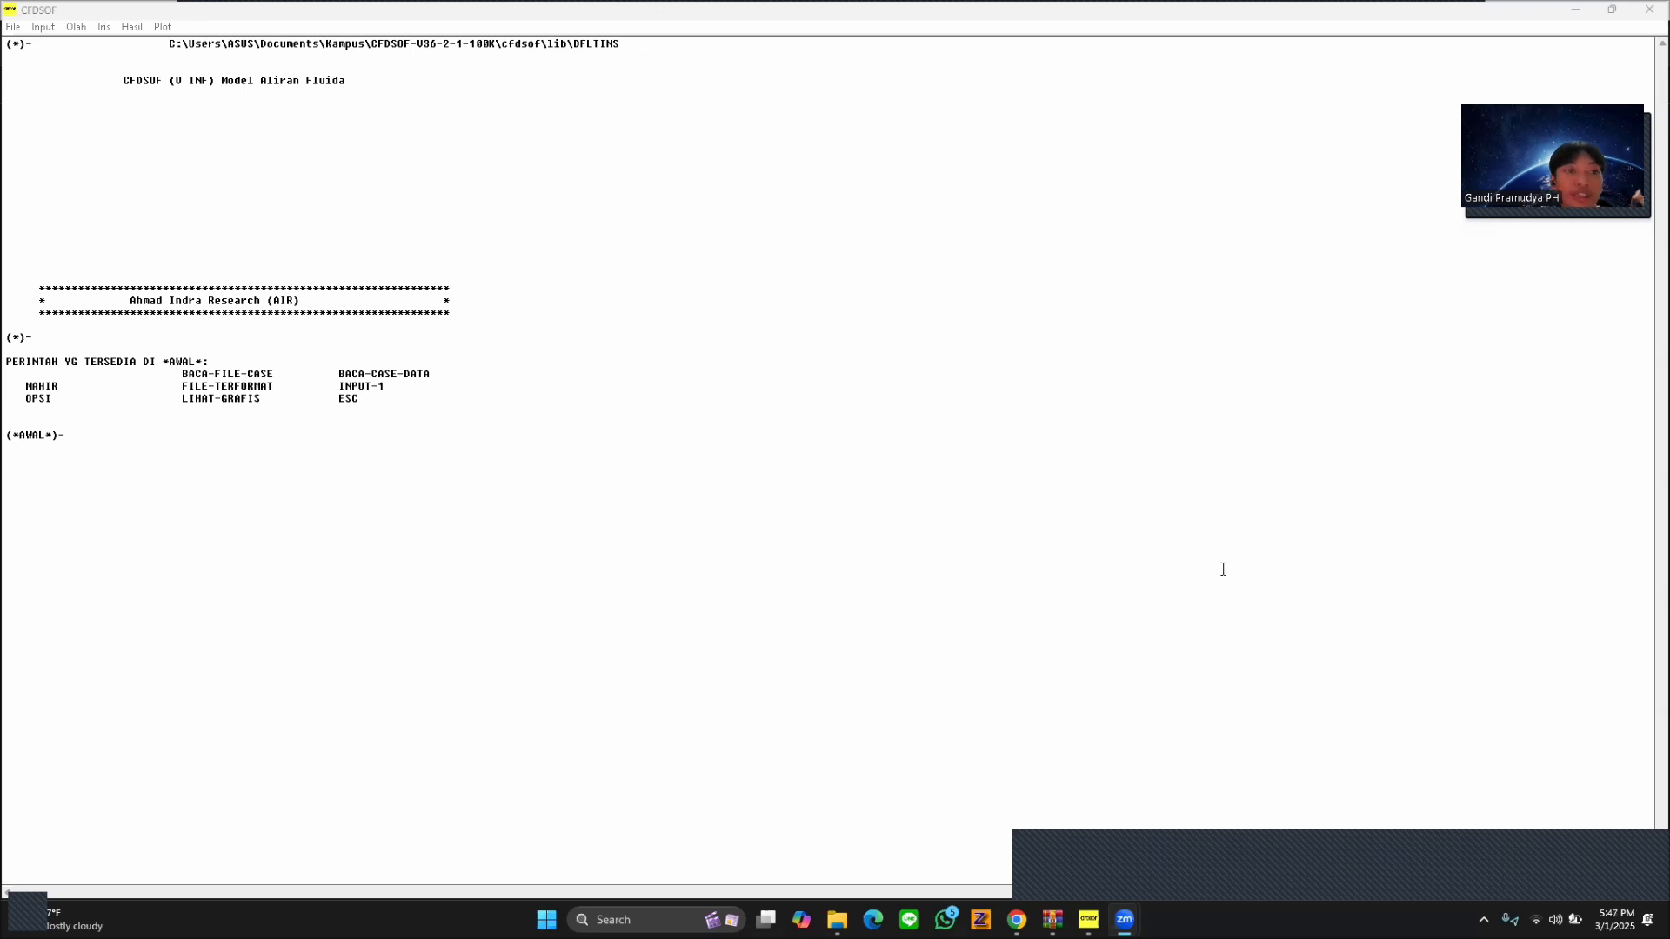
Allocate memory for the case with the default cell, species and particle limits.
click(44, 27)
click(58, 46)
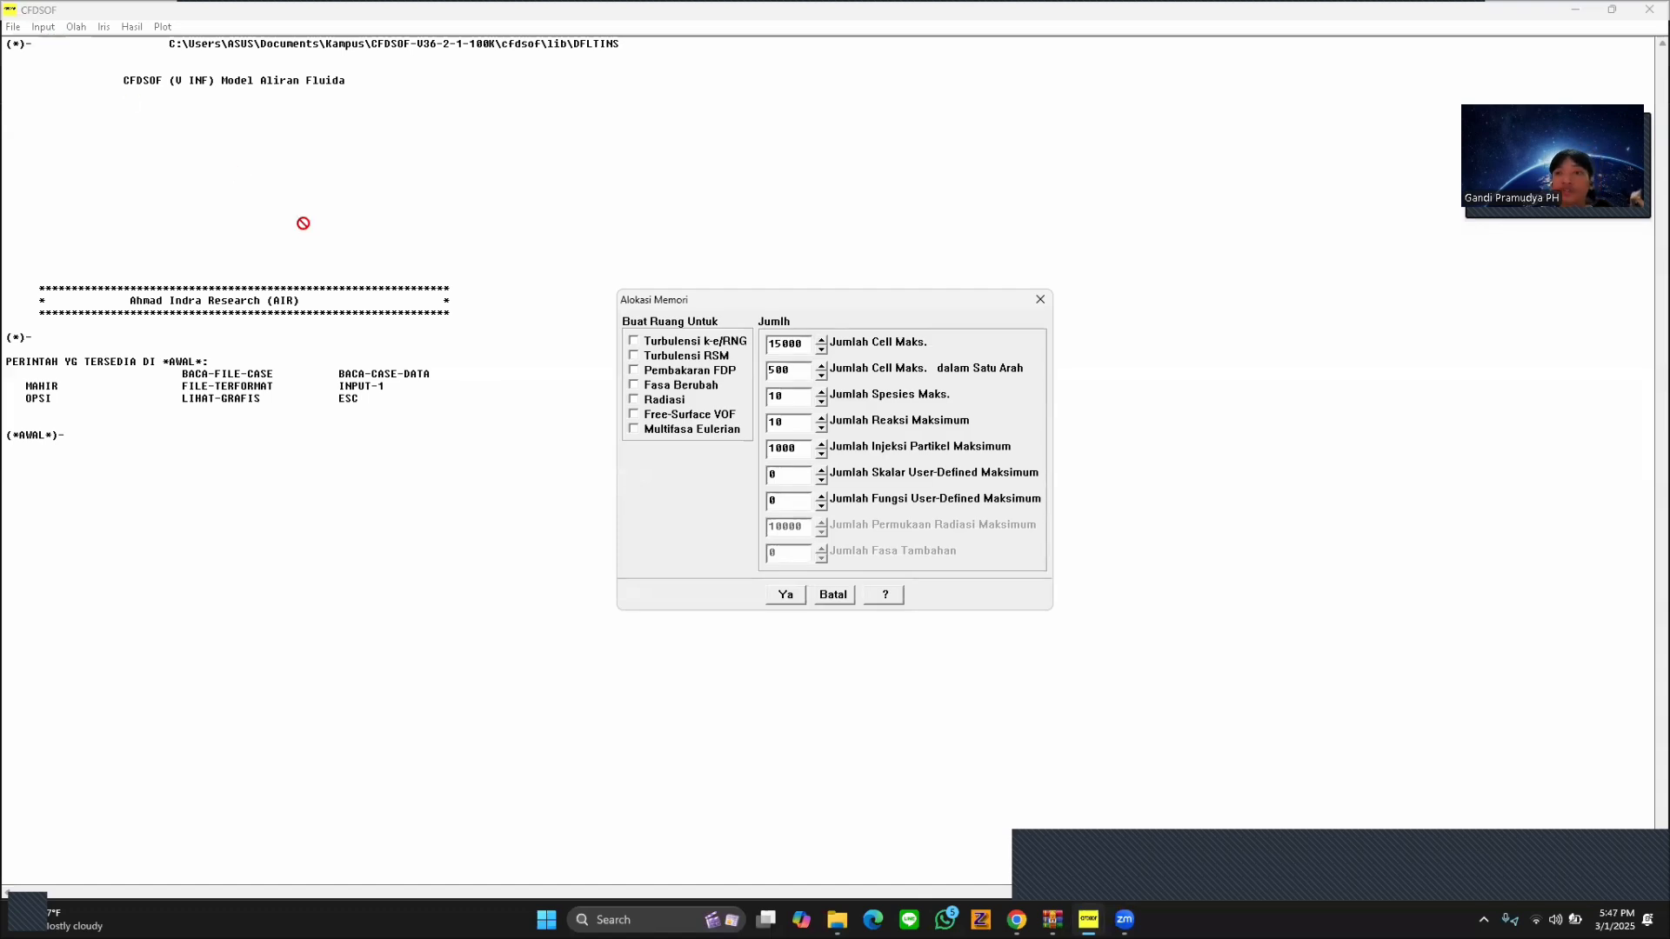
click(785, 595)
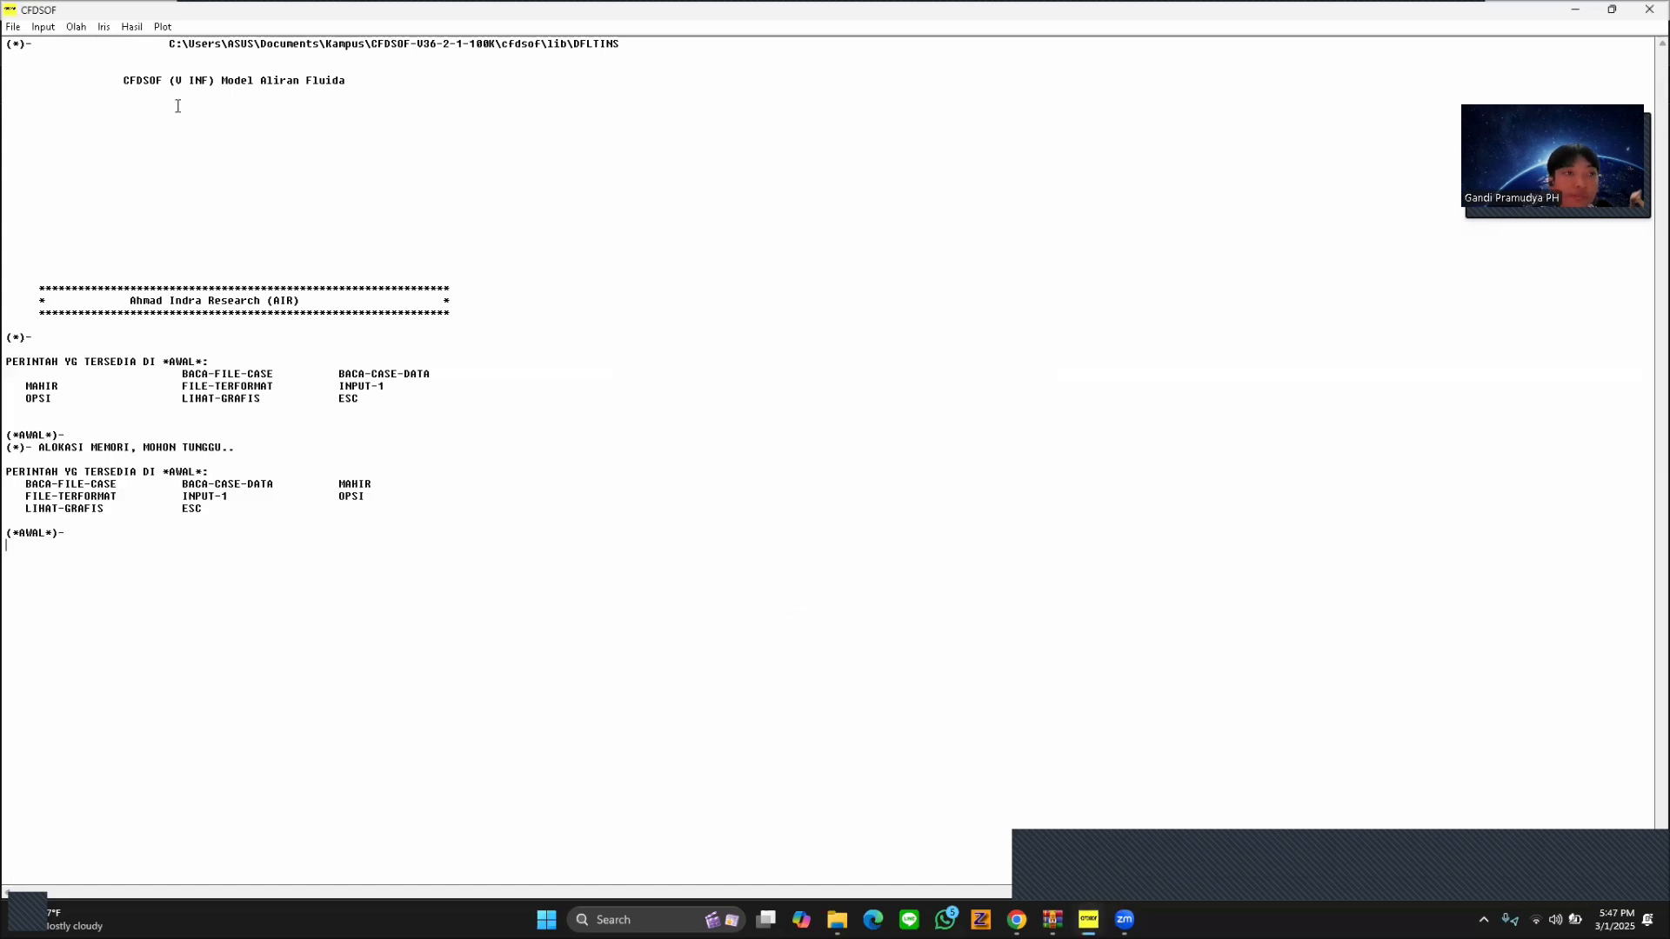
Set the domain's cell counts to 12 in I and 12 in J, apply them and close the domain settings.
click(43, 27)
click(74, 65)
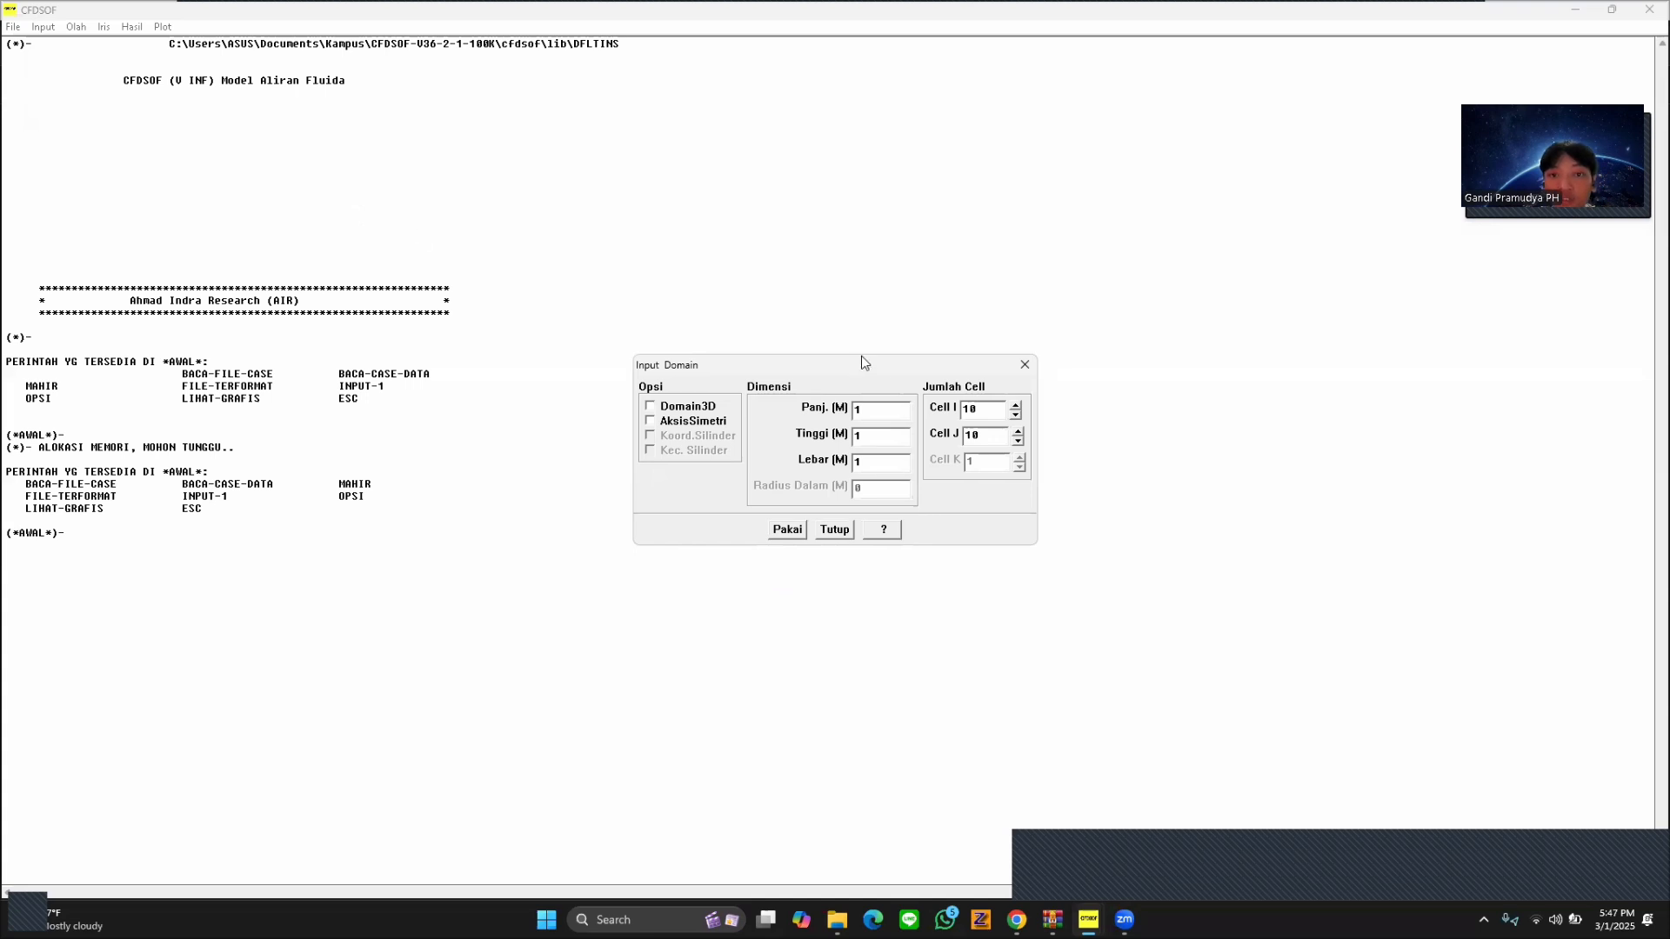
double_click(974, 409)
text(12)
double_click(967, 436)
text(12)
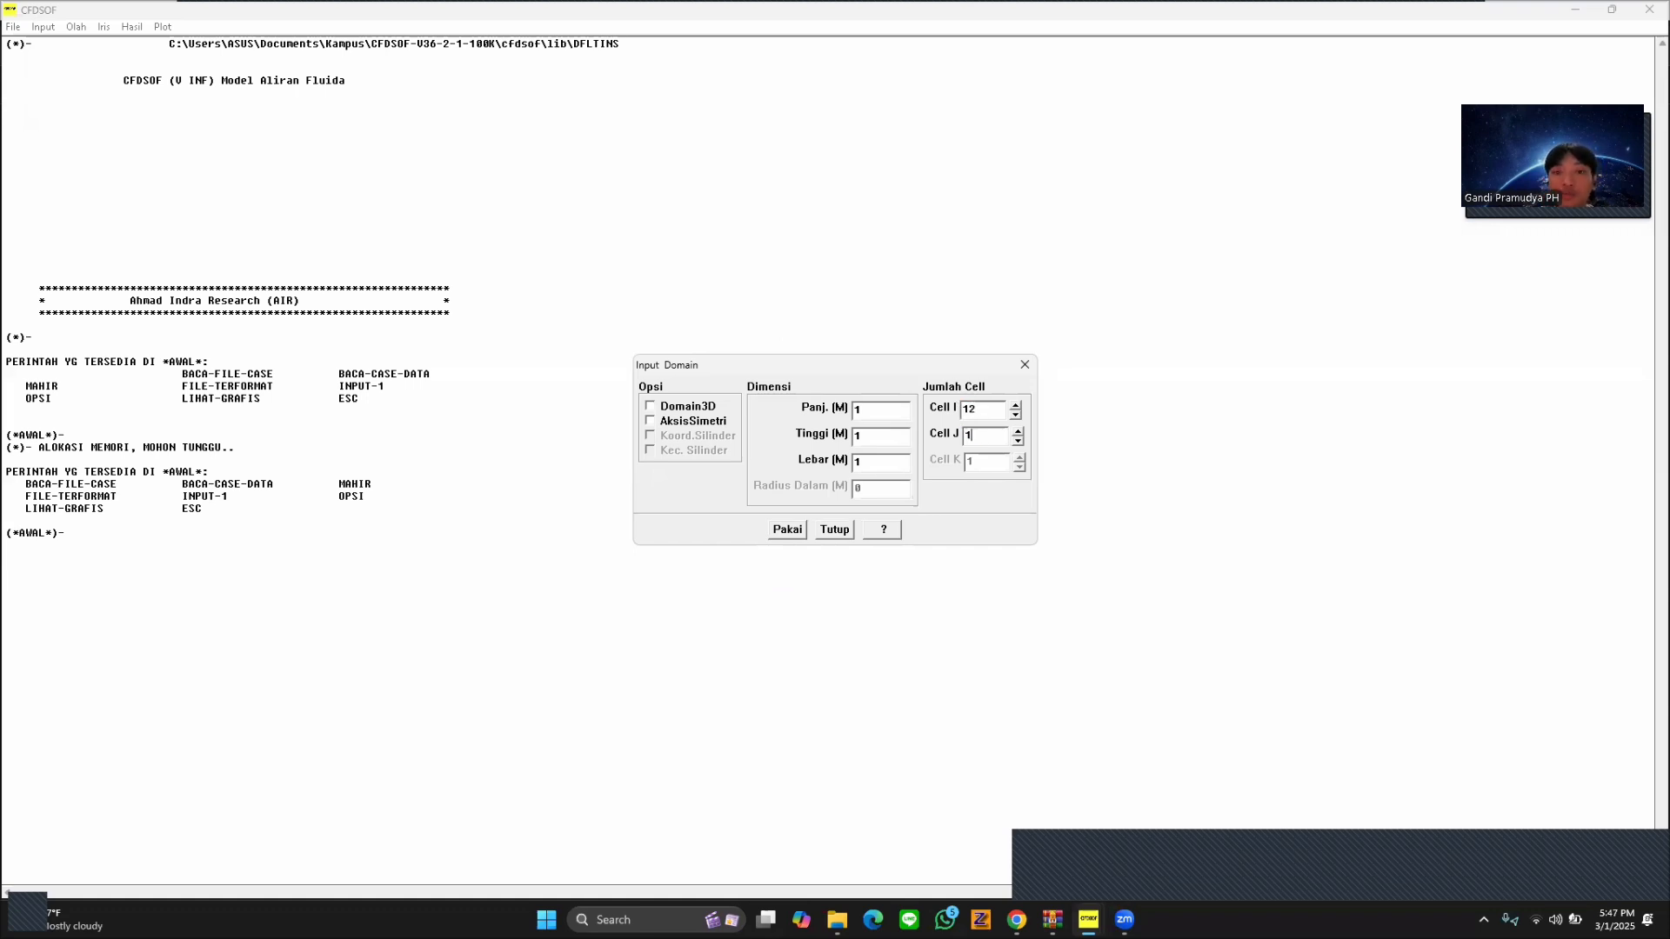
click(787, 530)
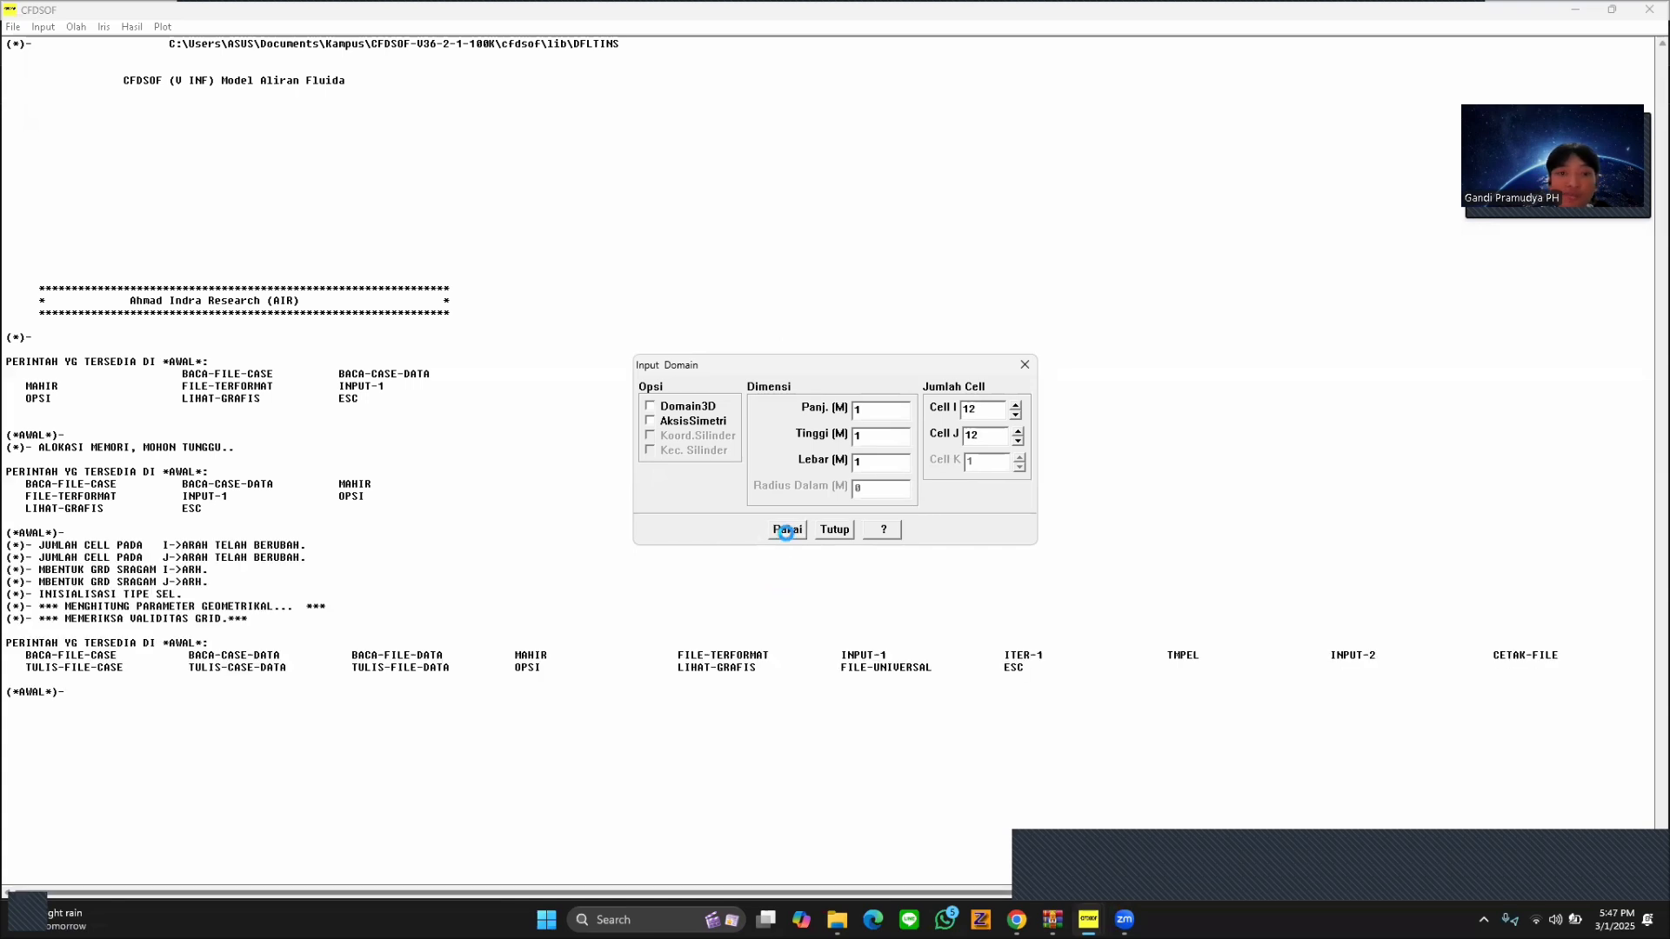
click(1024, 365)
Enable temperature calculation (Hitung Temperatur) in the model settings and apply it.
click(42, 26)
click(76, 82)
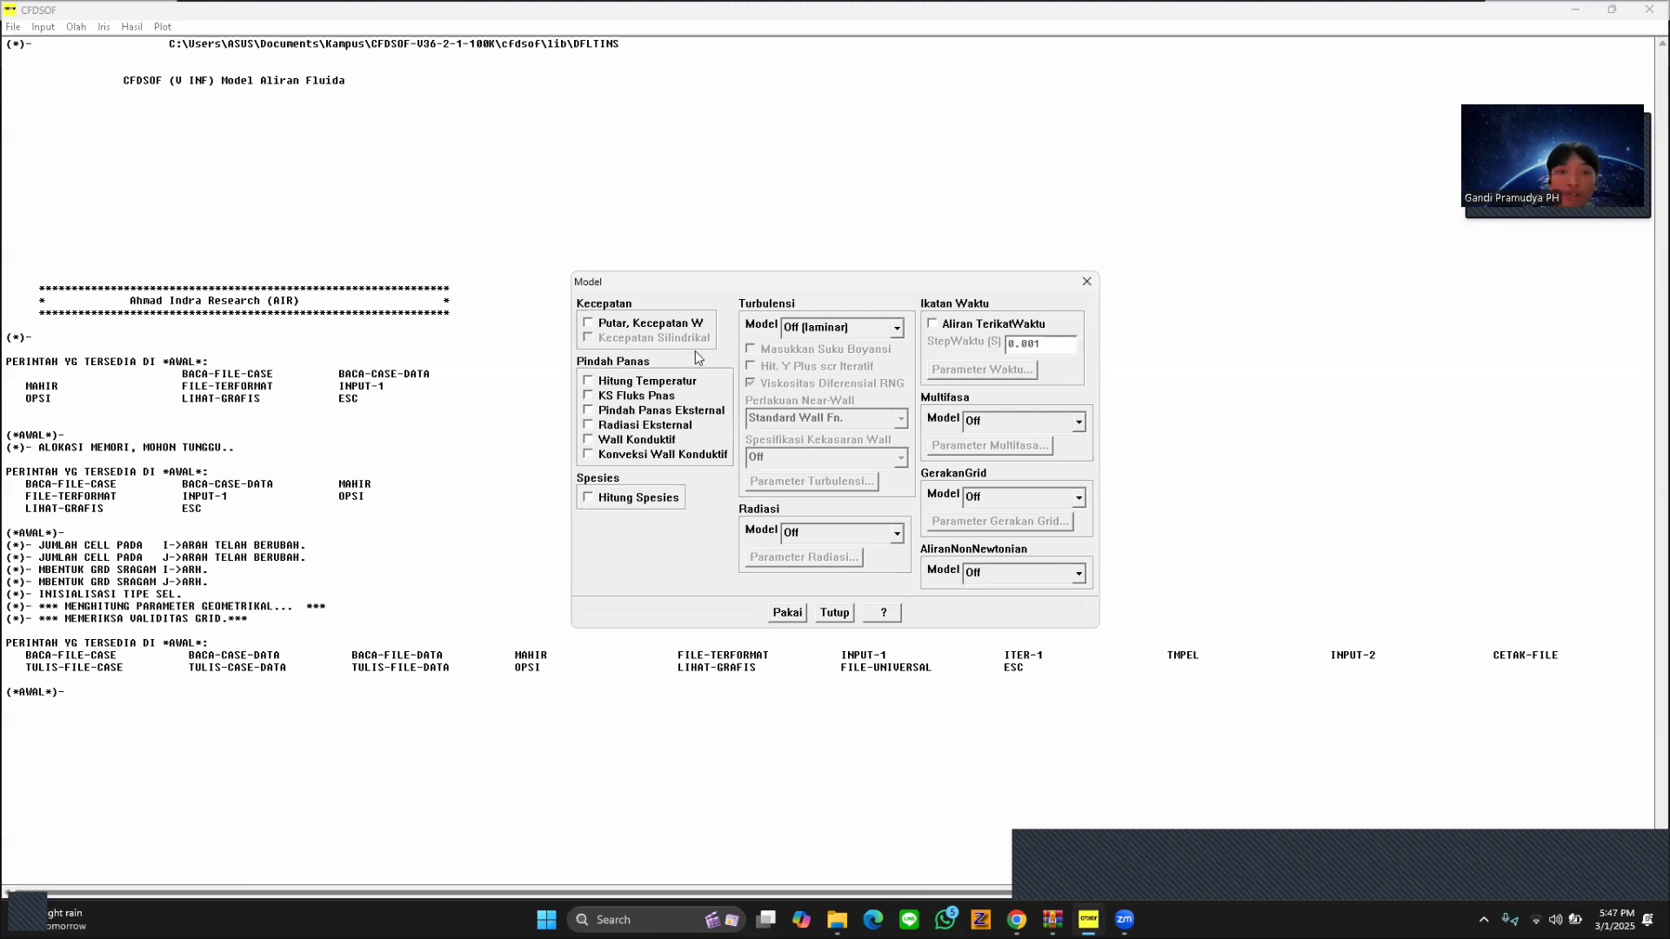
click(658, 384)
click(788, 613)
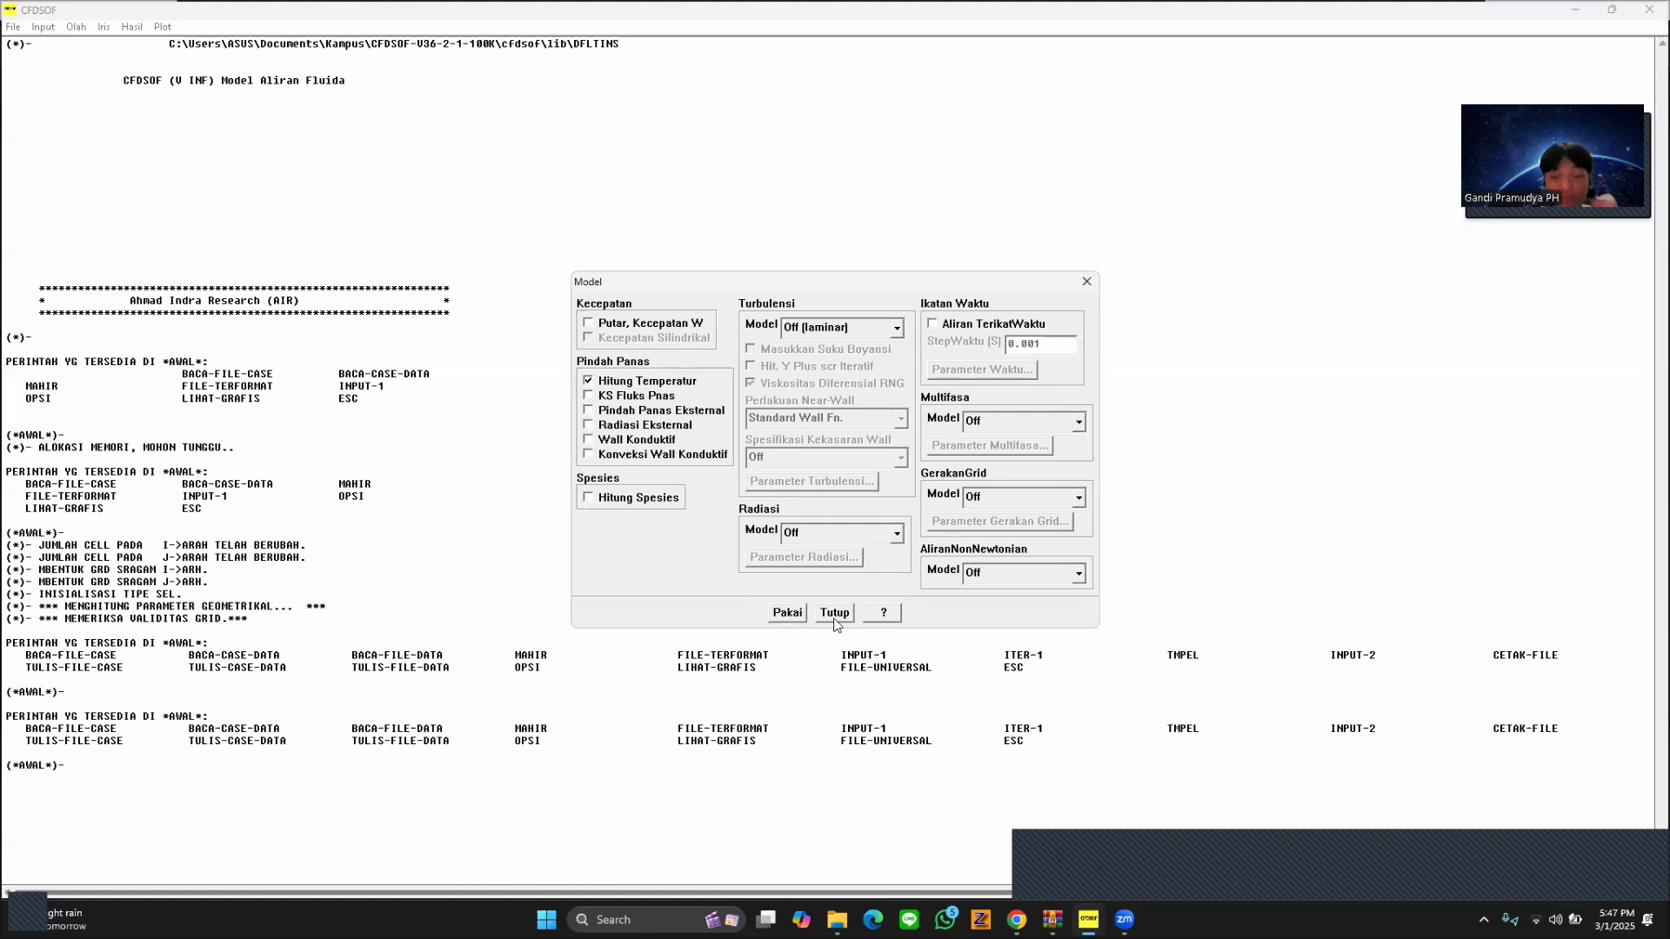
click(833, 616)
Display the computational grid from the cell settings, enlarge its window and move the Atur Cell dialog clear of it.
click(45, 27)
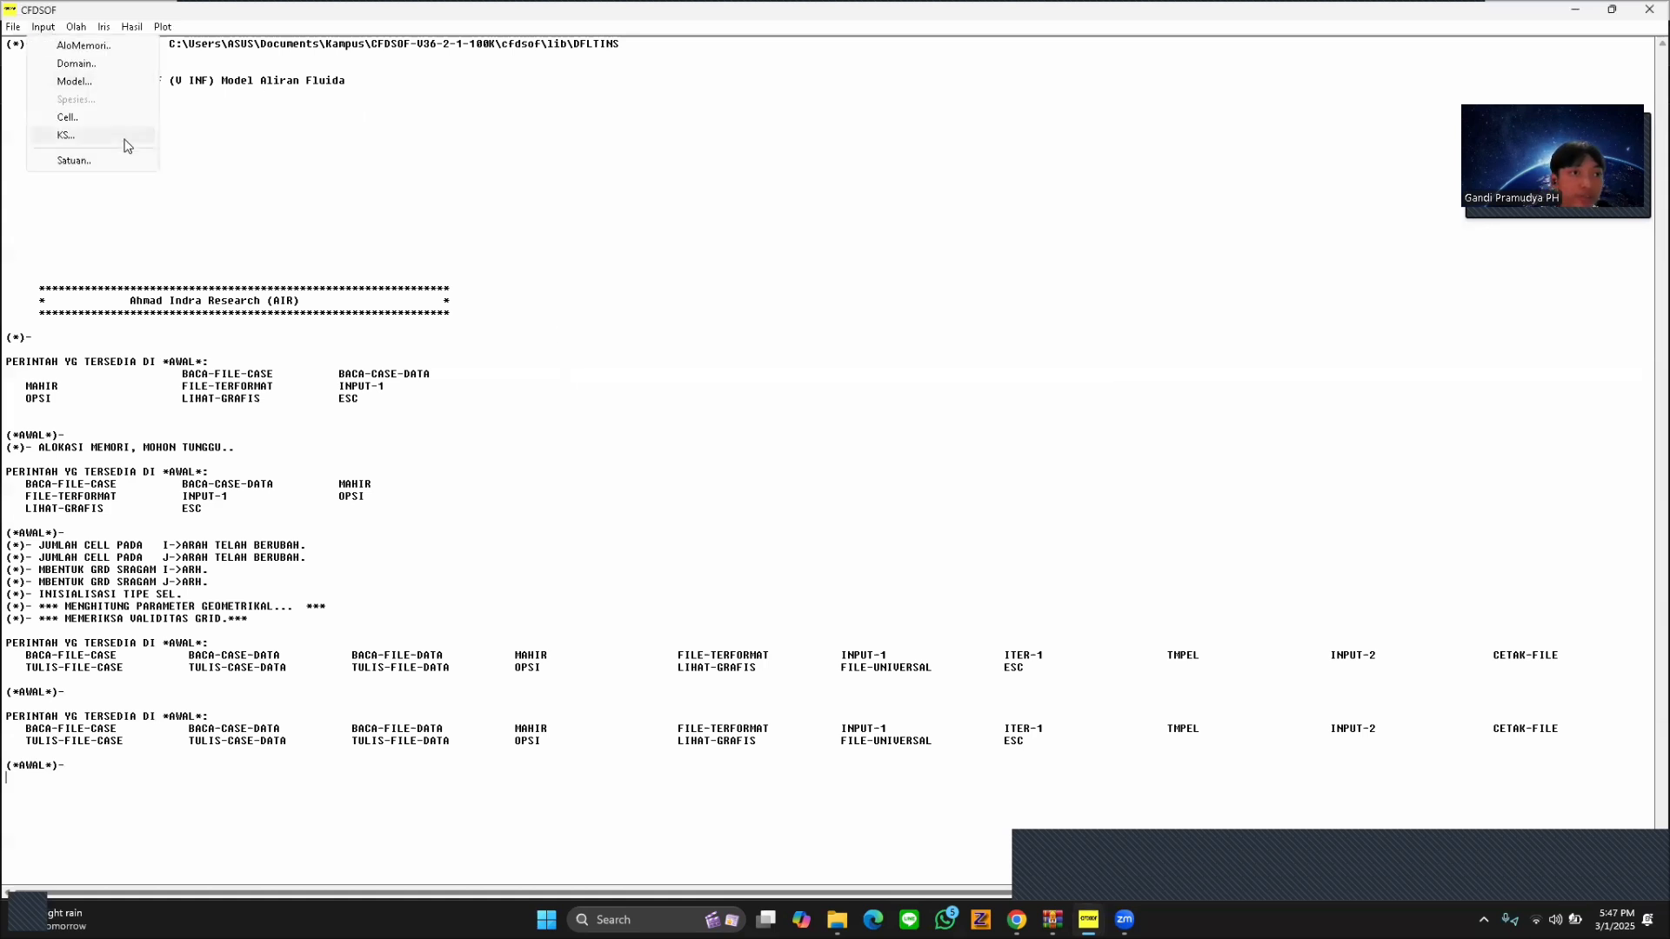
click(117, 123)
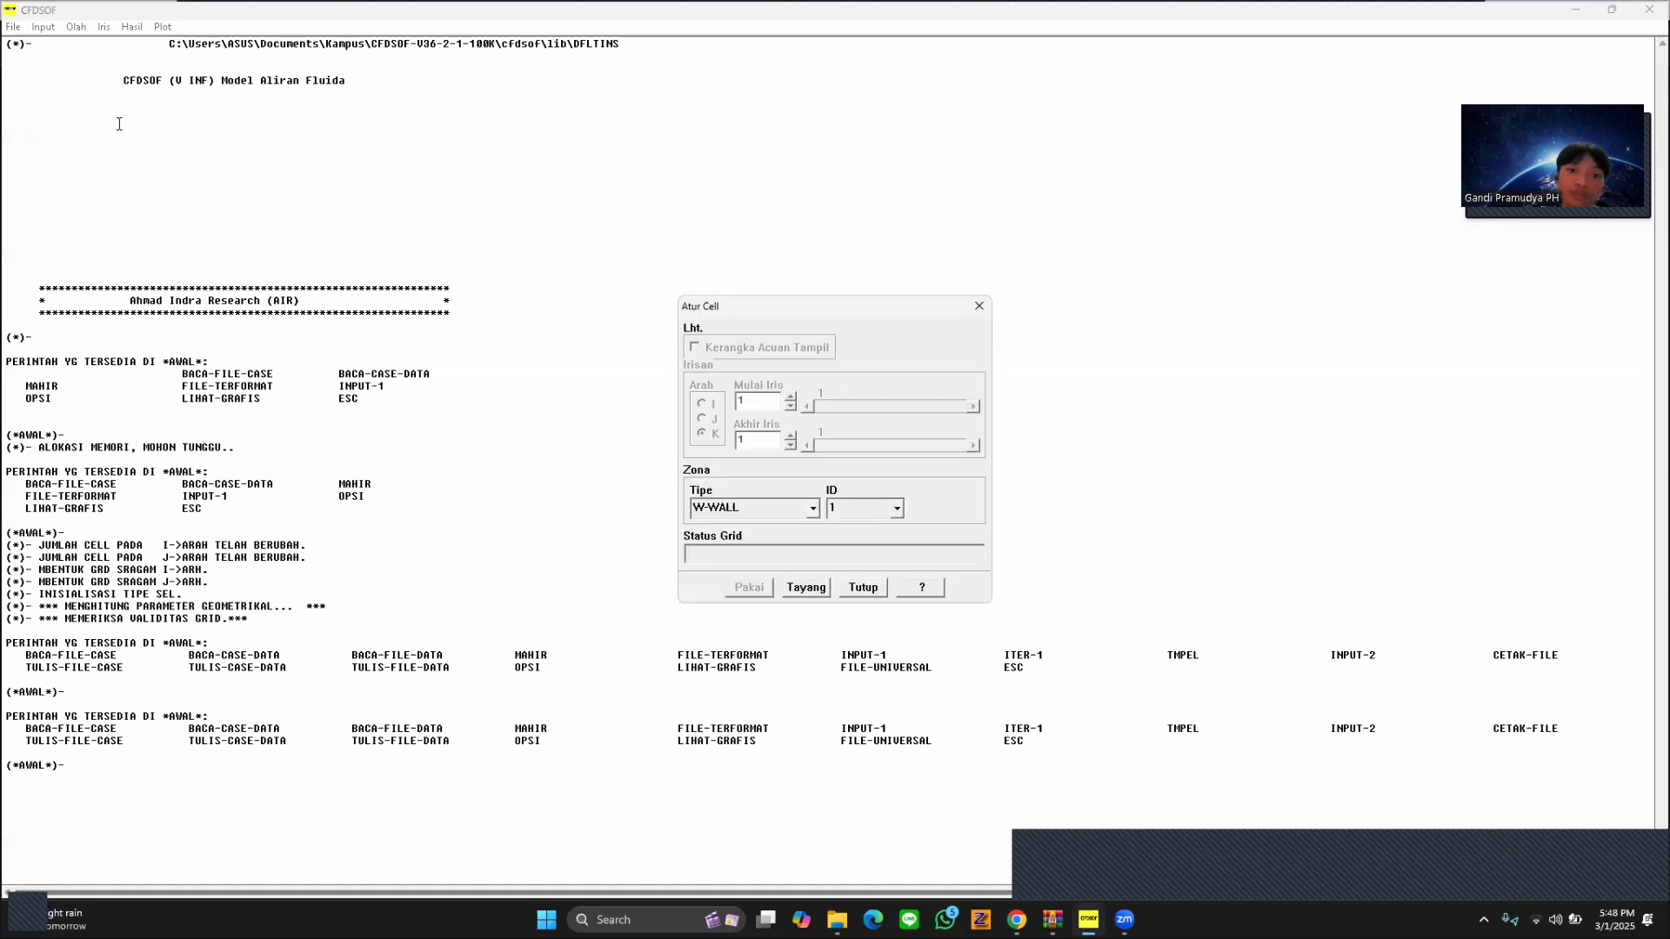
click(820, 591)
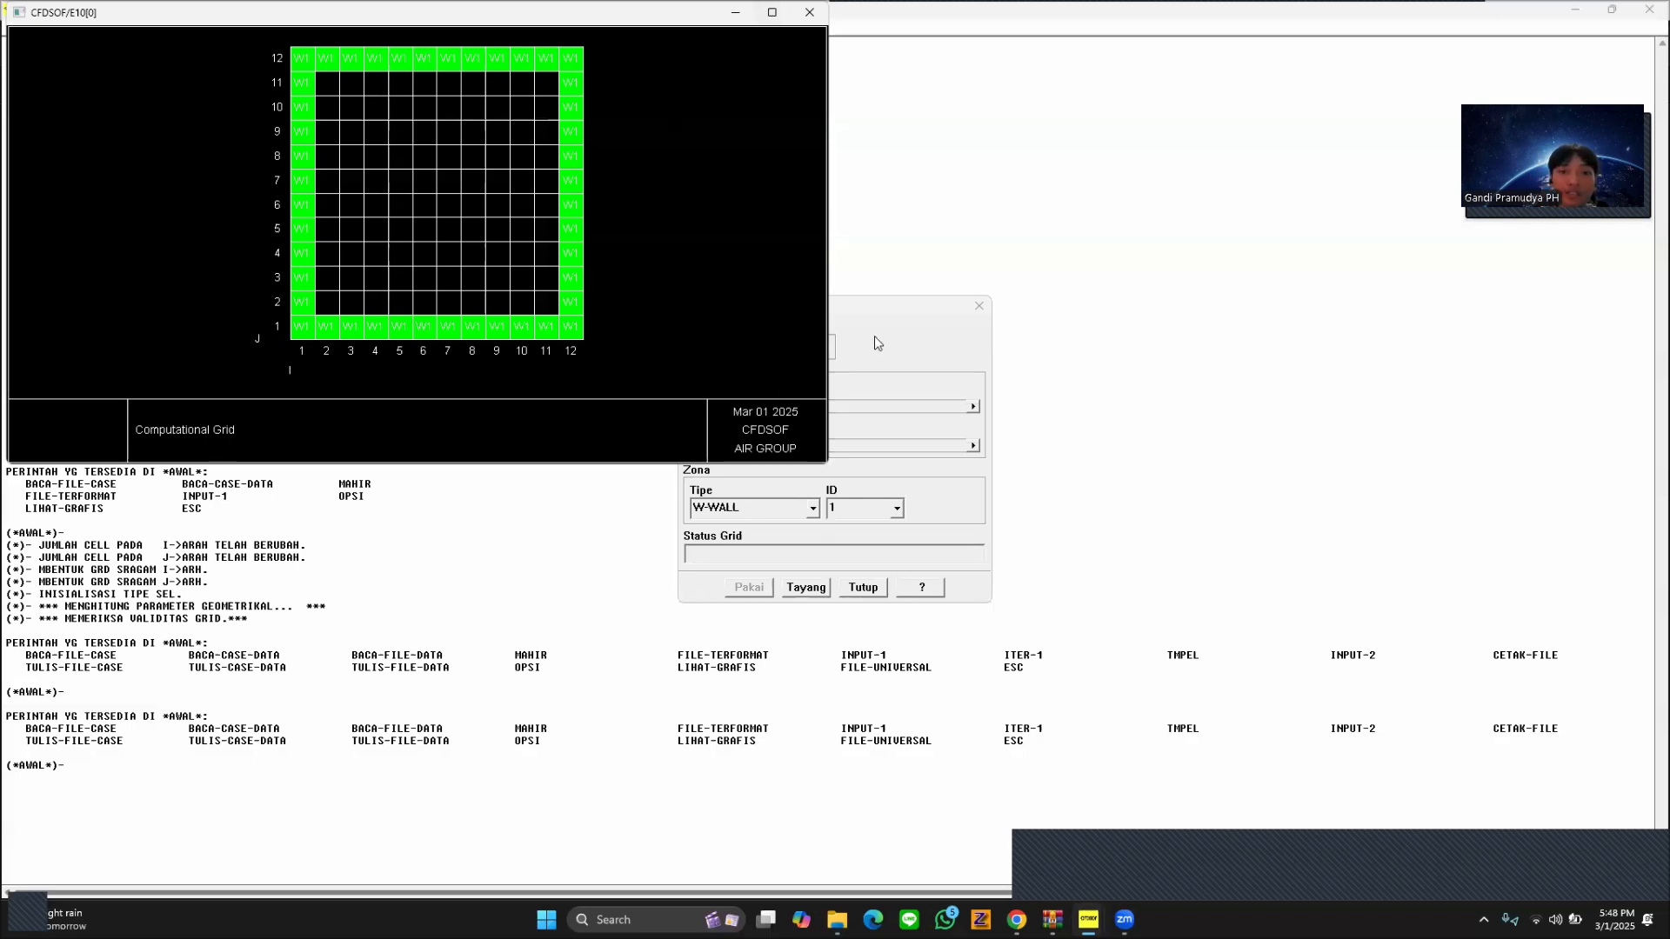
click(939, 310)
drag(894, 311, 1376, 203)
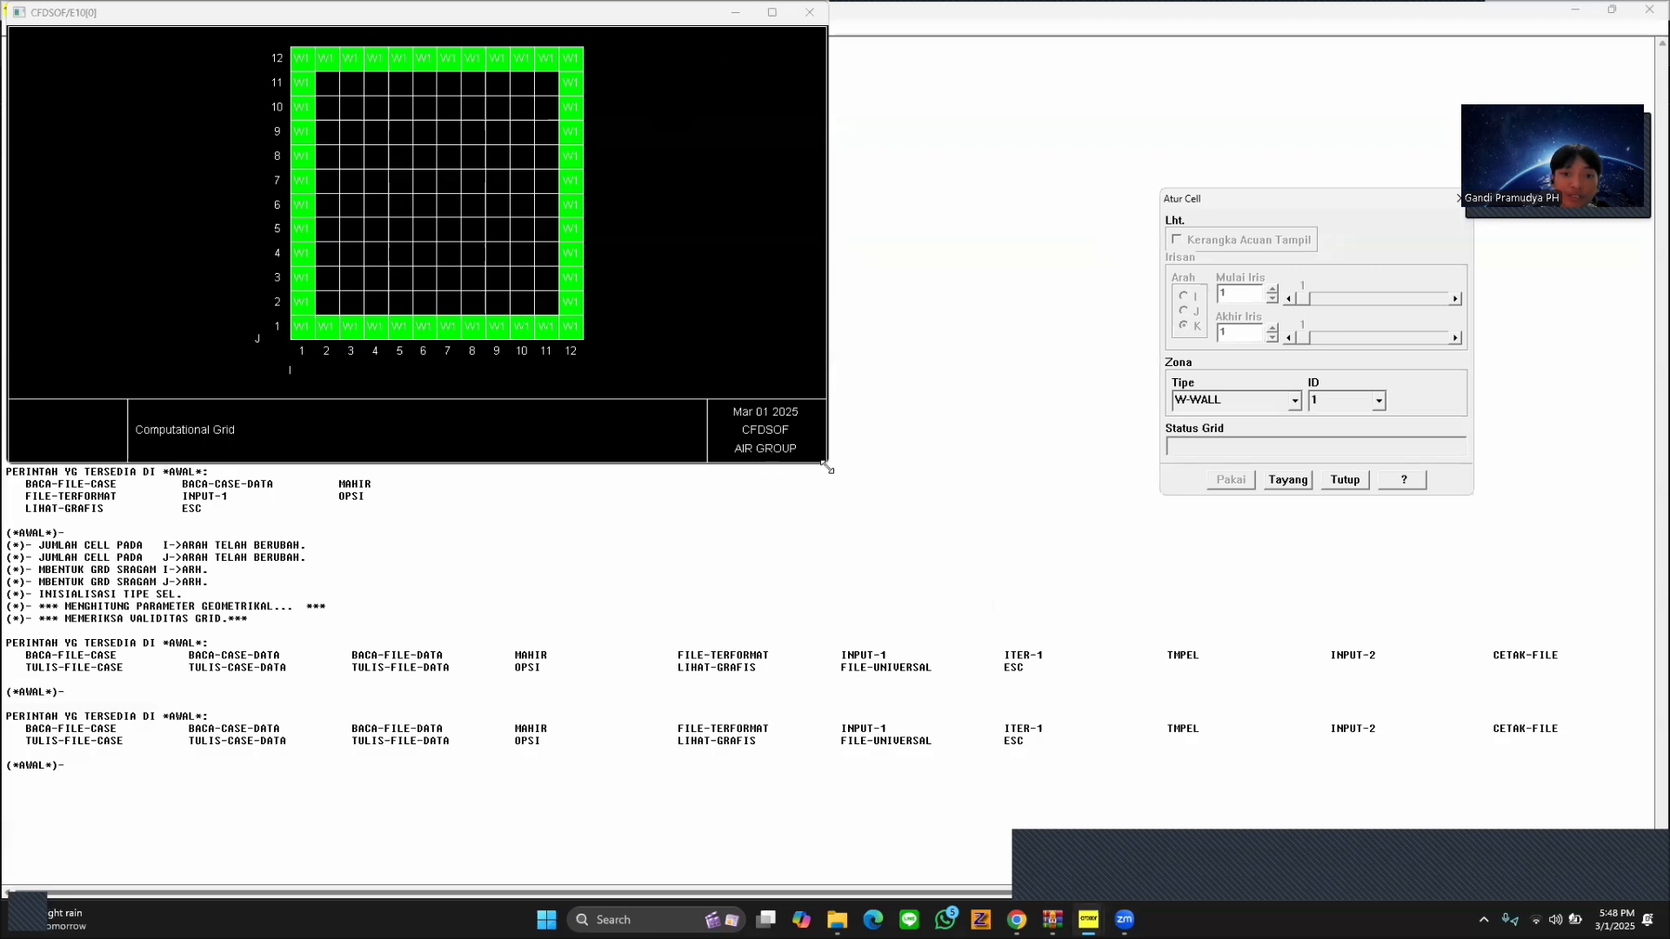
drag(827, 467, 1085, 840)
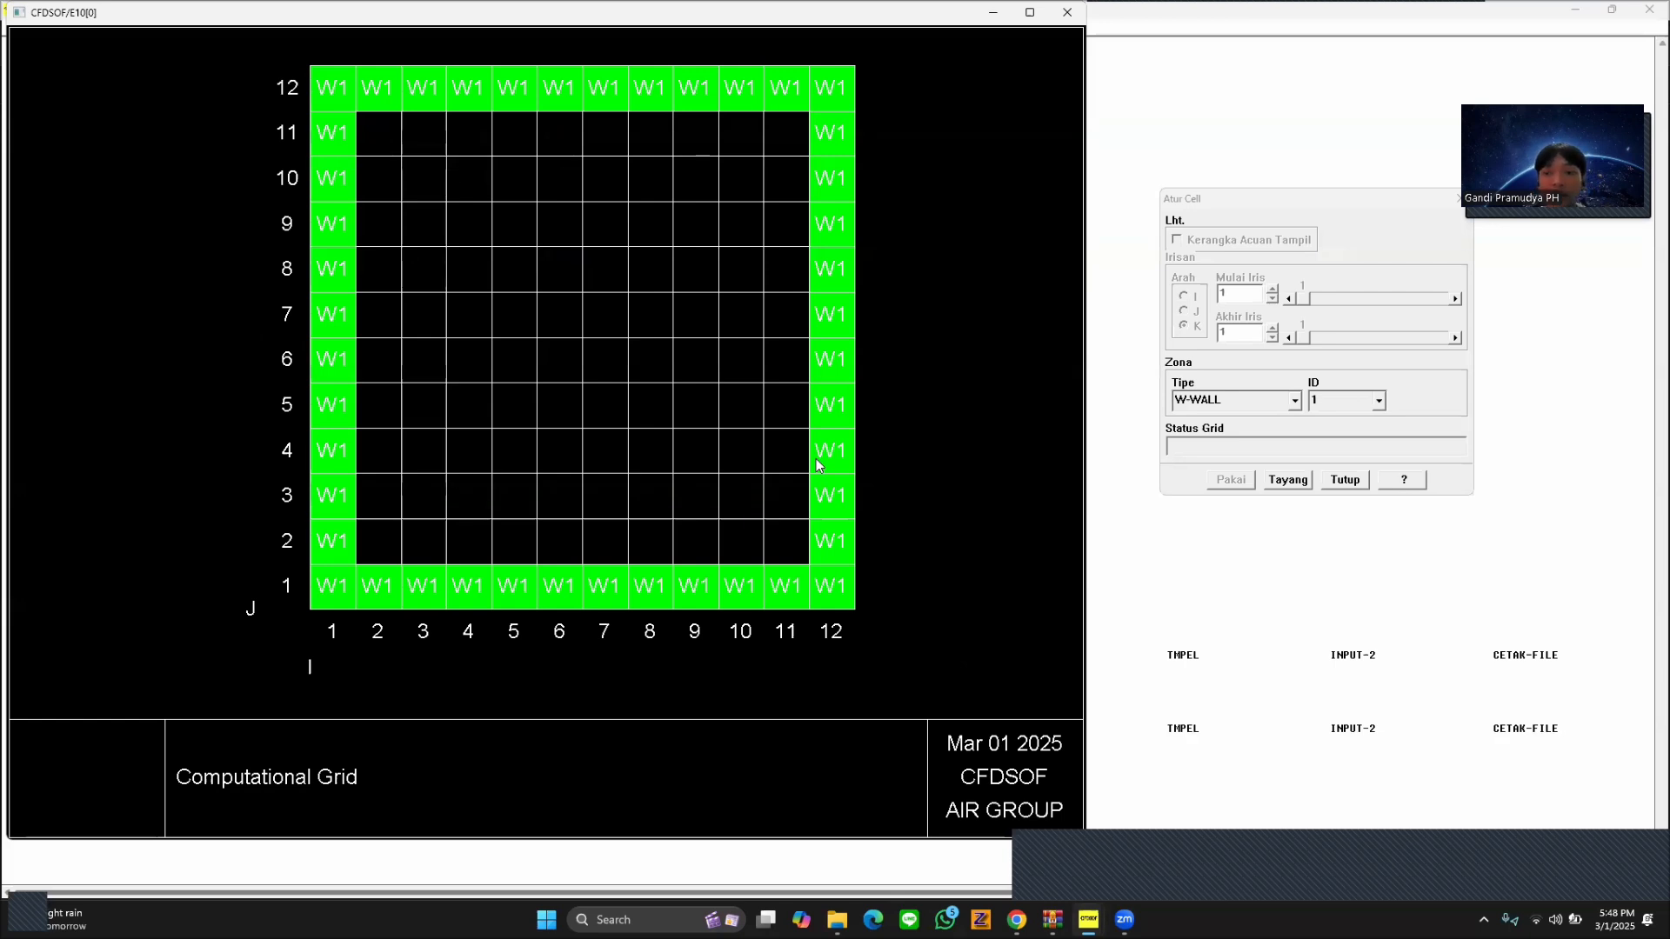
Assign all interior cells, I 2 to 11 and J 2 to 11, to the W-WALL zone with ID 2.
click(379, 133)
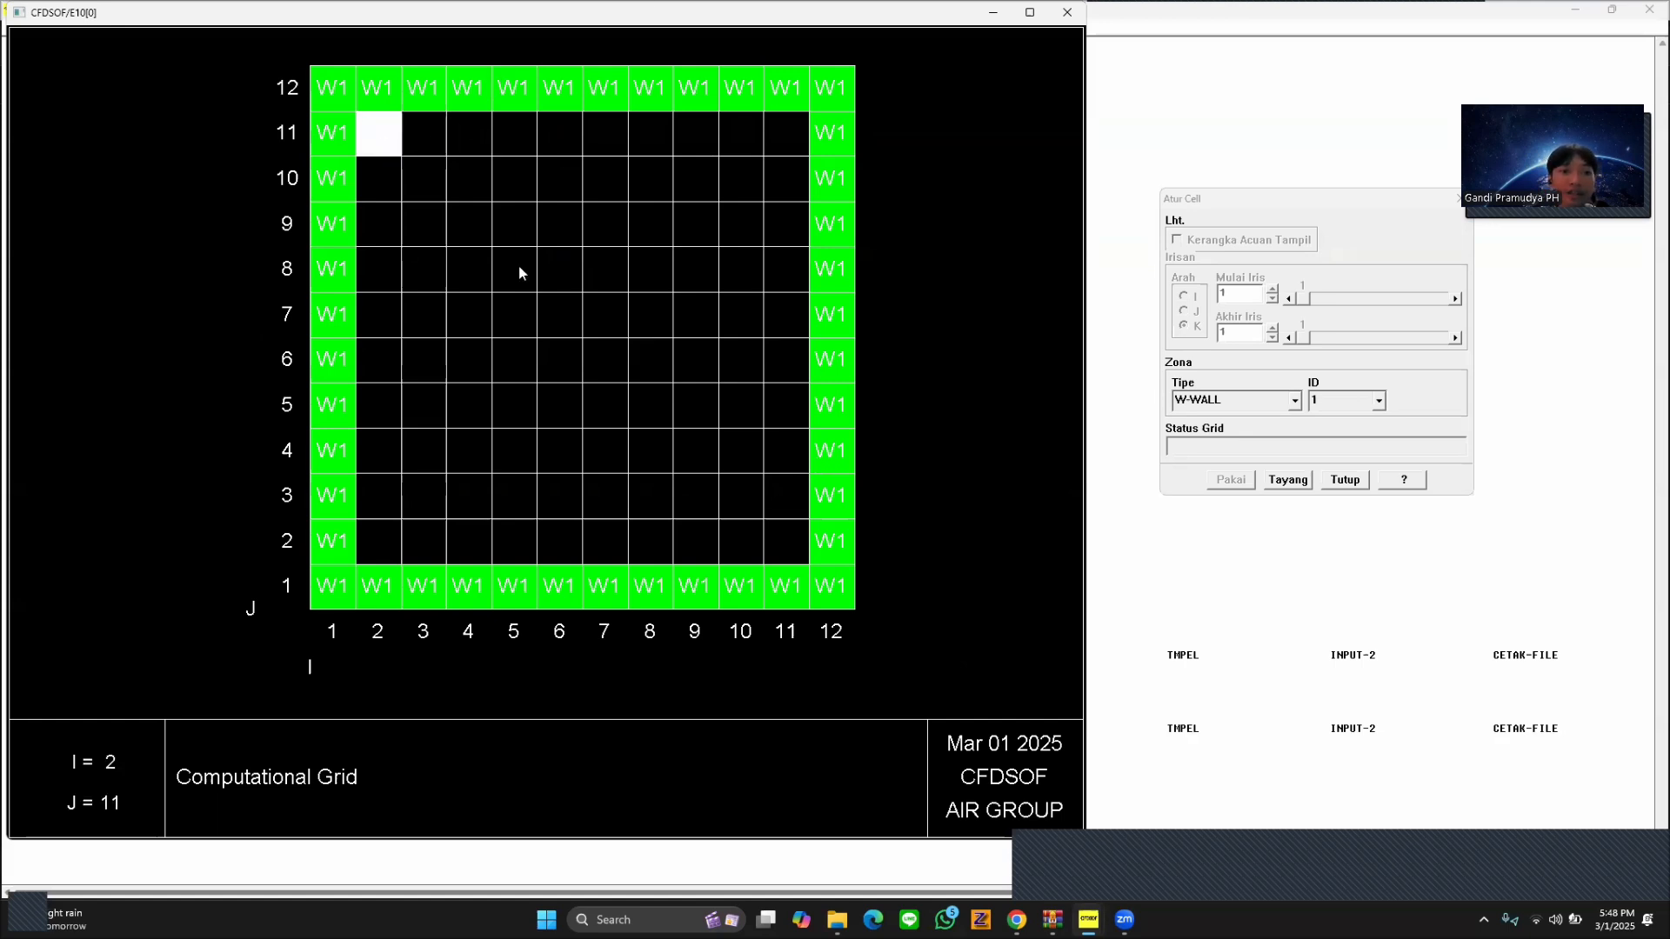
click(800, 546)
click(1379, 400)
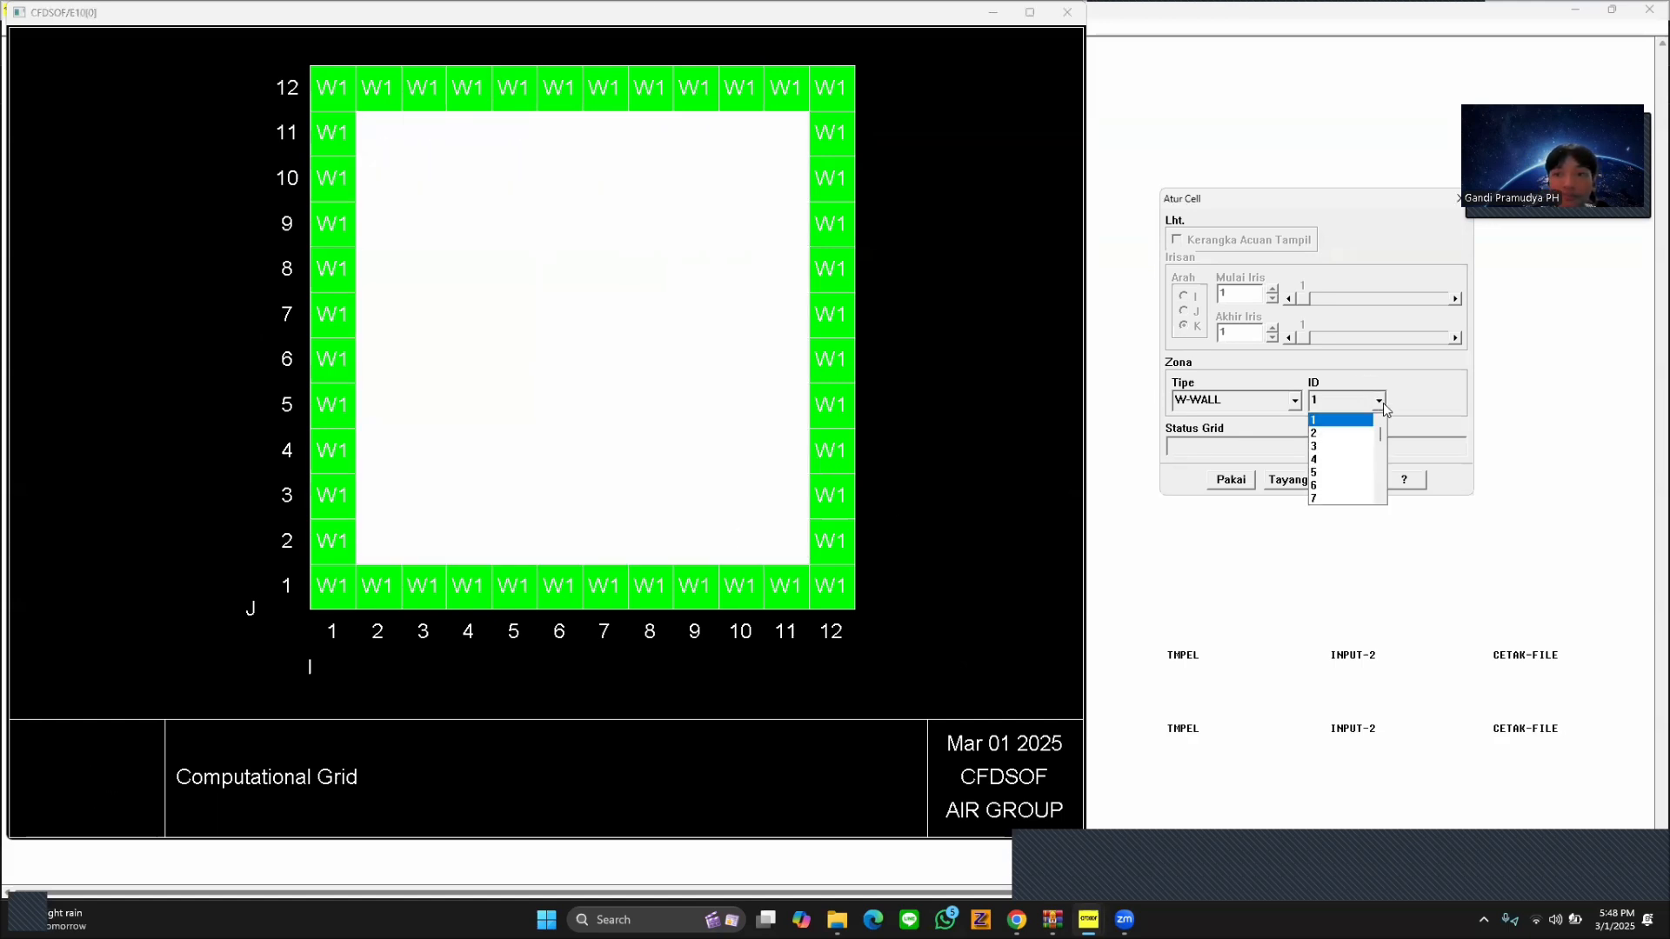
click(1339, 433)
click(1246, 482)
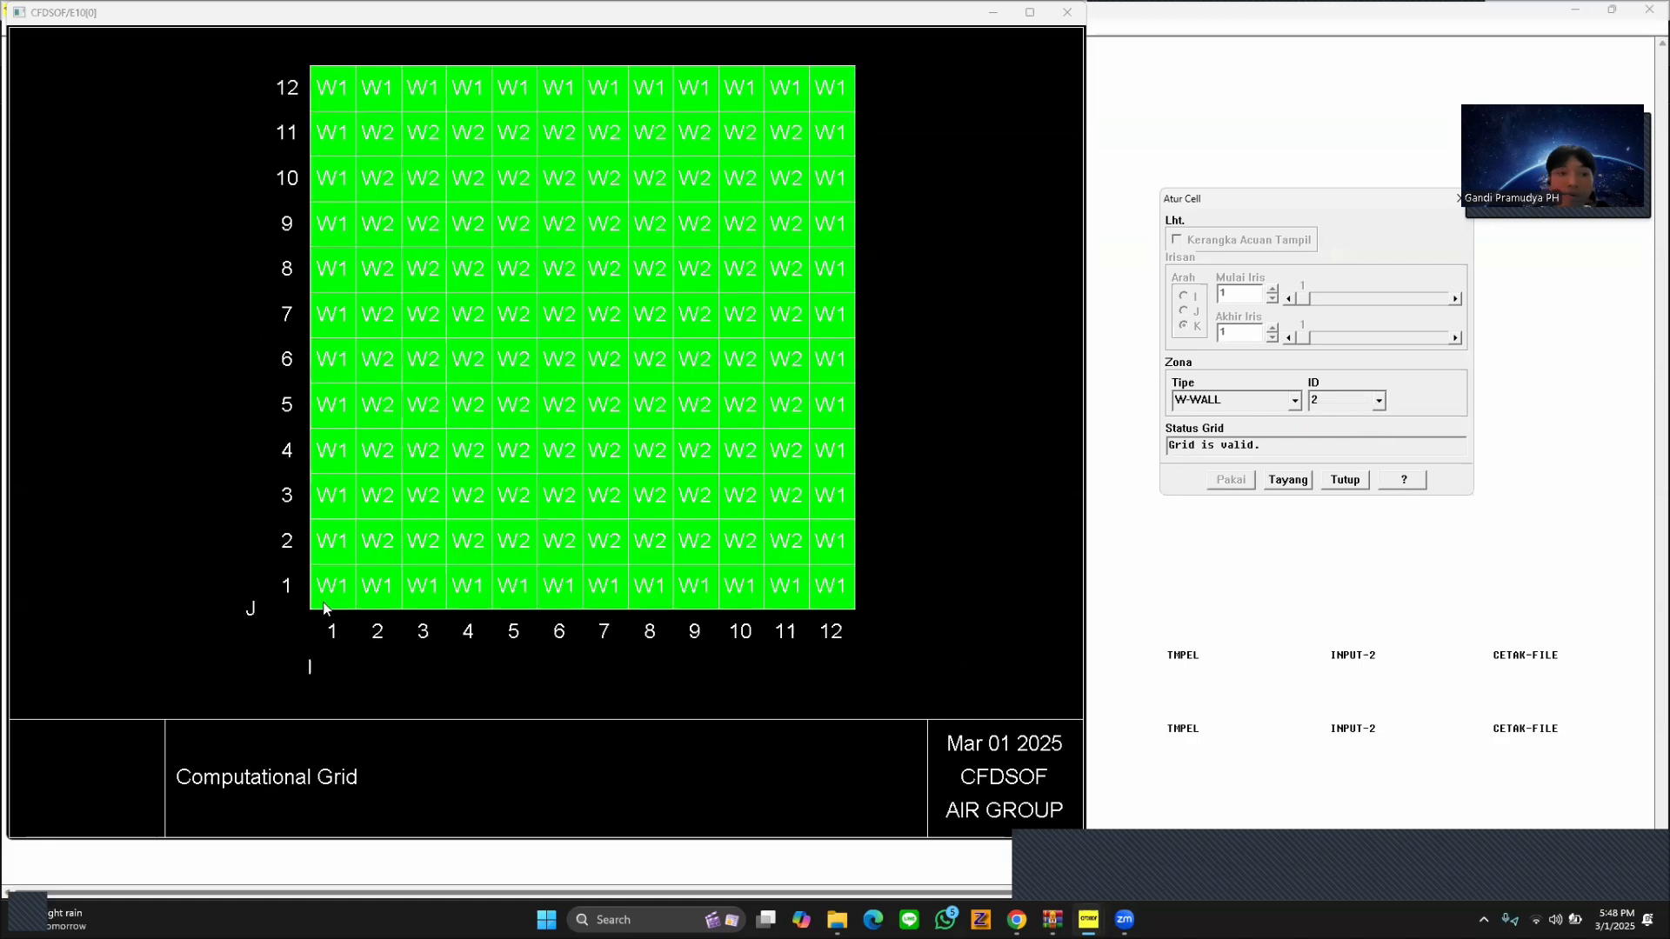
Assign the bottom-row cells I 2 to 11 at J 1 to the W-WALL zone with ID 3.
drag(384, 581, 777, 581)
click(1382, 406)
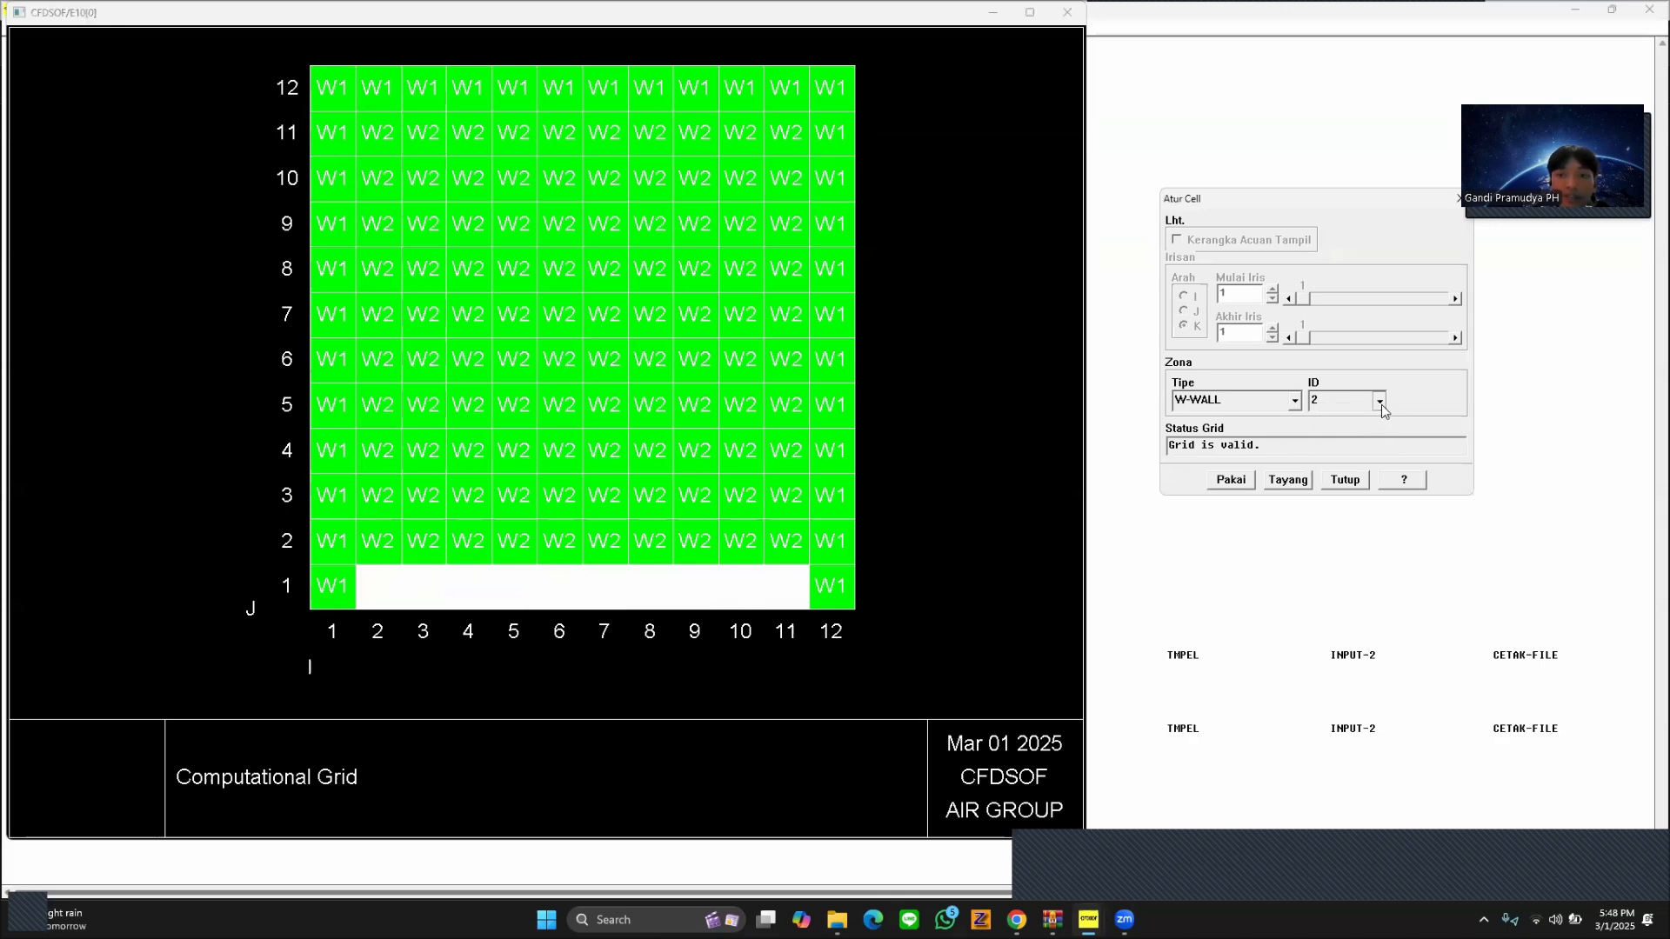
click(1352, 440)
click(1240, 484)
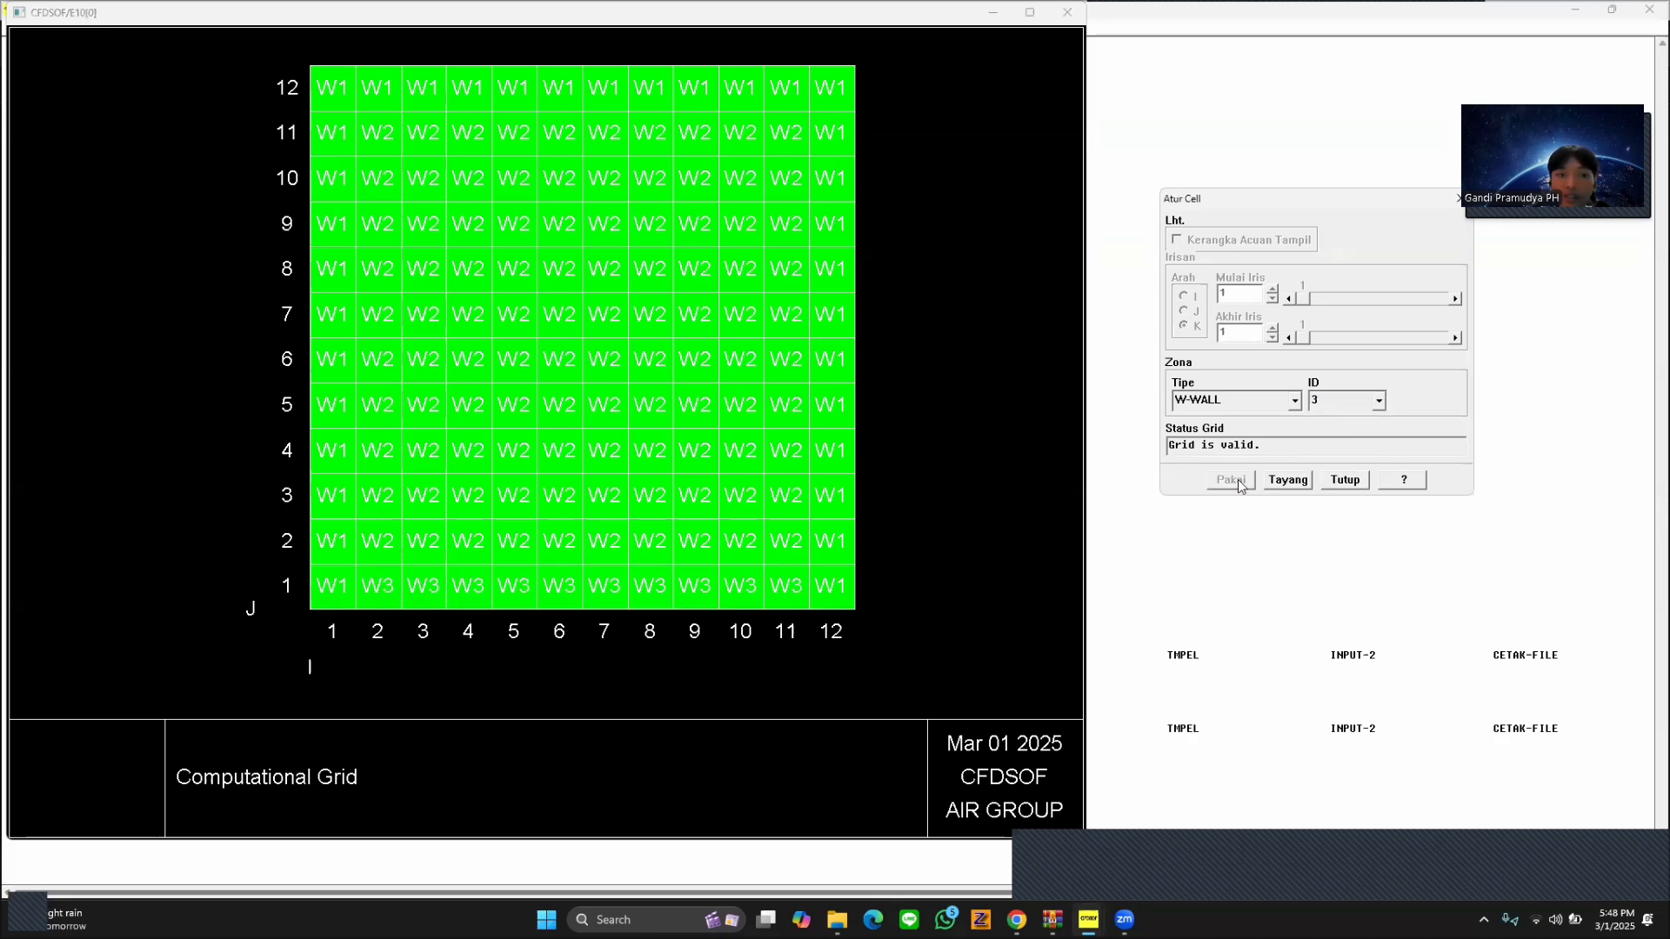
Assign the top-row cells I 2 to 11 at J 12 to W-WALL ID 4, and close the cell settings and grid view.
drag(383, 92, 787, 87)
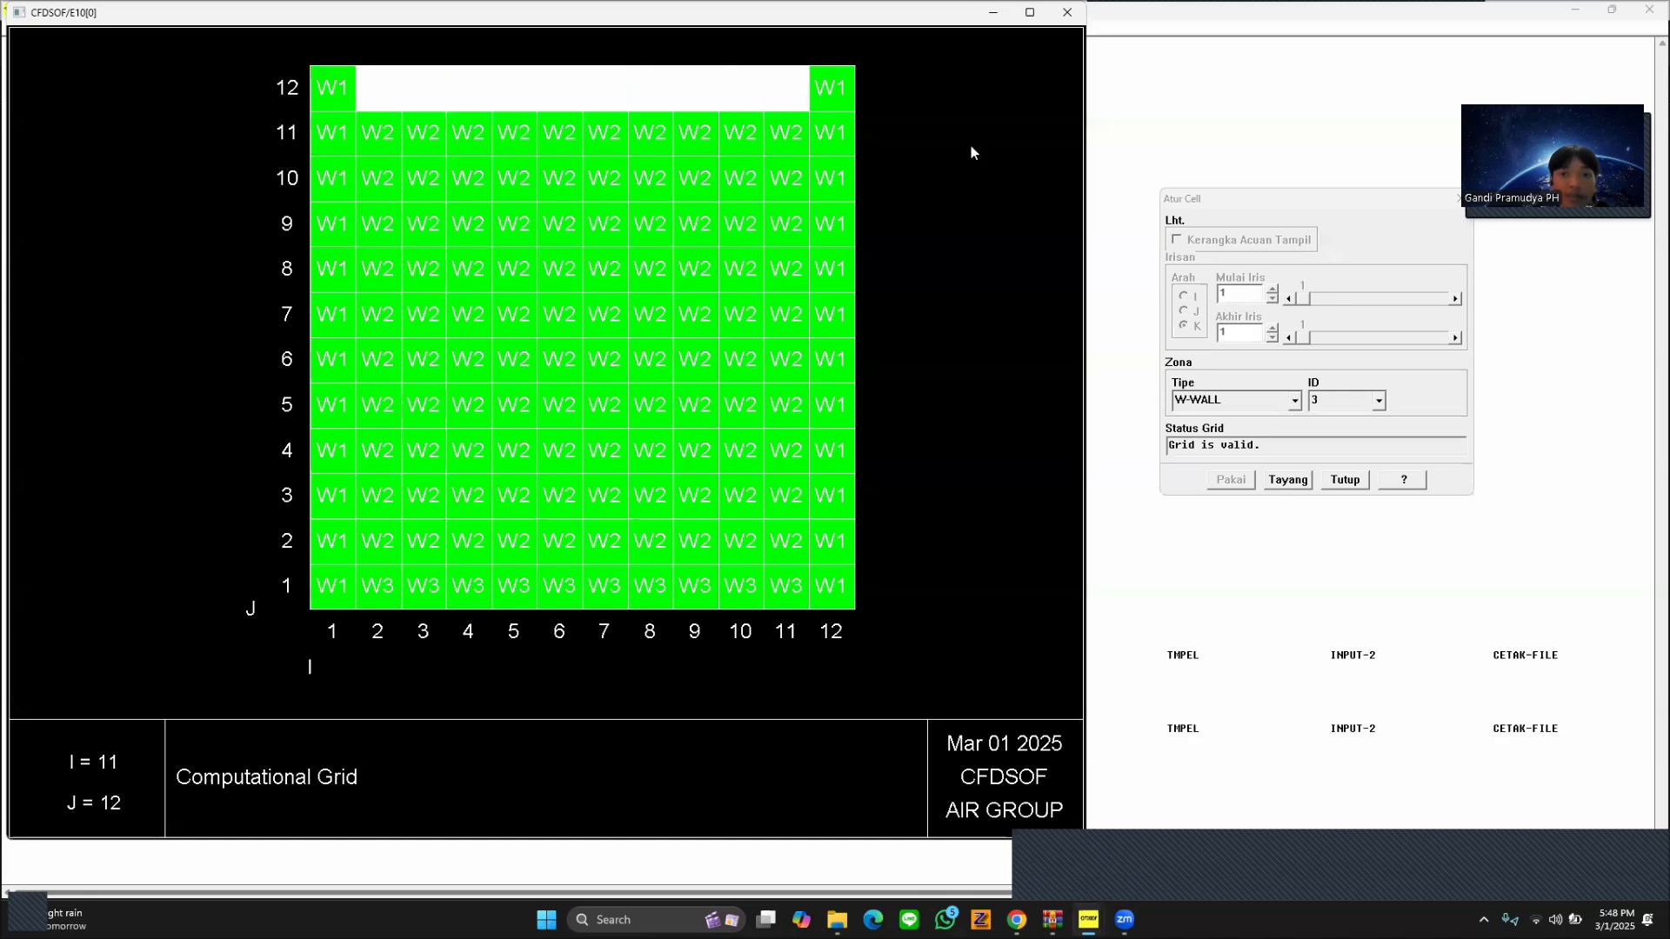
click(1379, 402)
click(1379, 401)
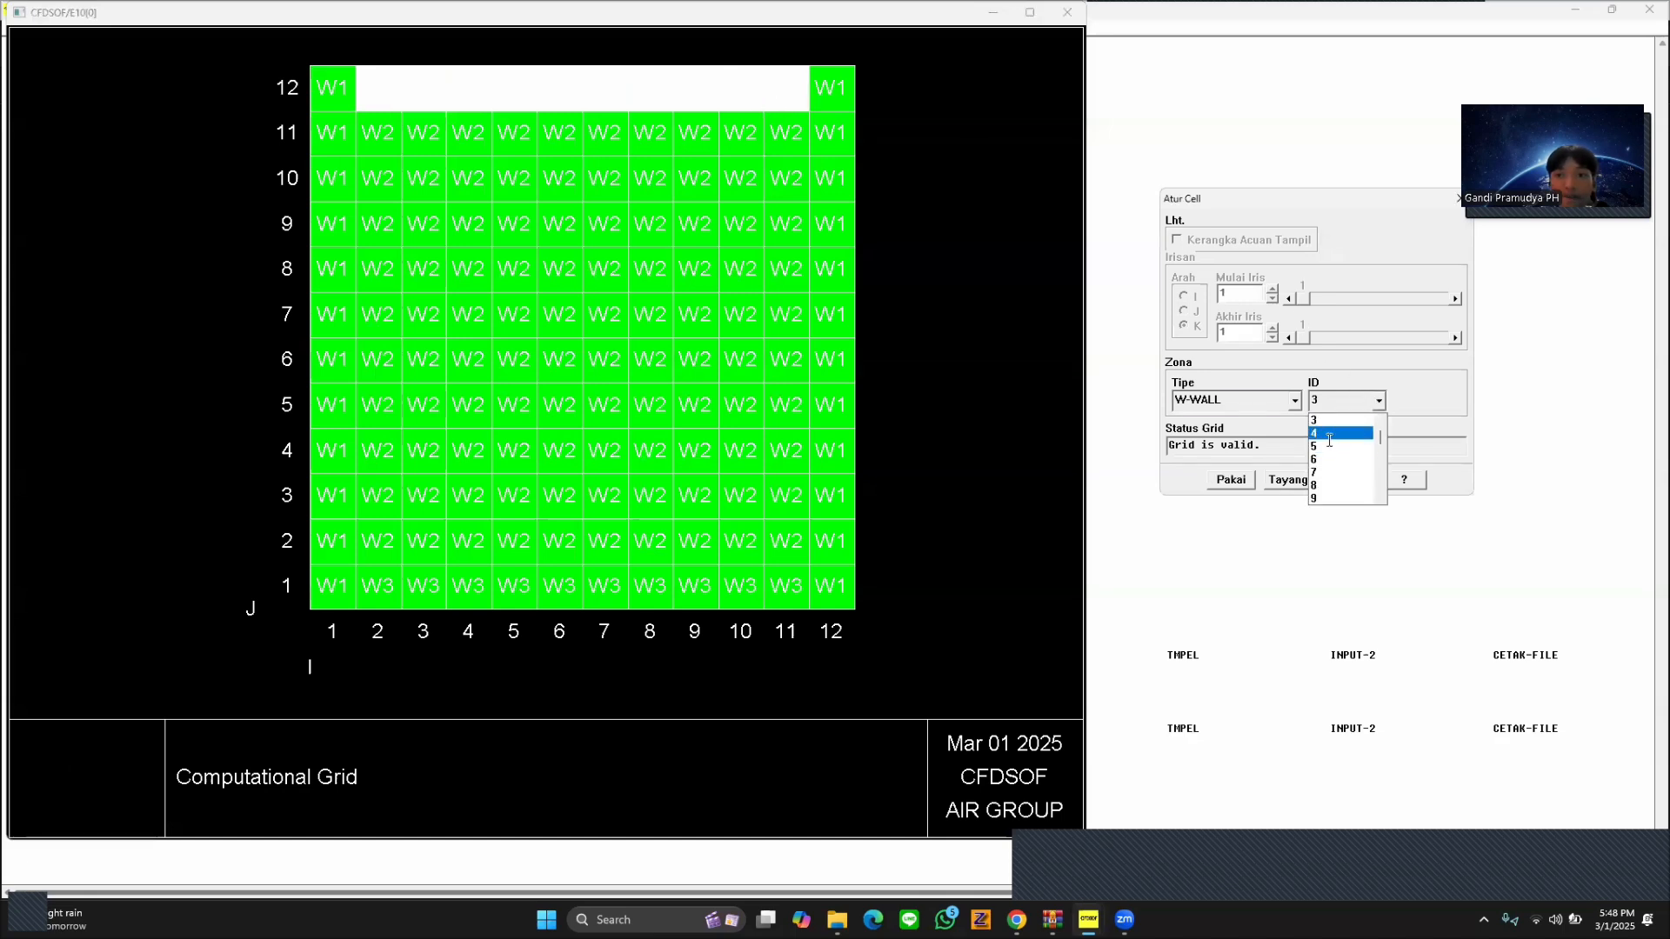
click(1338, 440)
click(1230, 480)
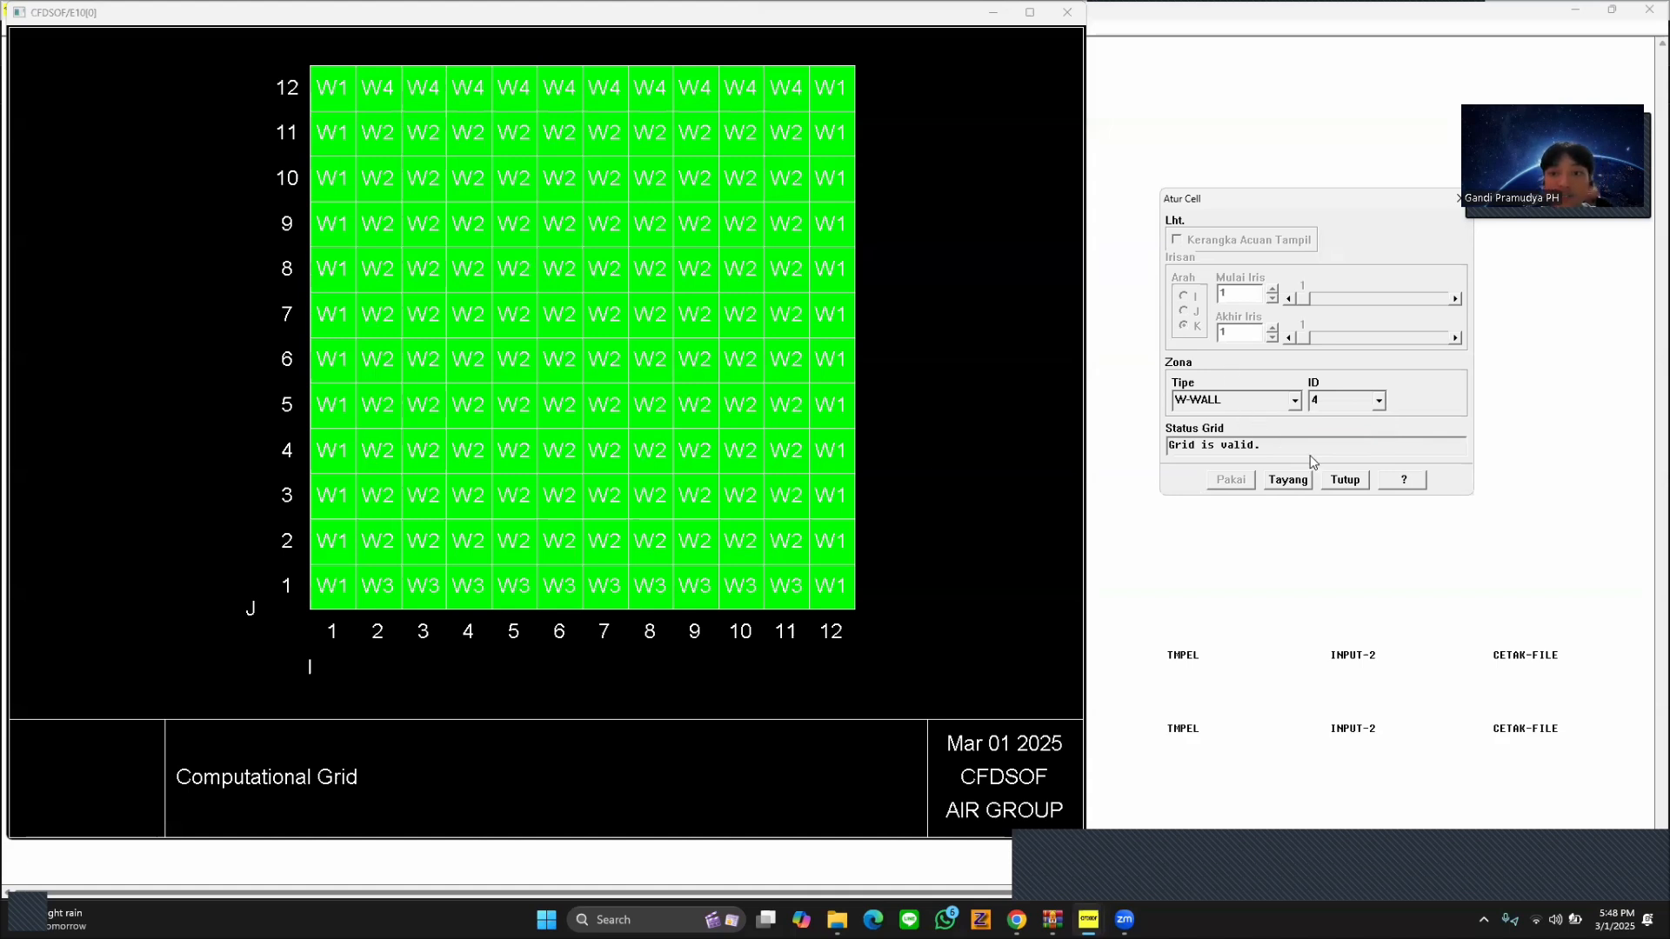
click(1353, 483)
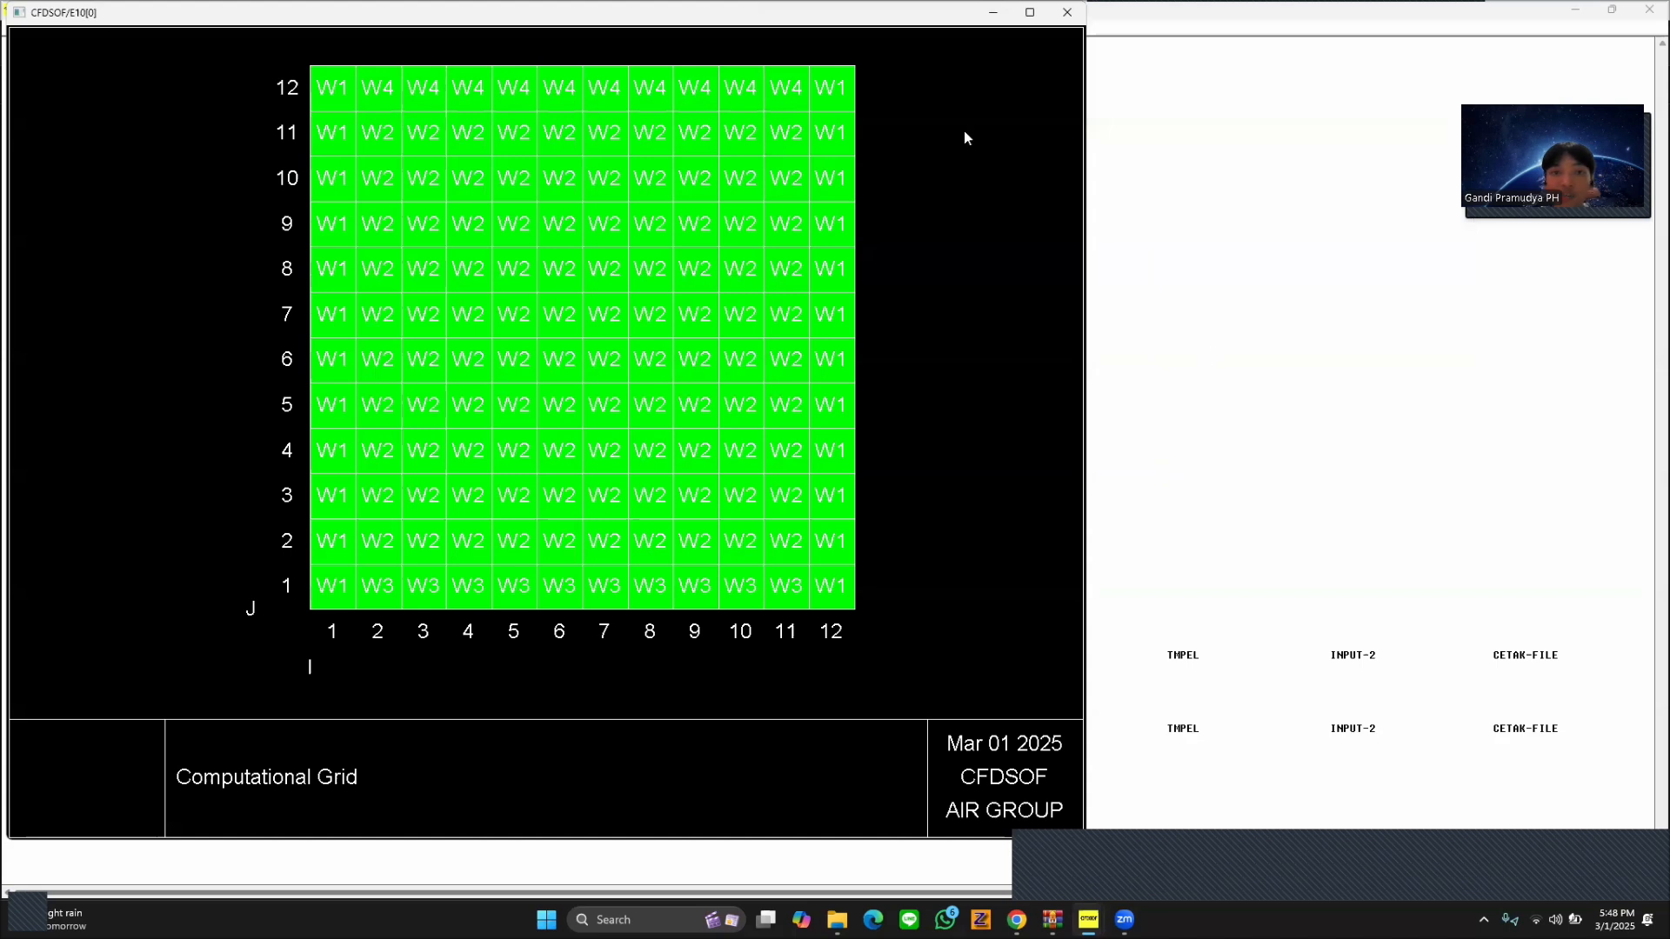
click(1067, 13)
Set the boundary condition of W-WALL-1 to a constant temperature of 303 K and apply it.
click(44, 27)
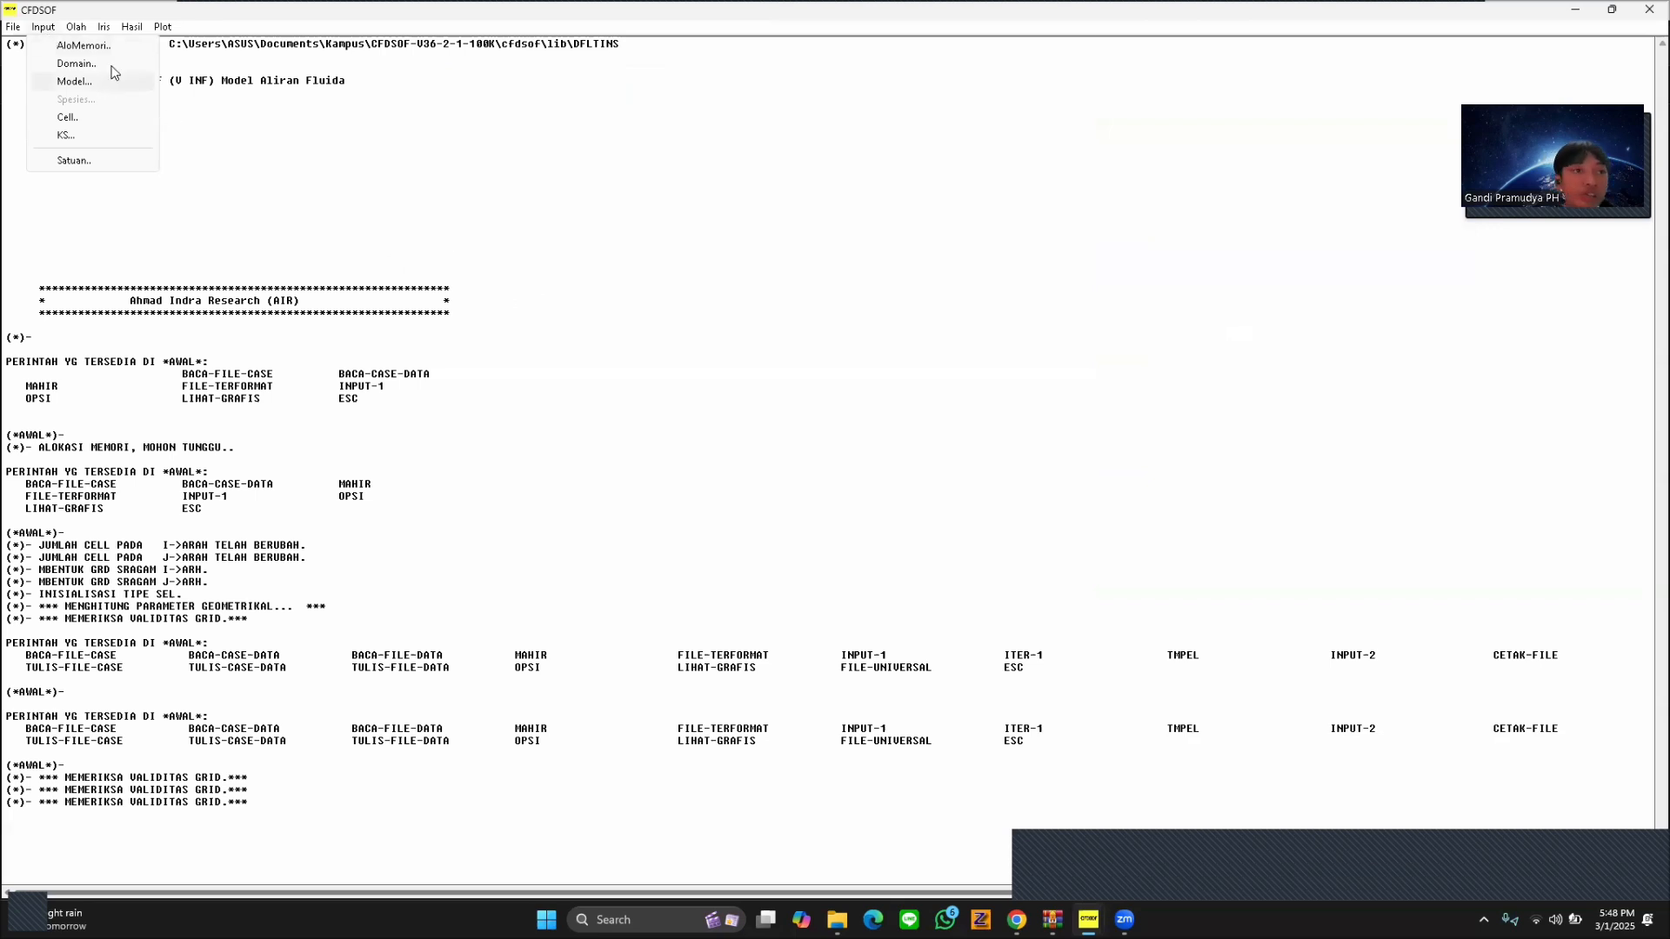
click(117, 136)
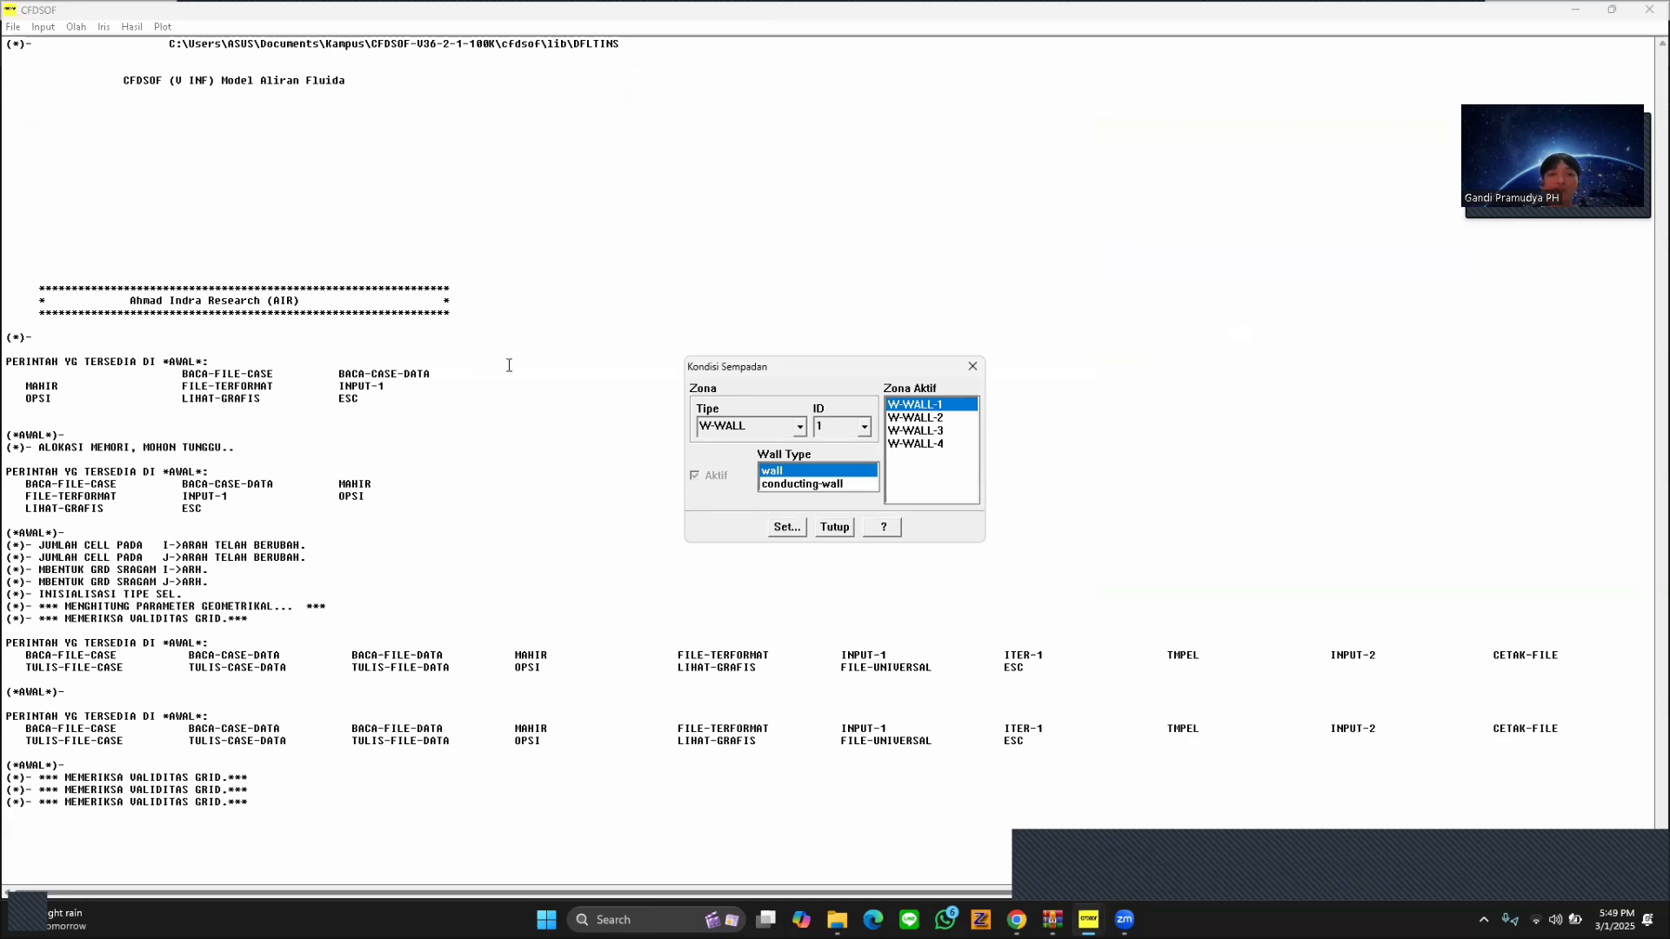
click(791, 528)
double_click(867, 415)
text(303)
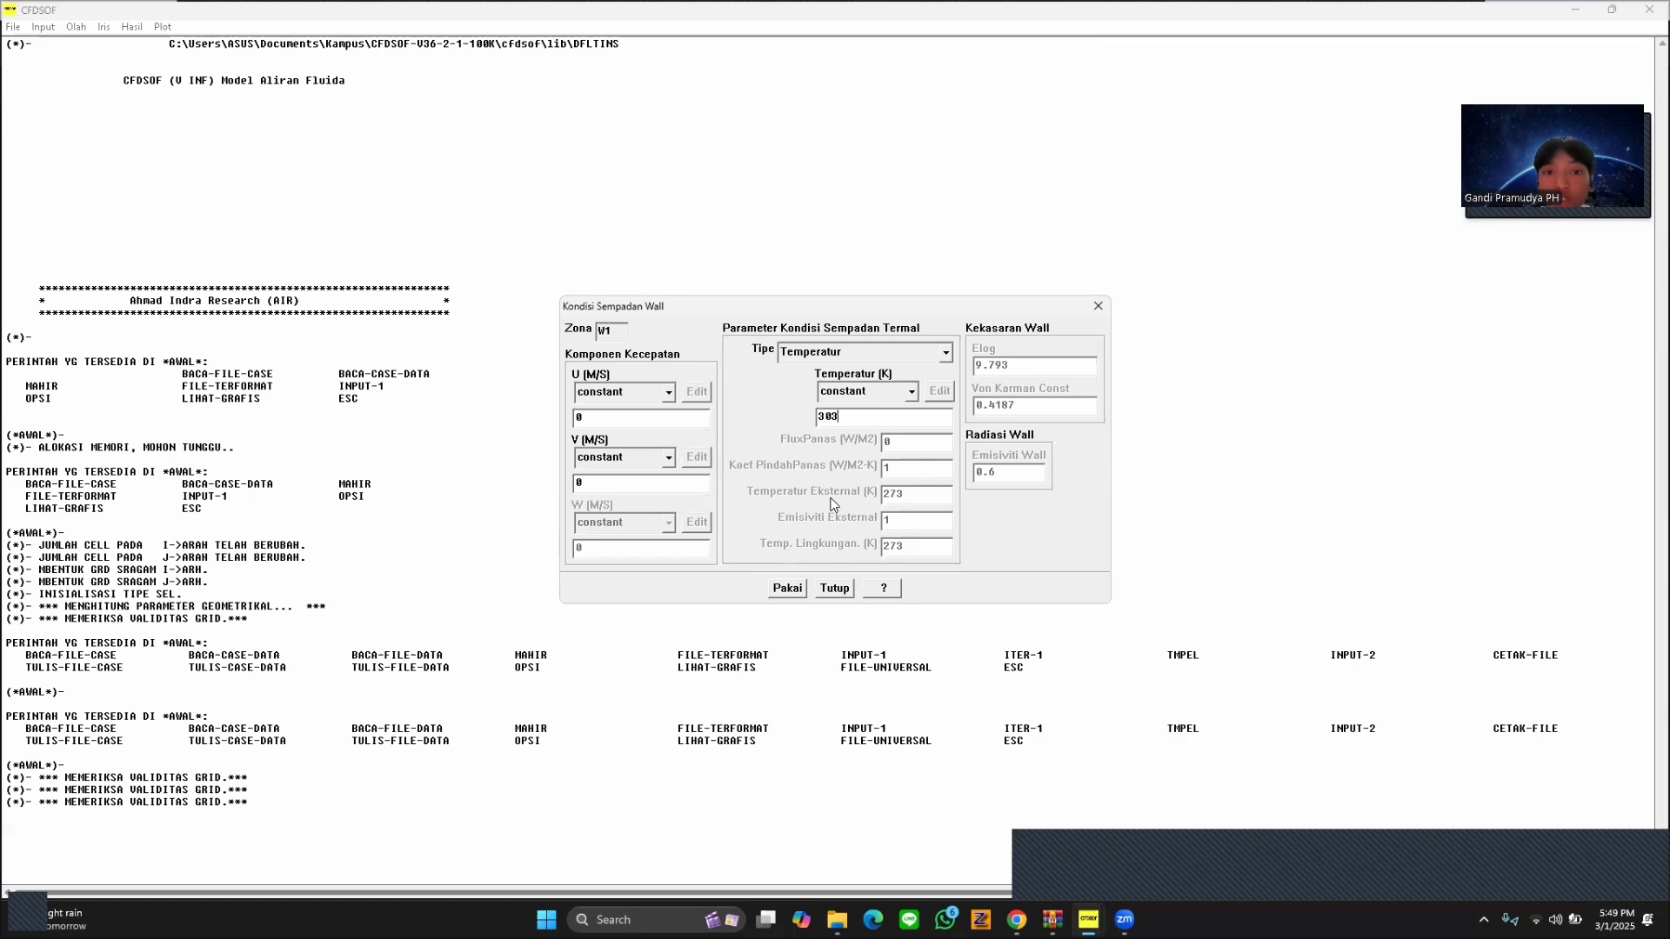
click(788, 588)
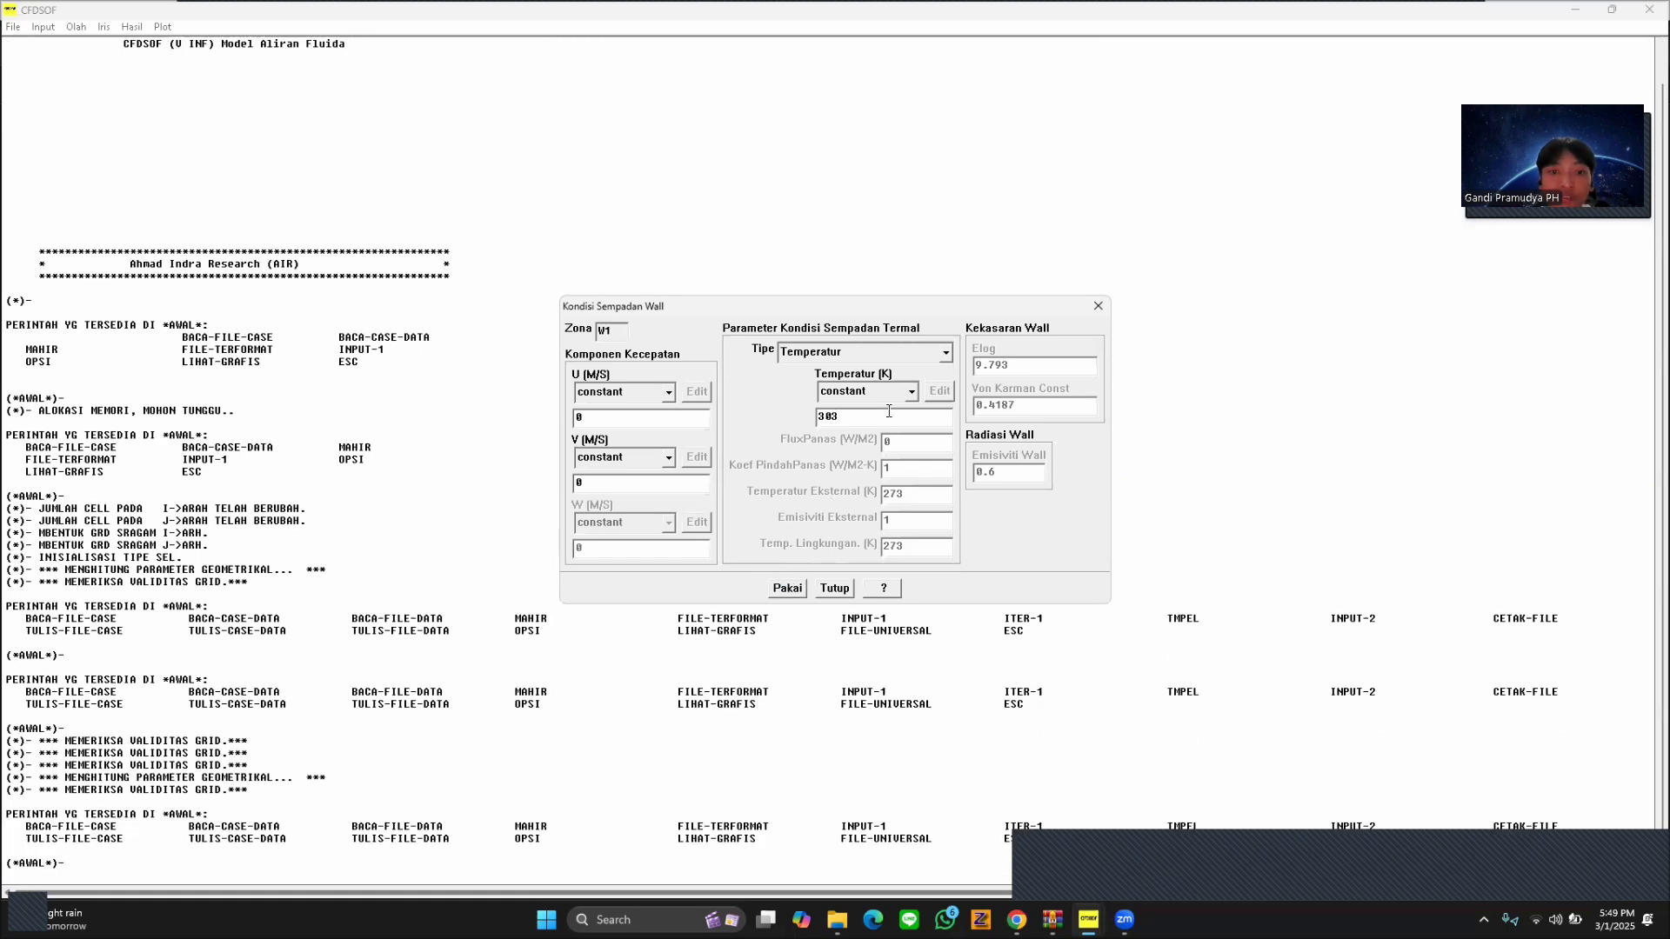
click(1098, 306)
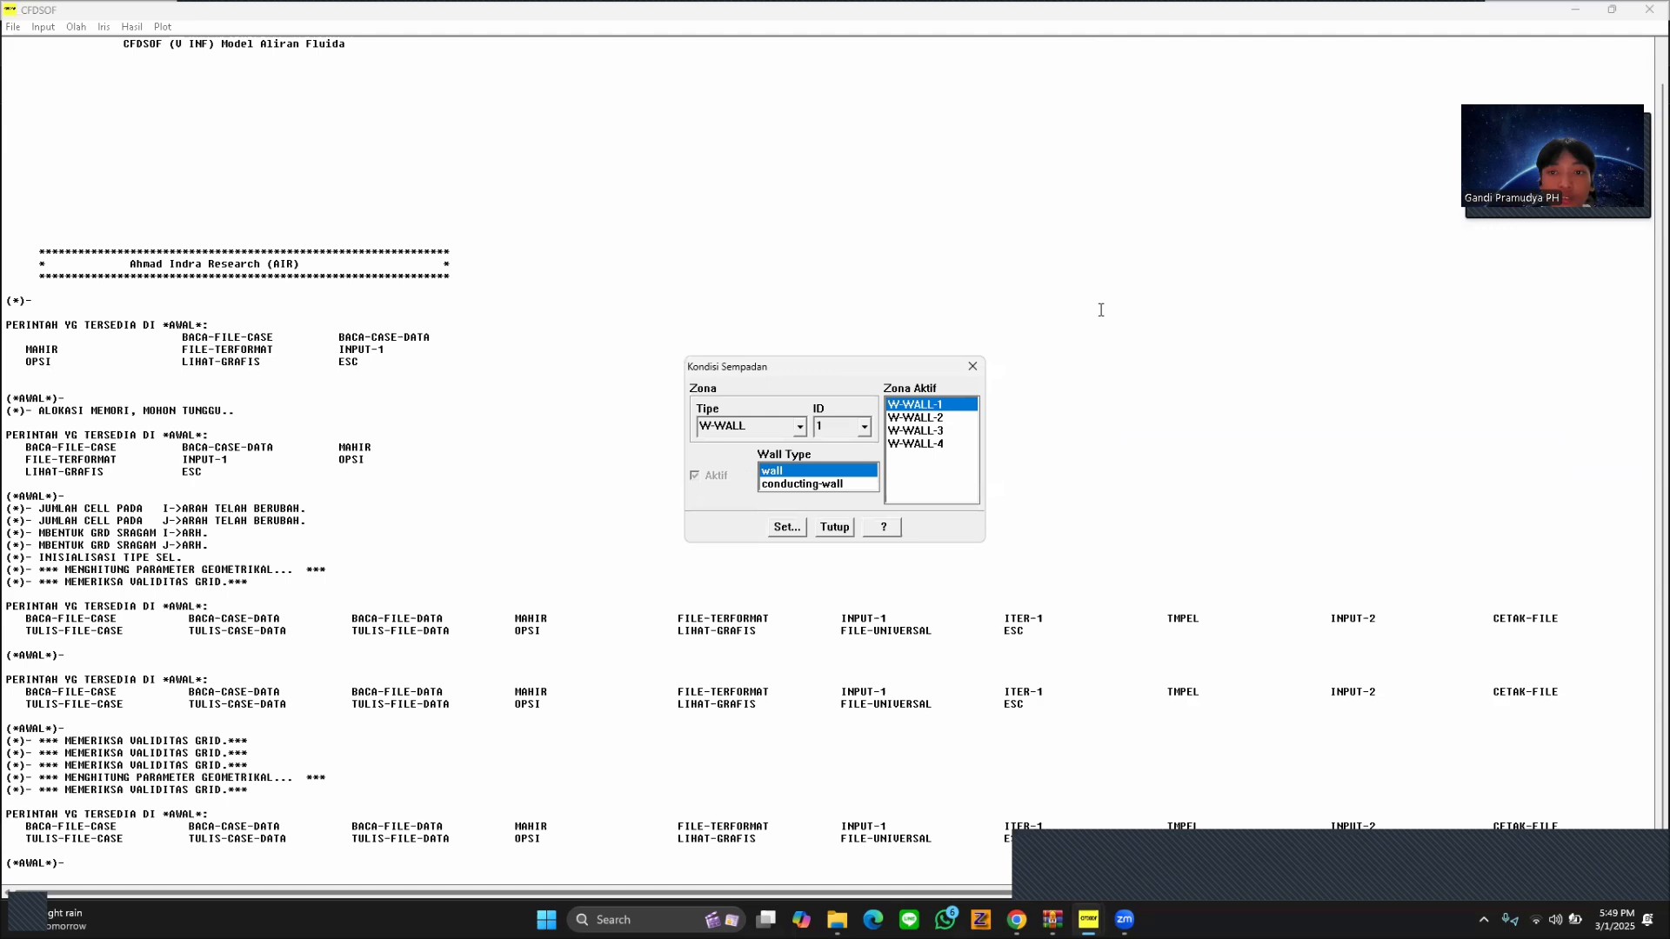
Make W-WALL-2 a conducting-wall with a constant thermal conductivity of 16.2 W/M-K and apply it.
click(957, 418)
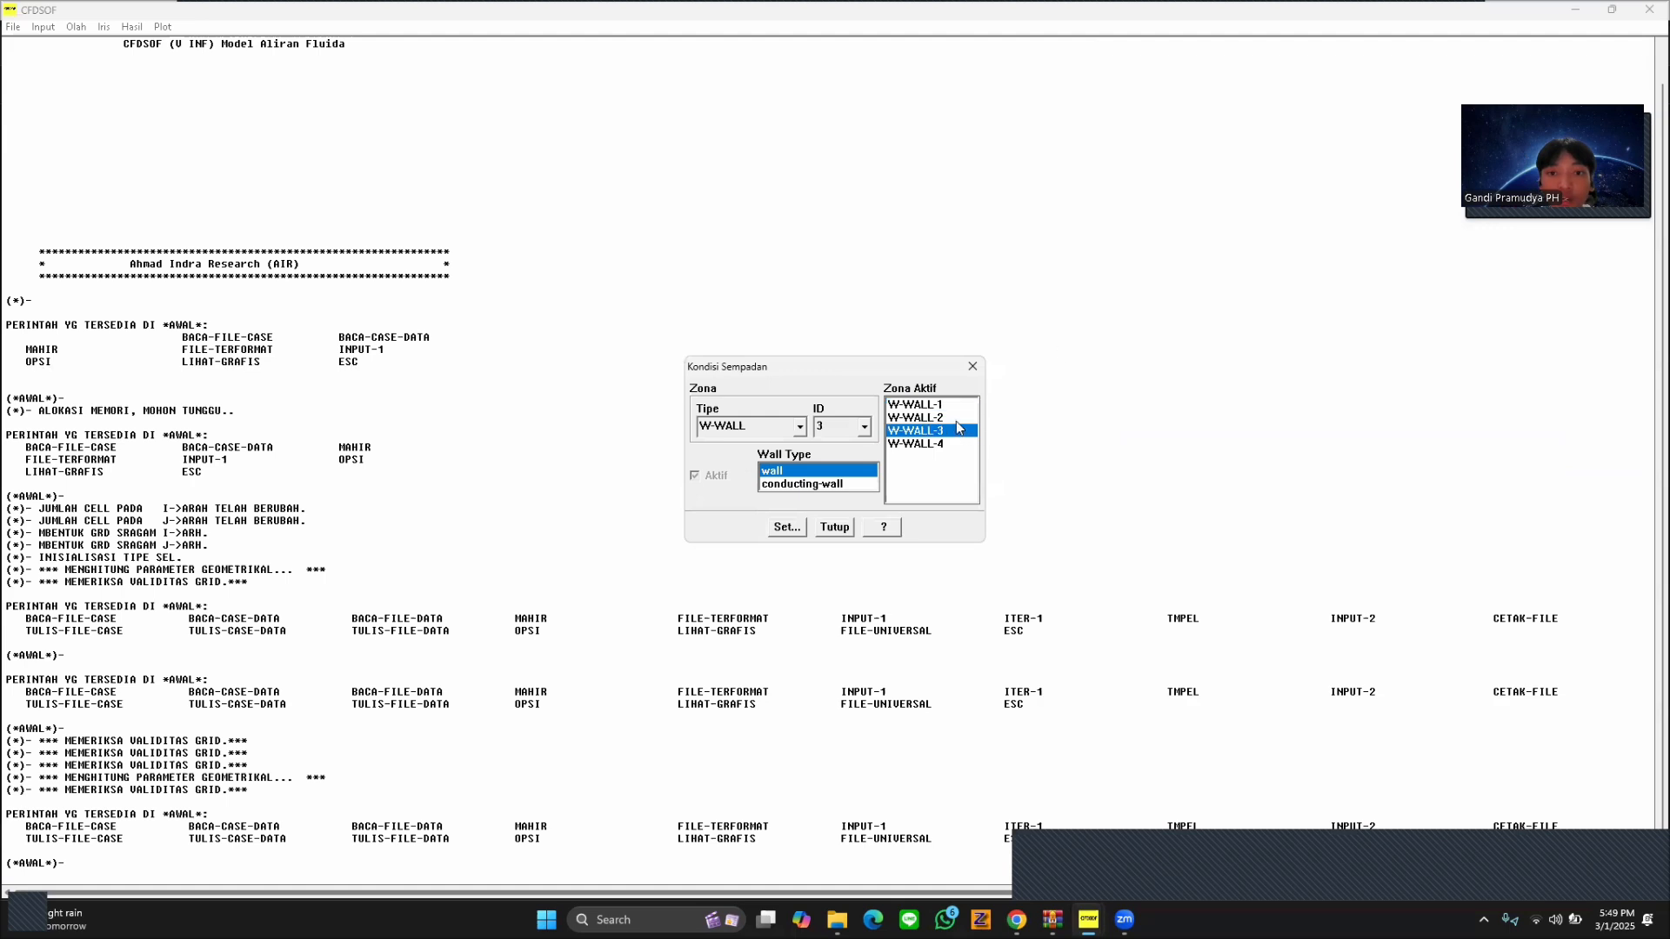
click(801, 487)
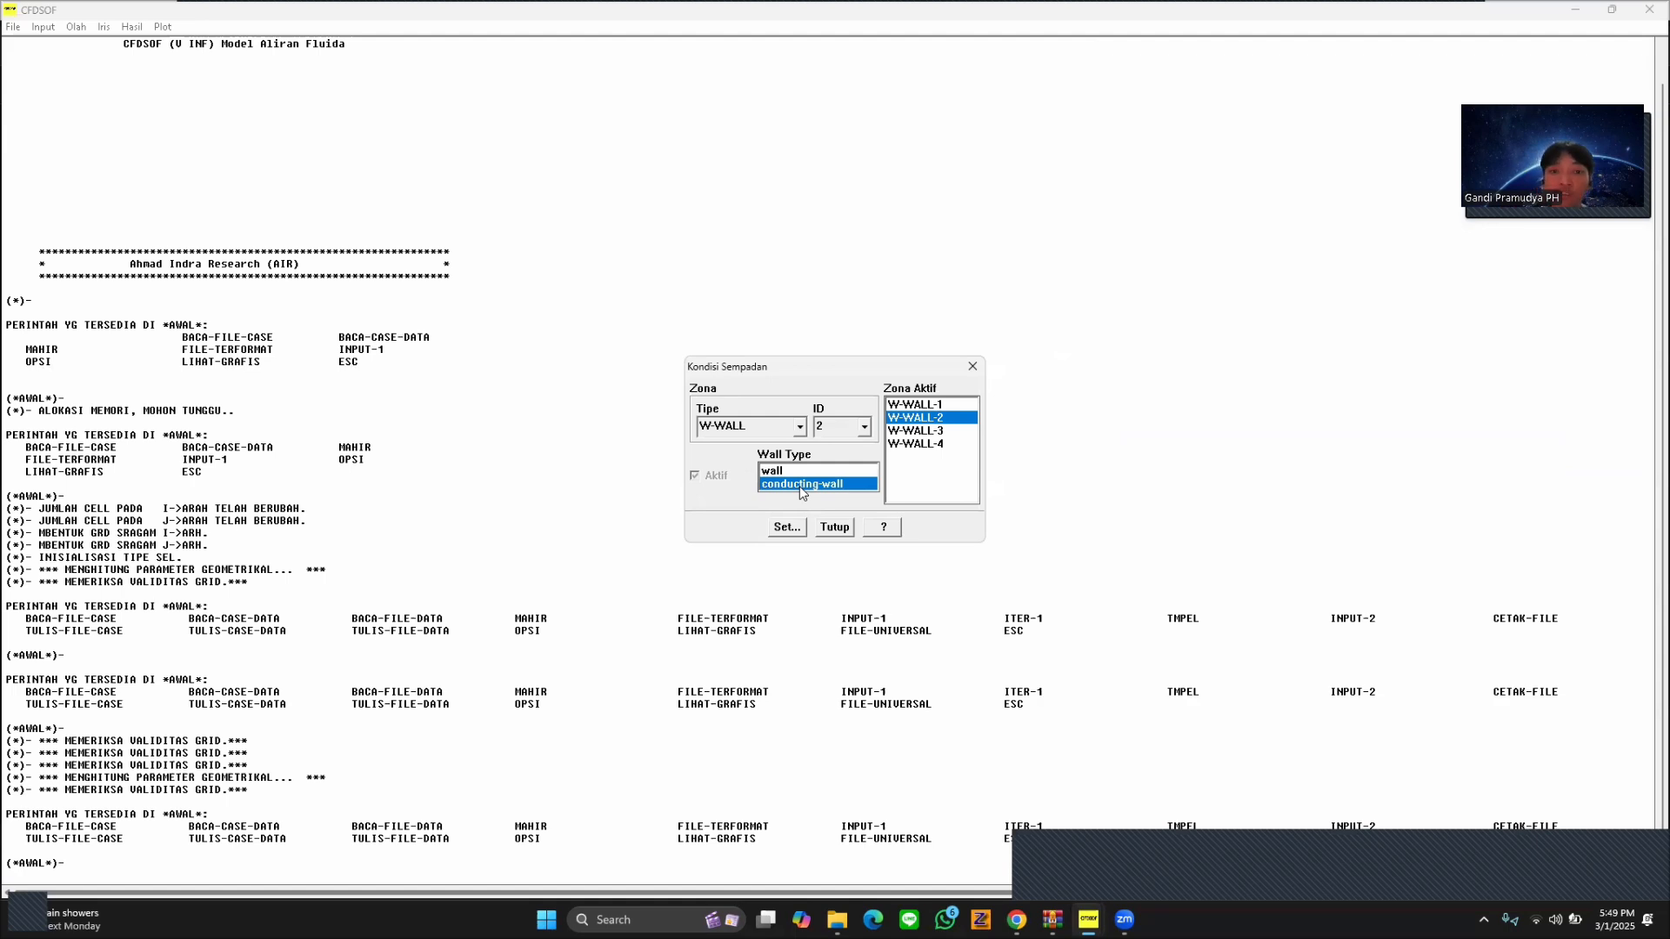
click(797, 528)
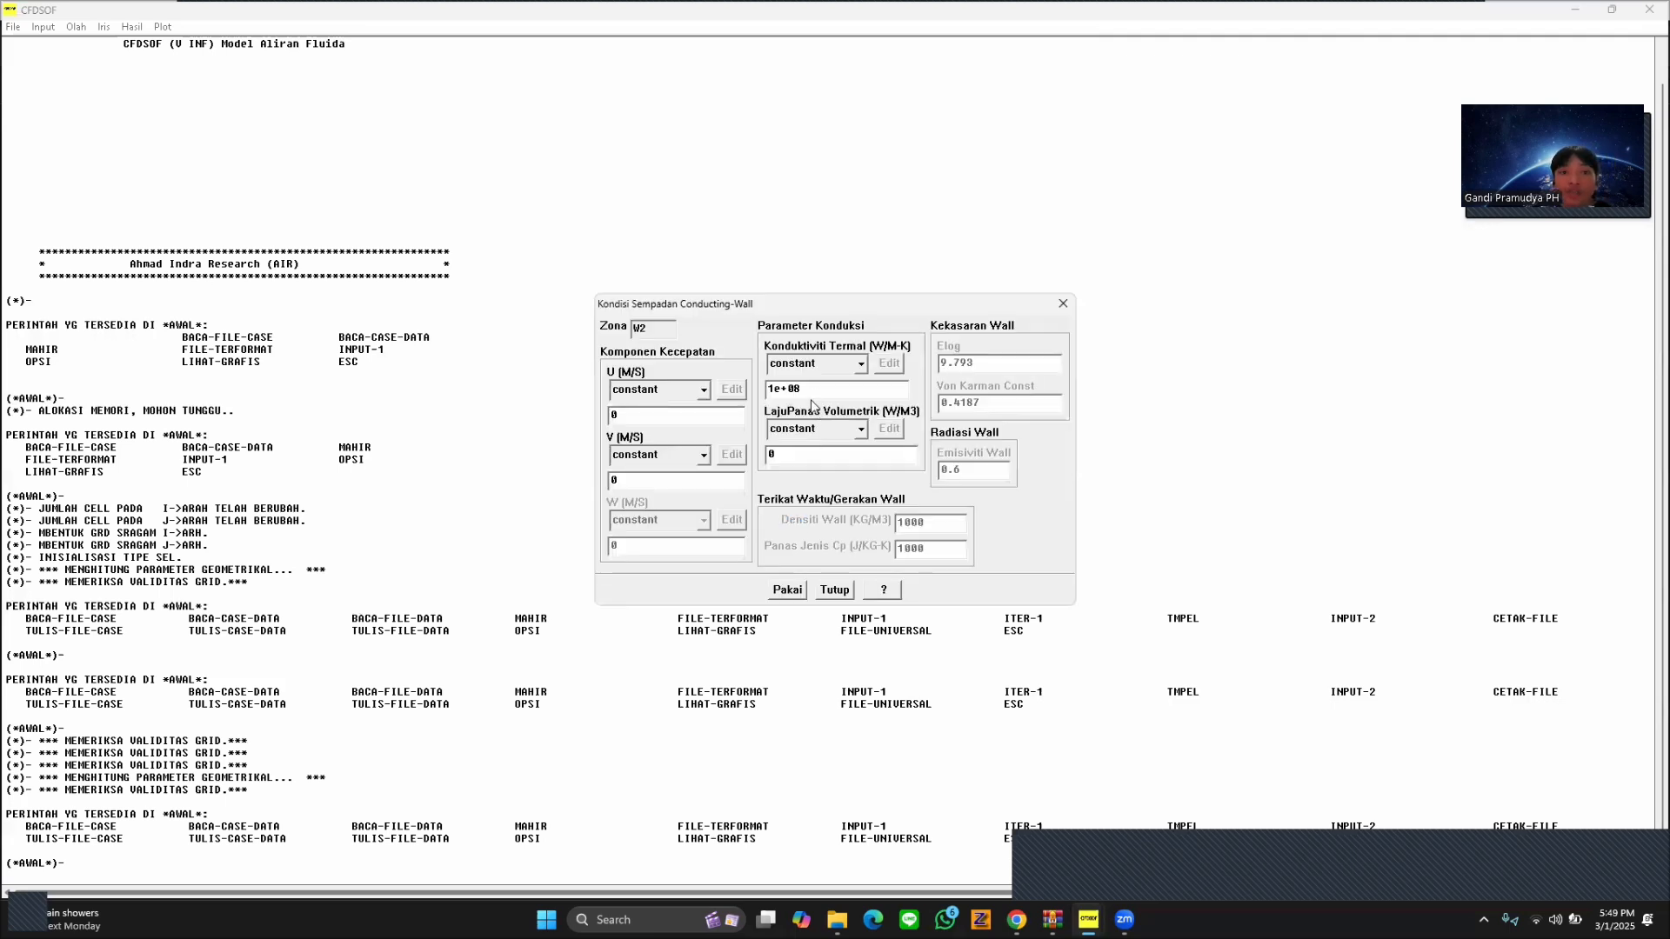
drag(807, 389, 720, 370)
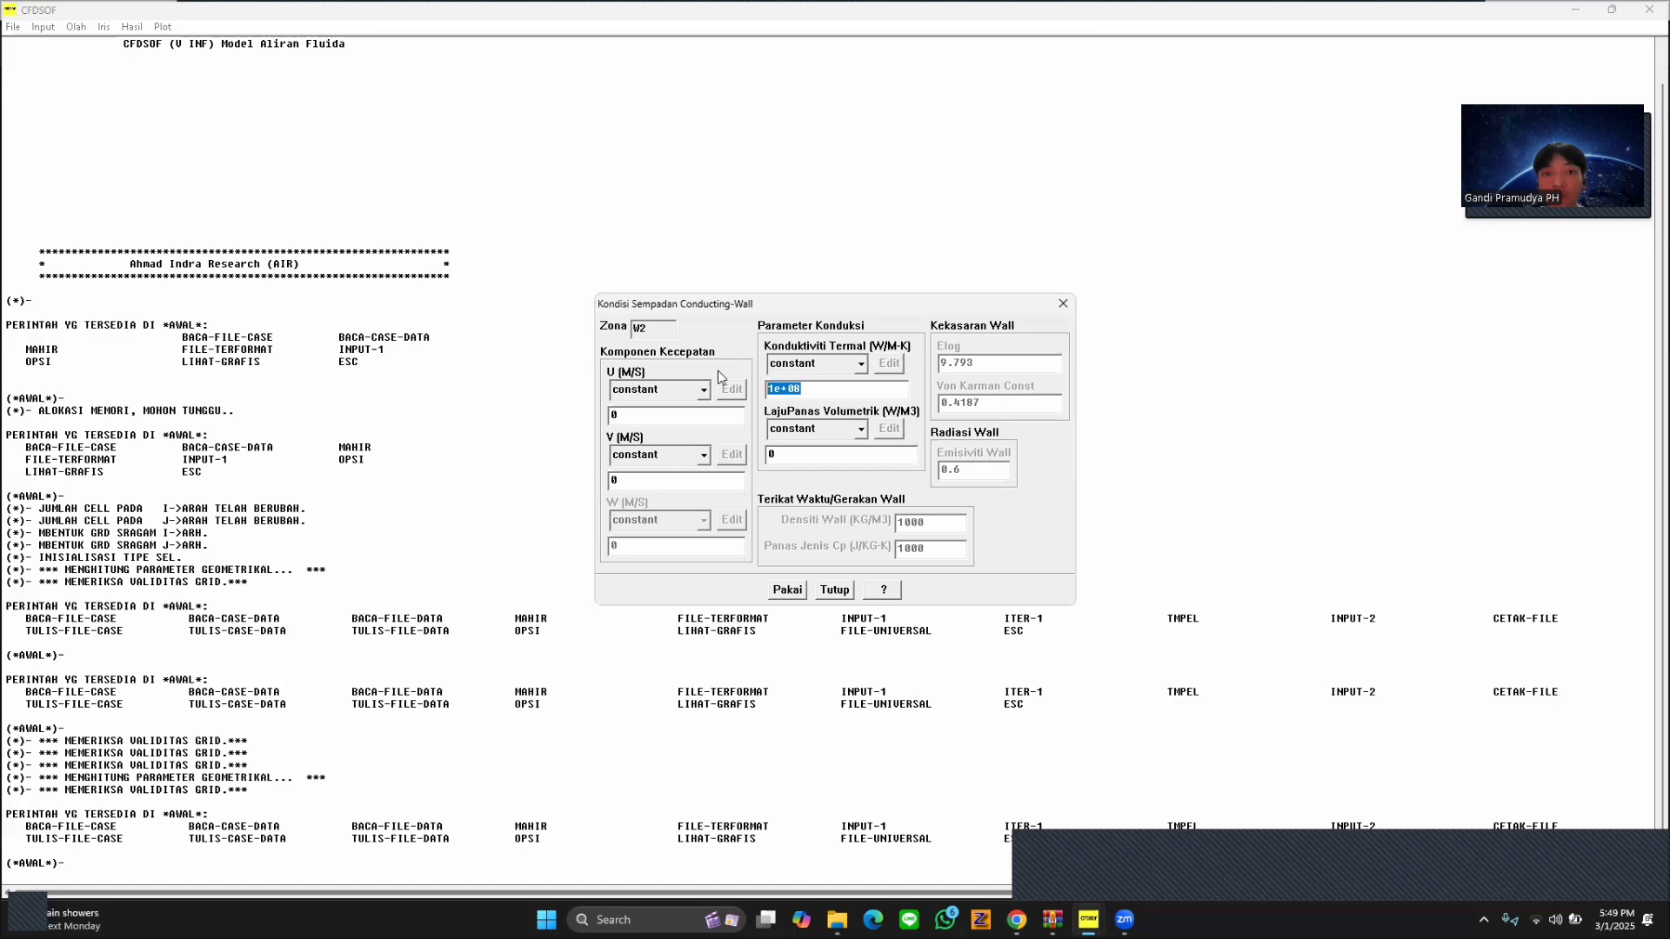
text(16)
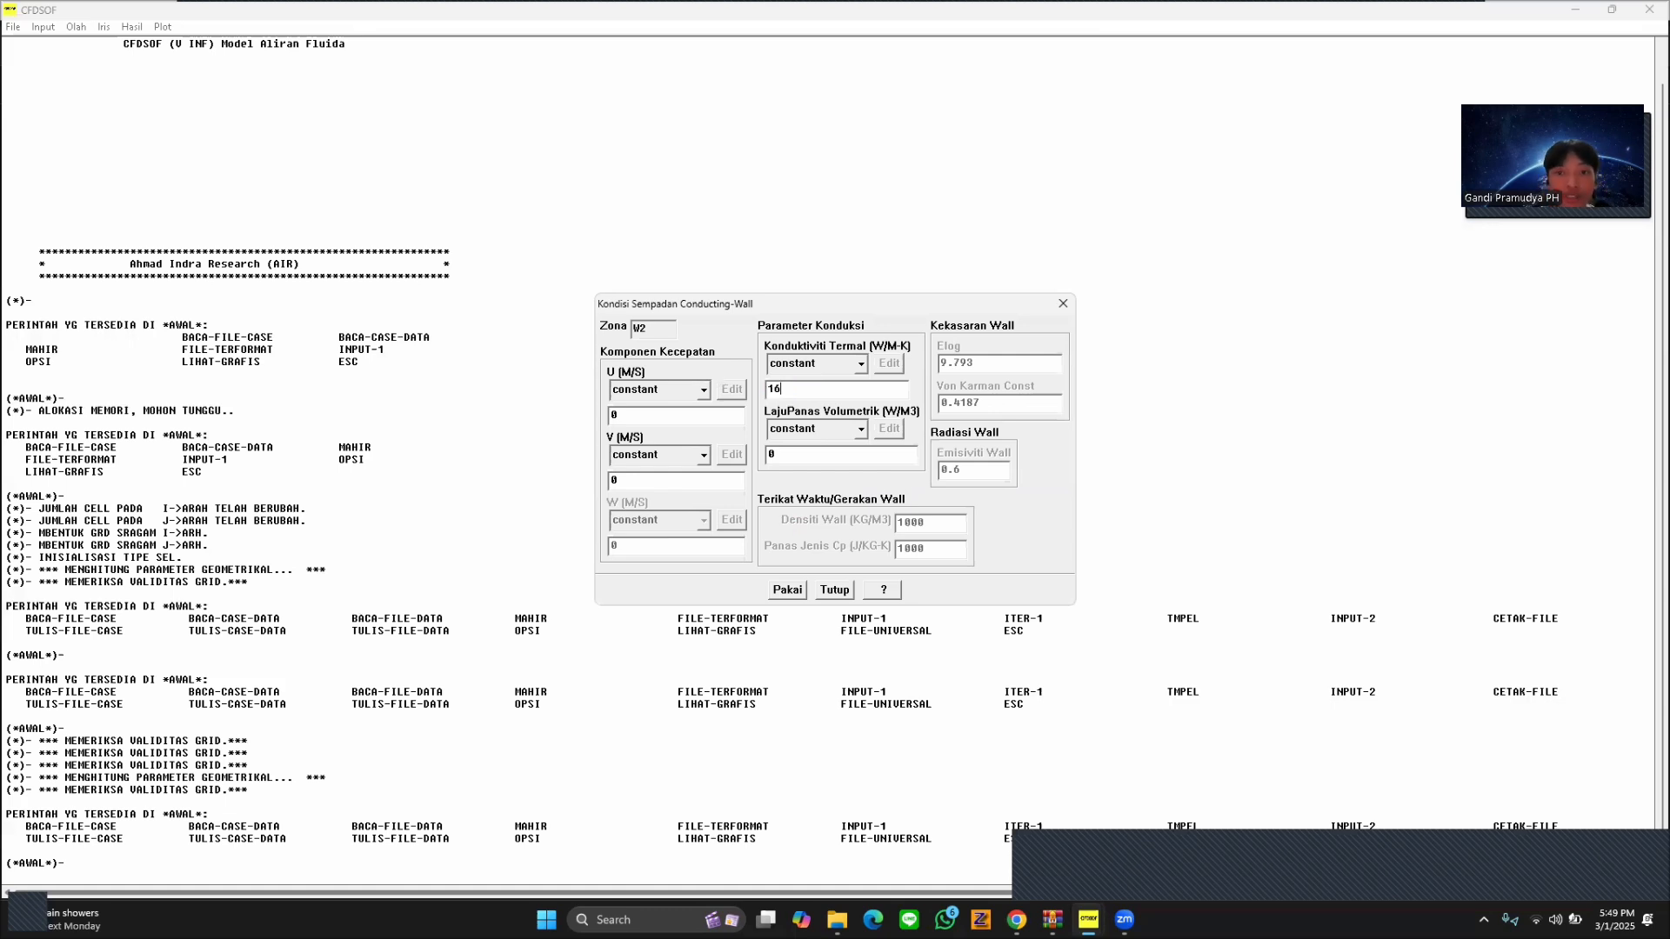
text(.2)
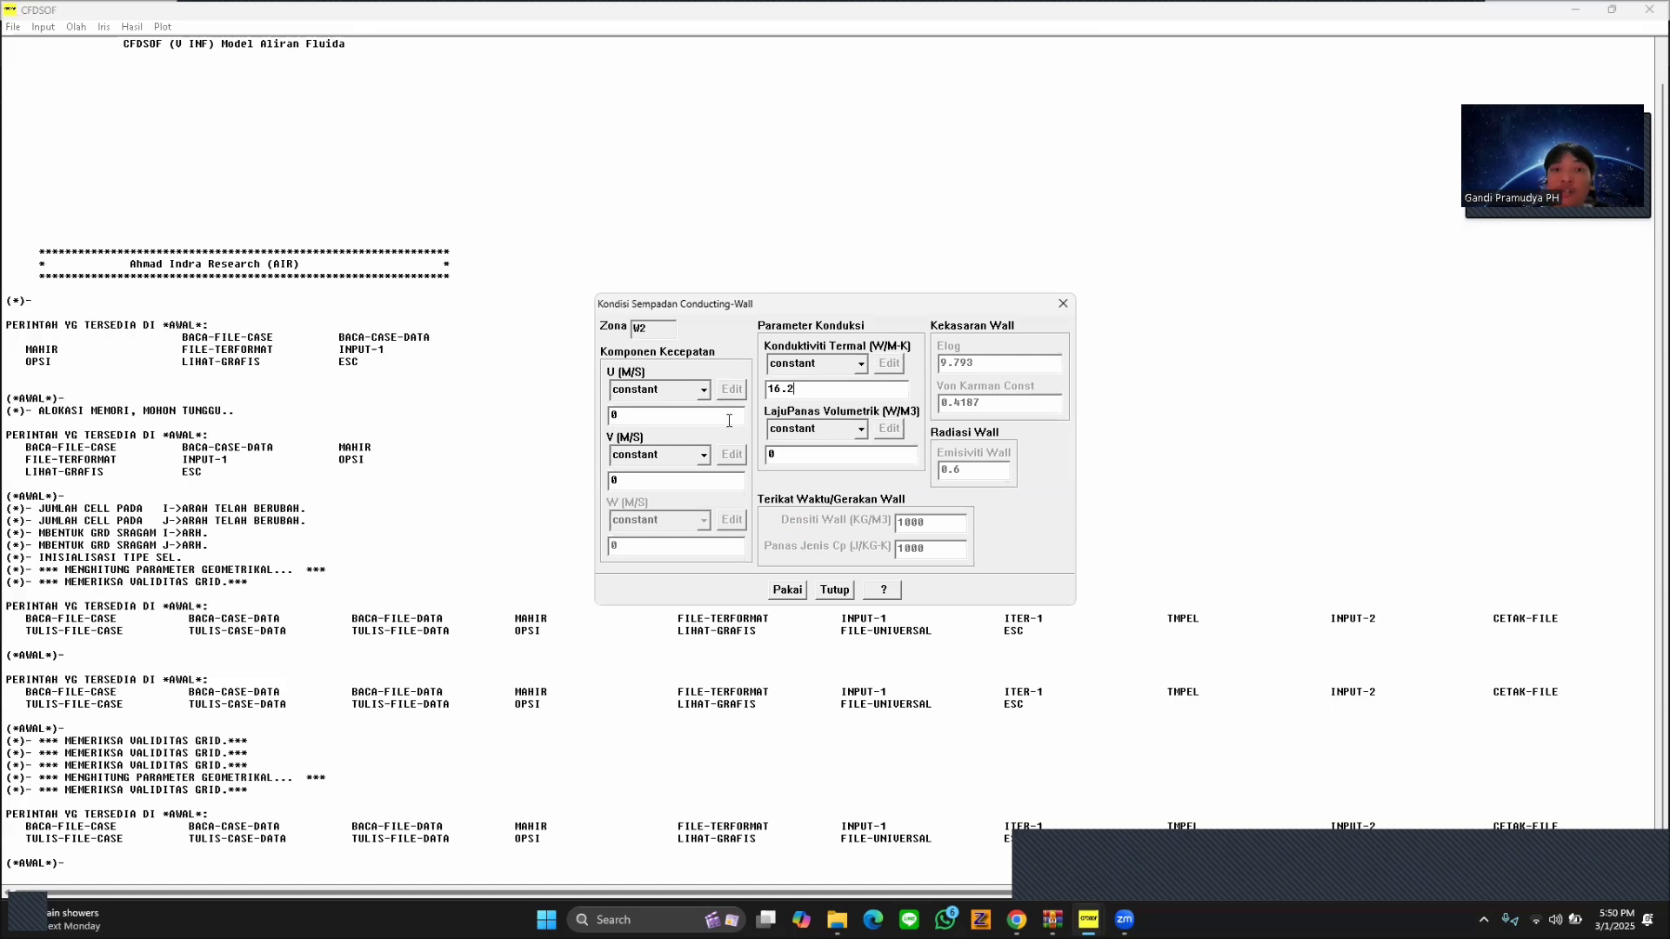
click(793, 591)
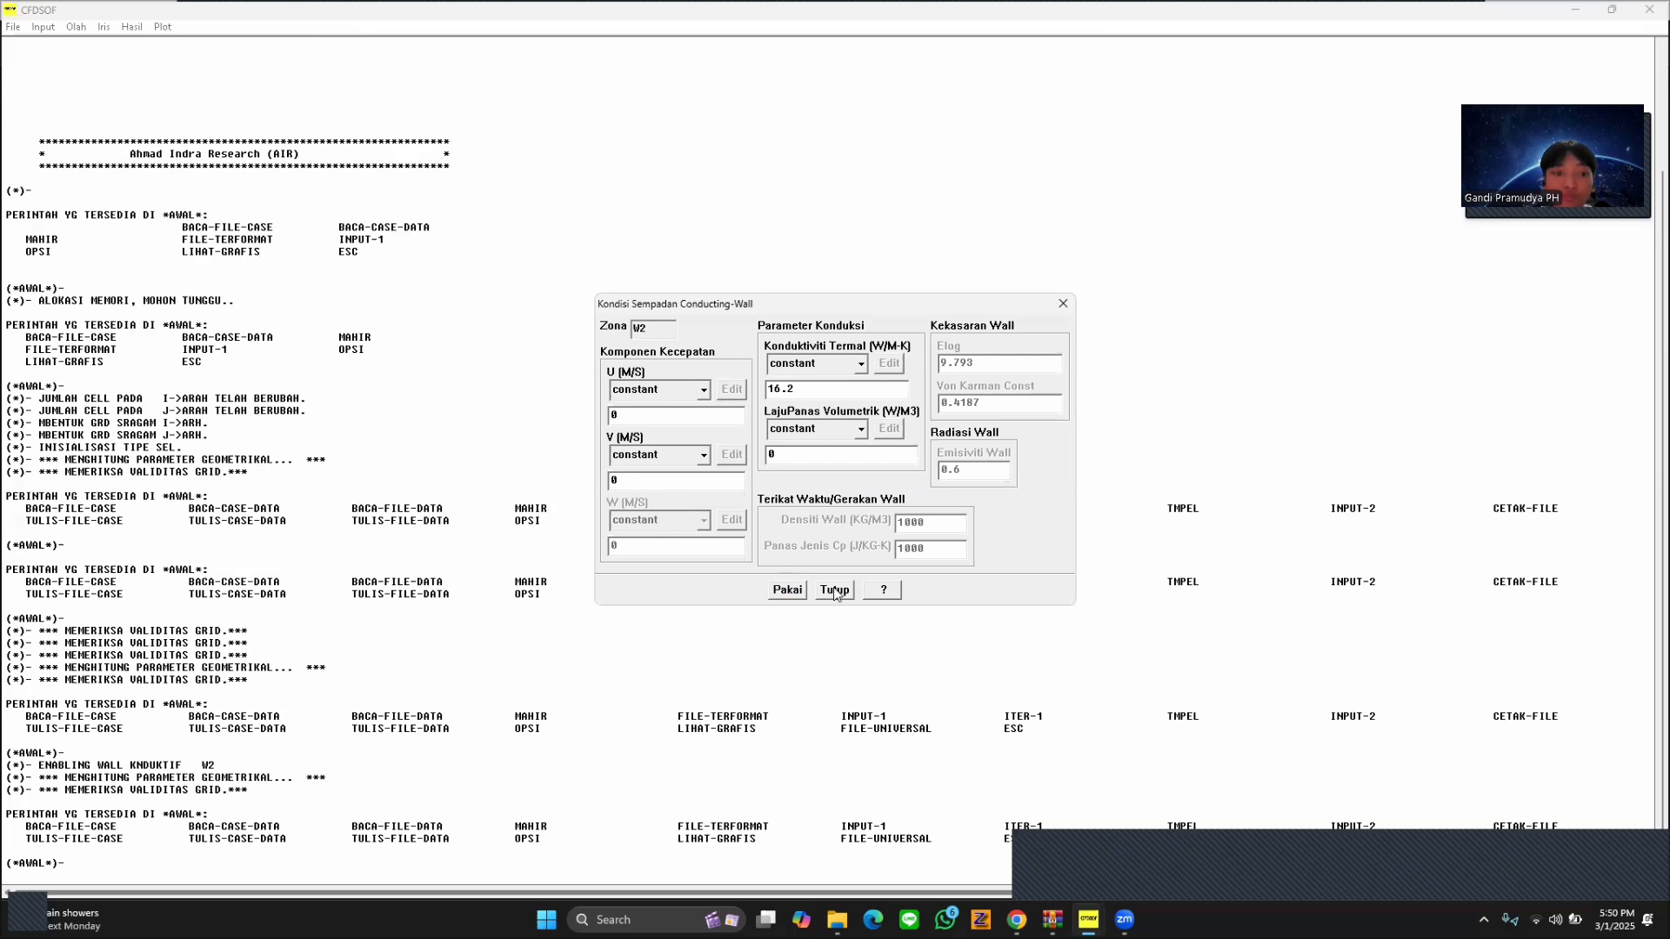
click(835, 591)
Set the boundary condition of W-WALL-3 to a constant temperature of 373 K and apply it.
click(916, 431)
click(788, 527)
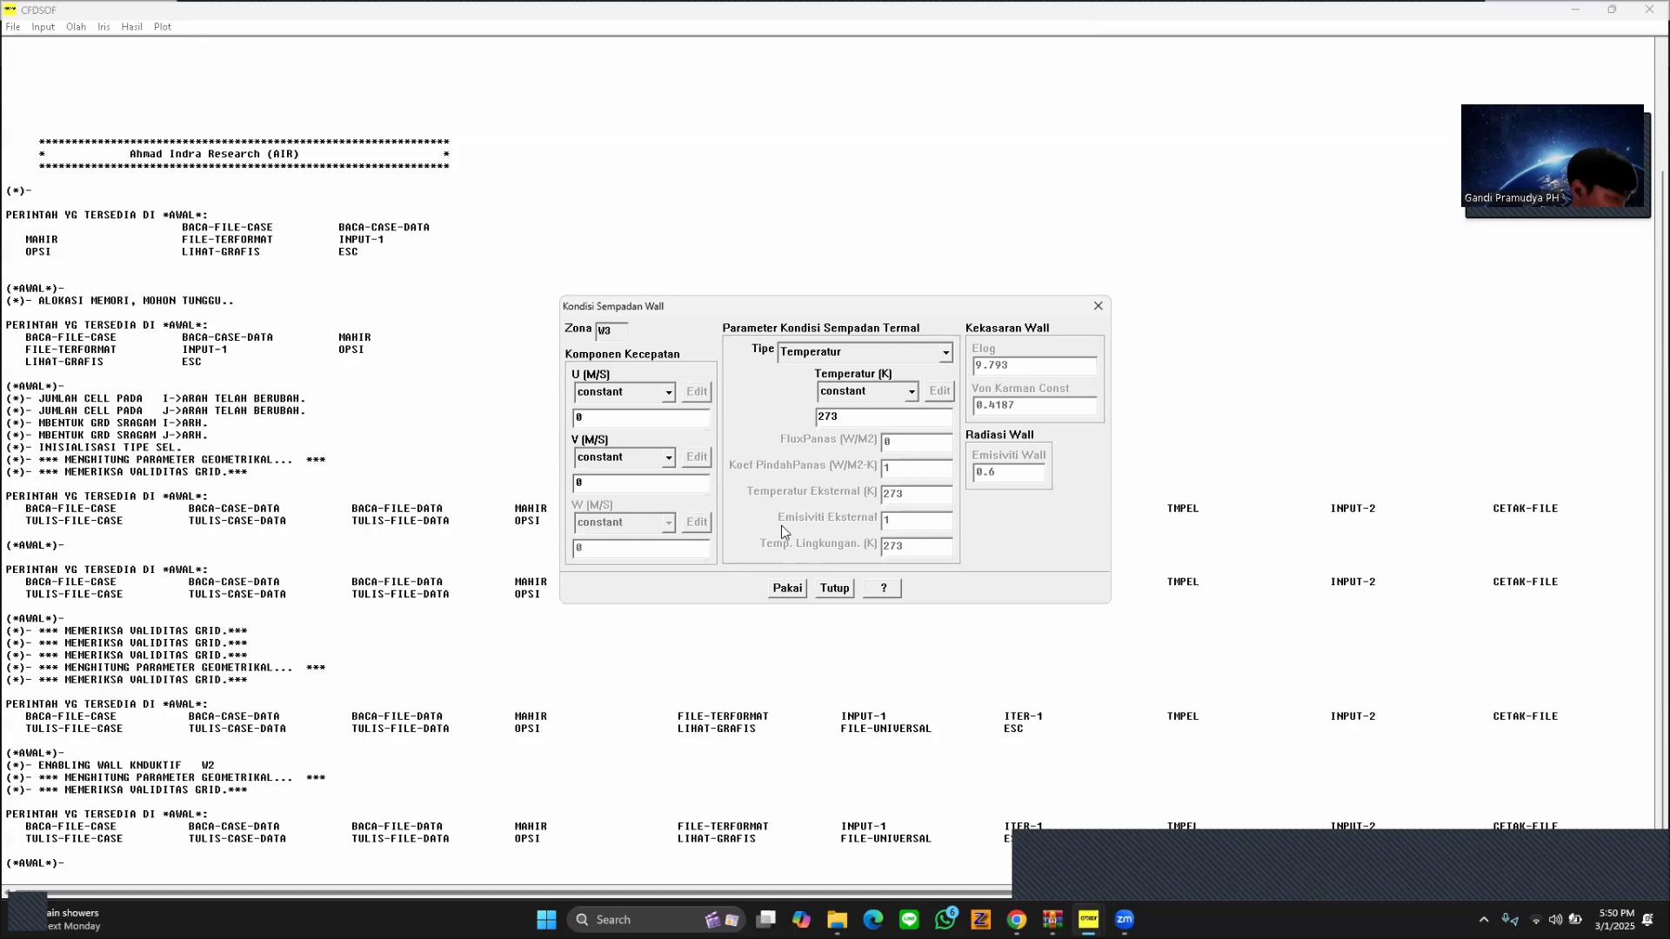
drag(858, 417, 769, 410)
text(373)
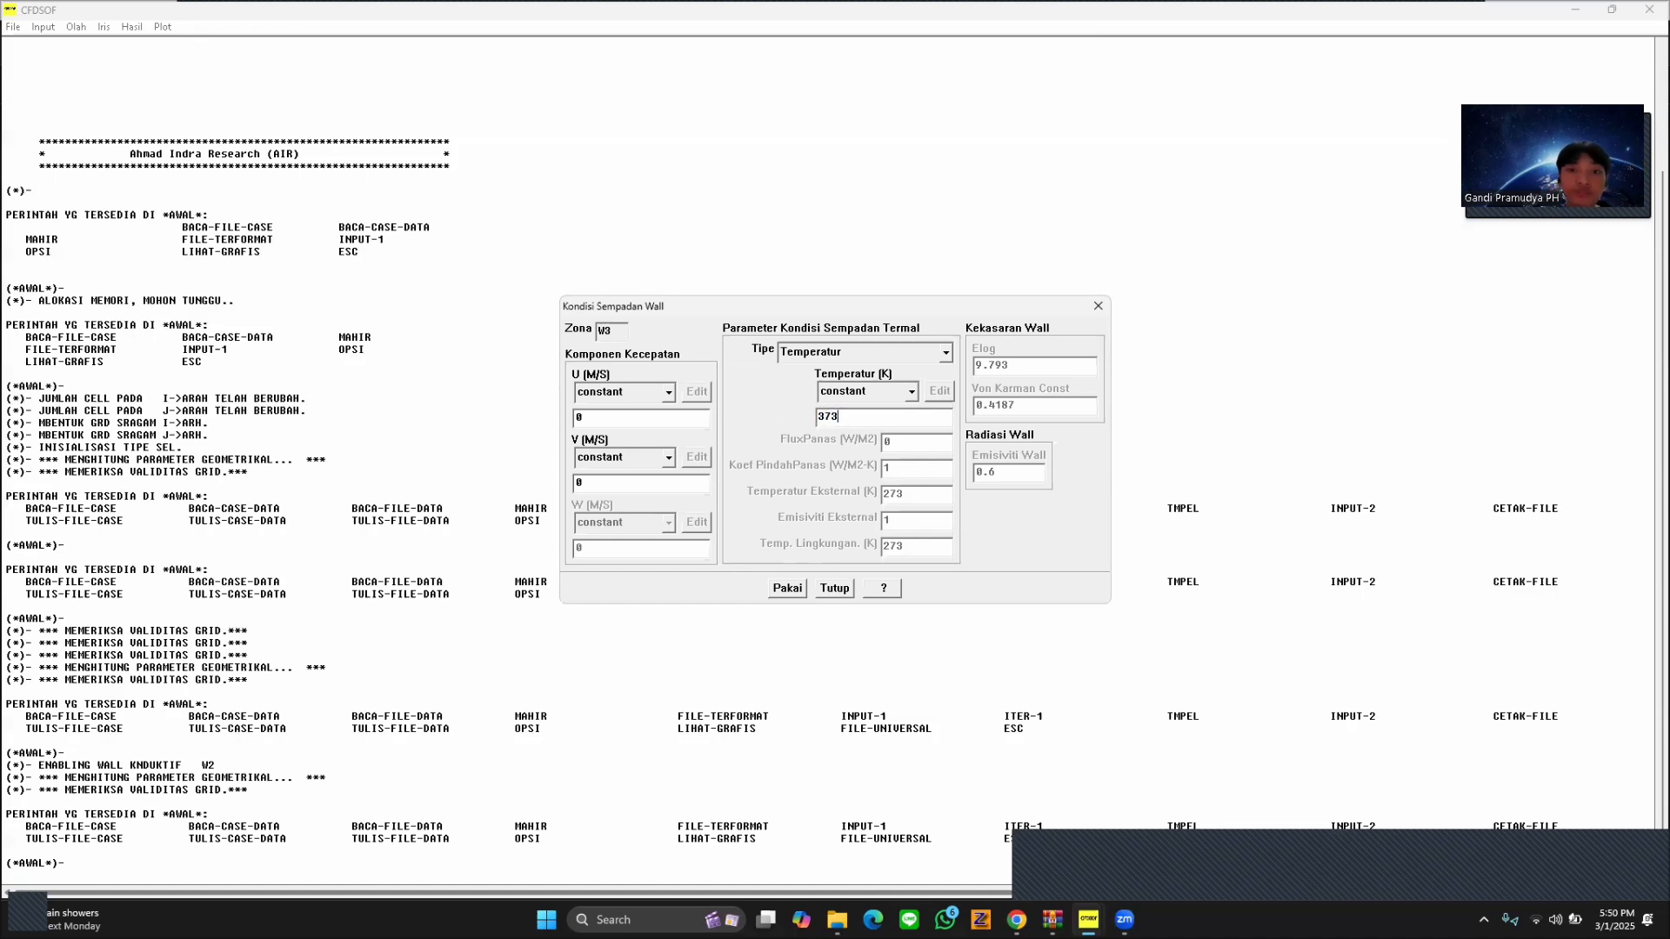
click(792, 590)
click(844, 588)
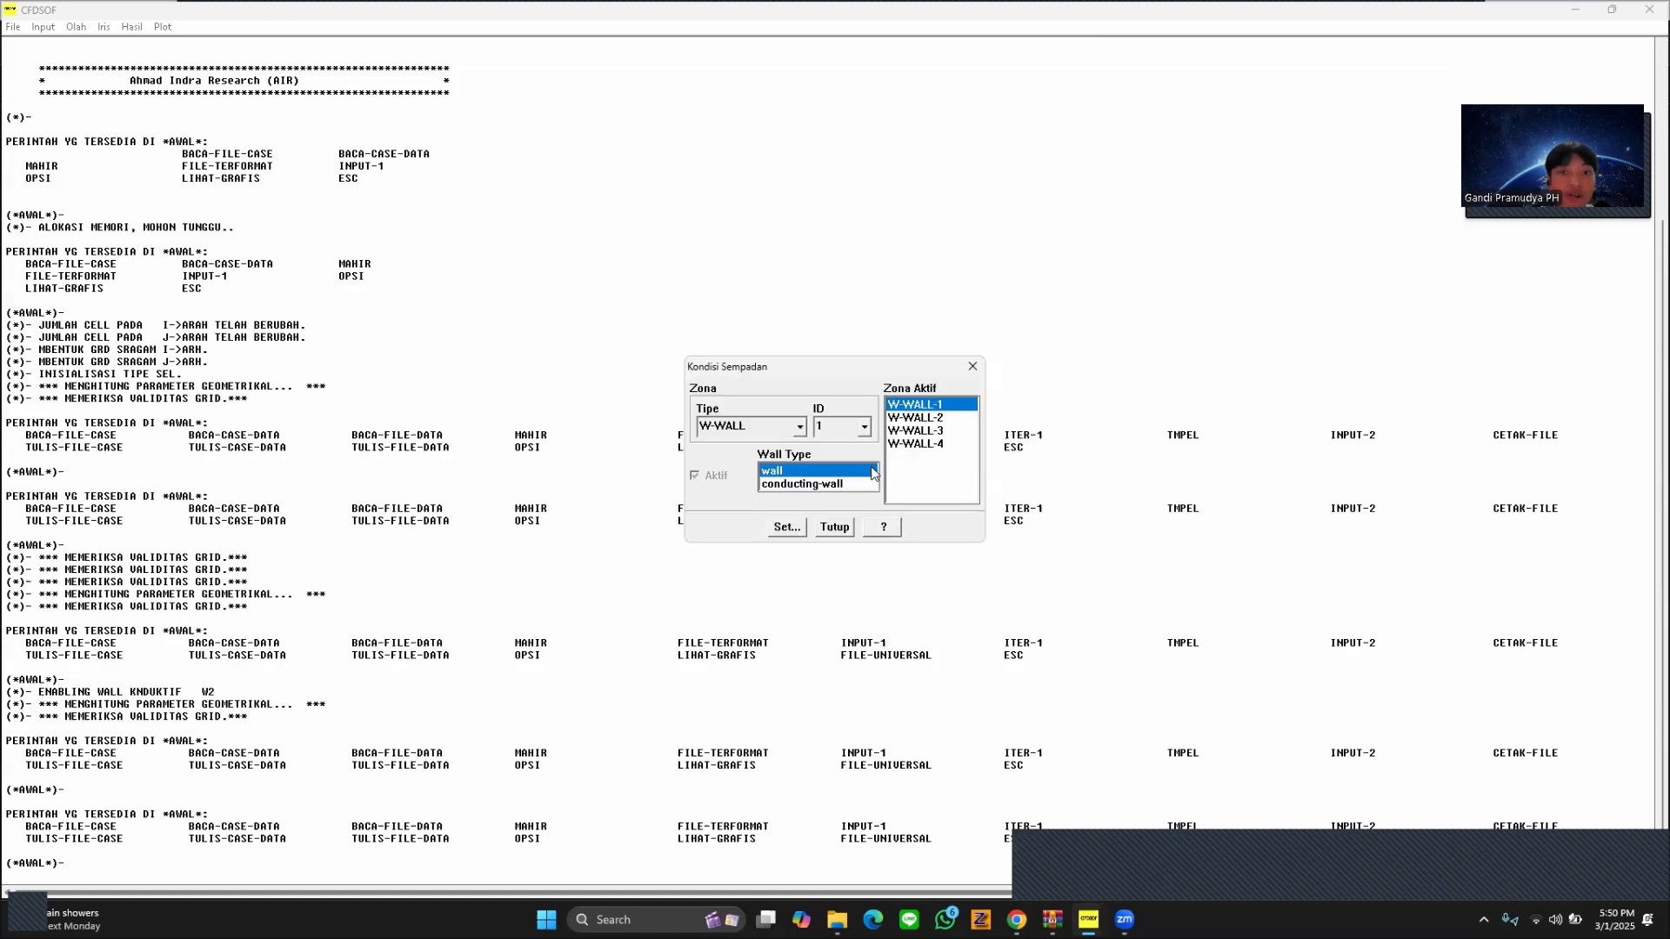
Set the constant temperature of W-WALL-4 to 353 K, apply it and close the boundary condition settings.
click(954, 444)
click(786, 527)
drag(880, 421, 775, 421)
text(353)
click(787, 589)
click(836, 590)
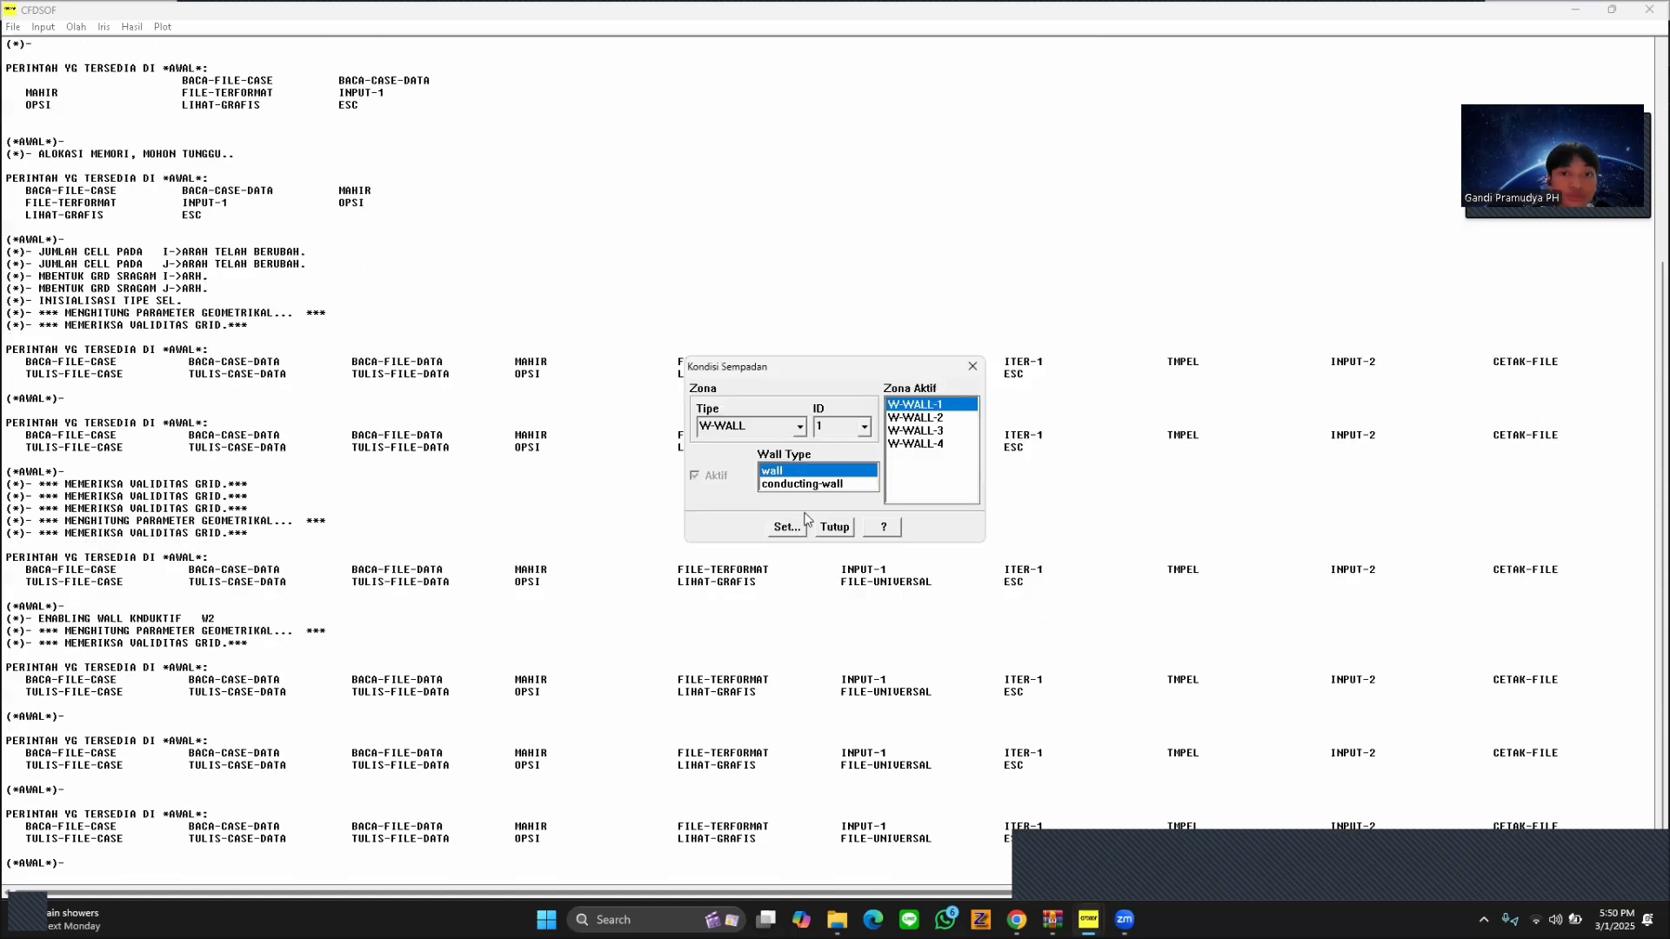
click(837, 527)
Try to plot the normalised residuals of pressure, both velocities and enthalpy, and close the residual settings.
click(43, 28)
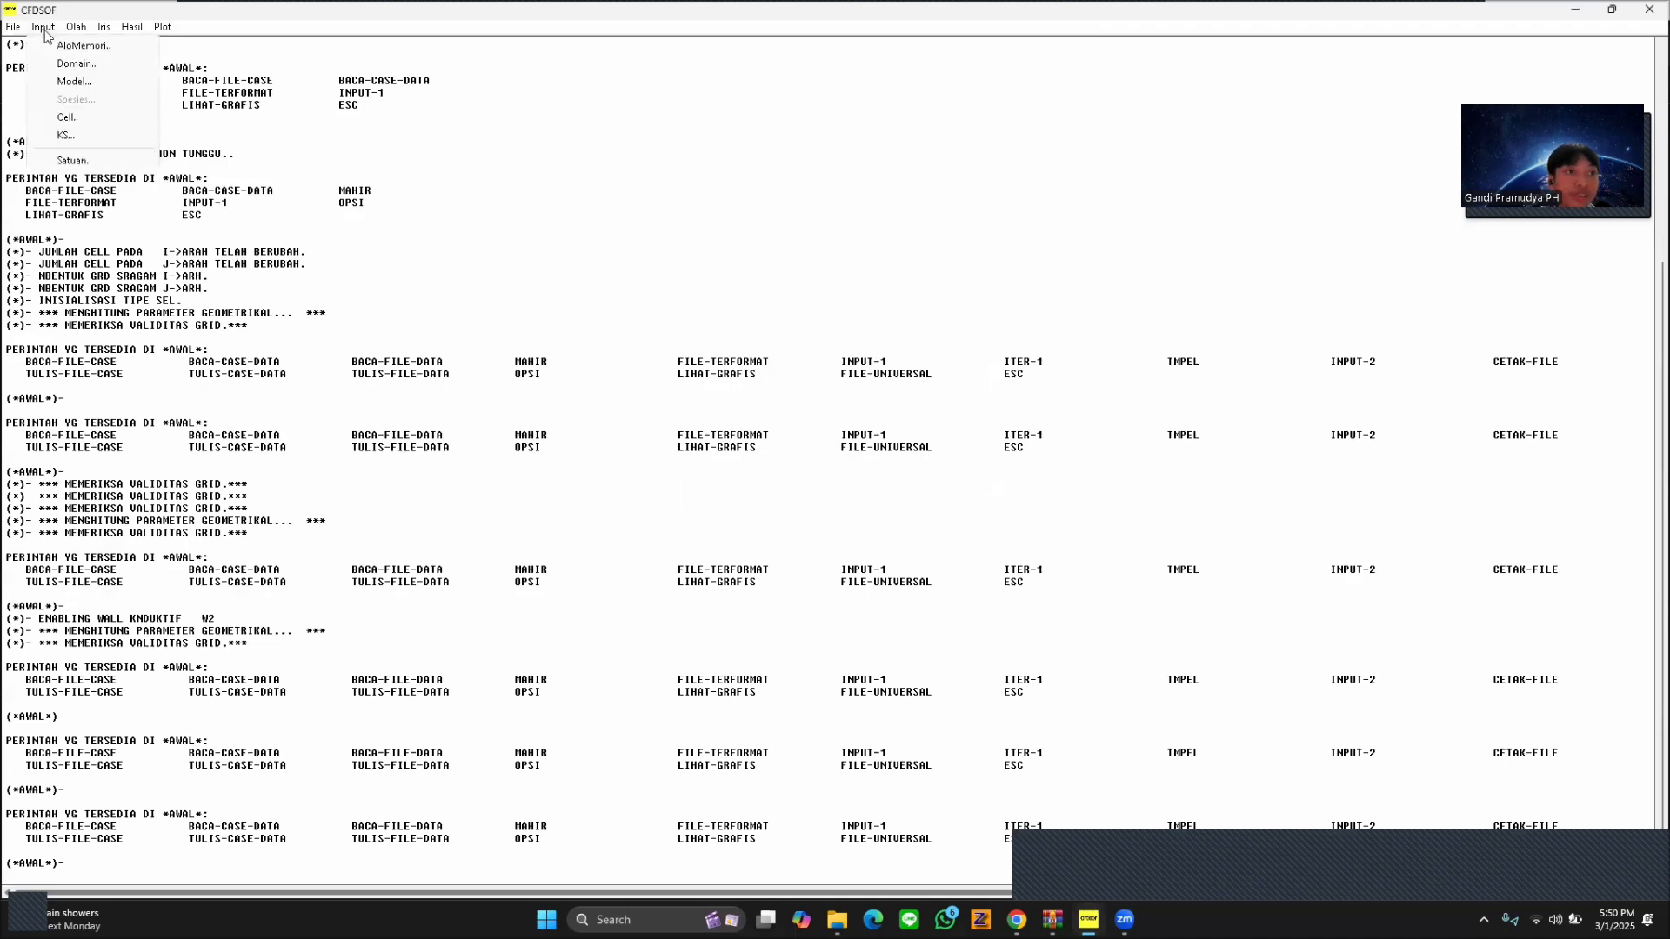
mouse_move(75, 27)
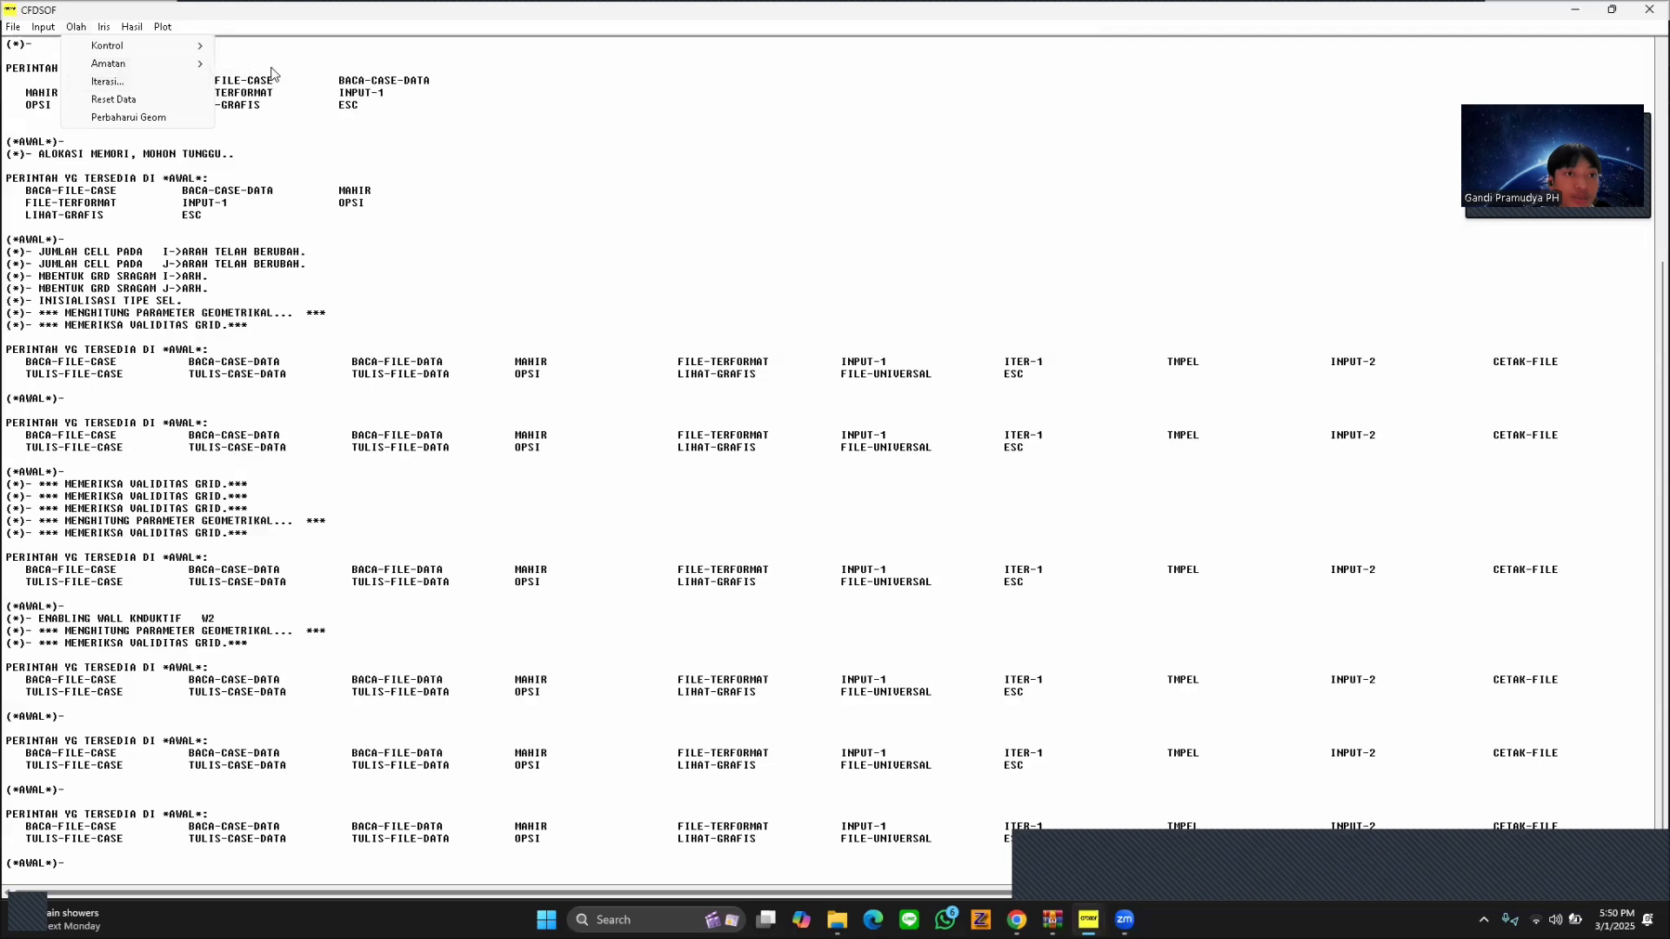
mouse_move(169, 66)
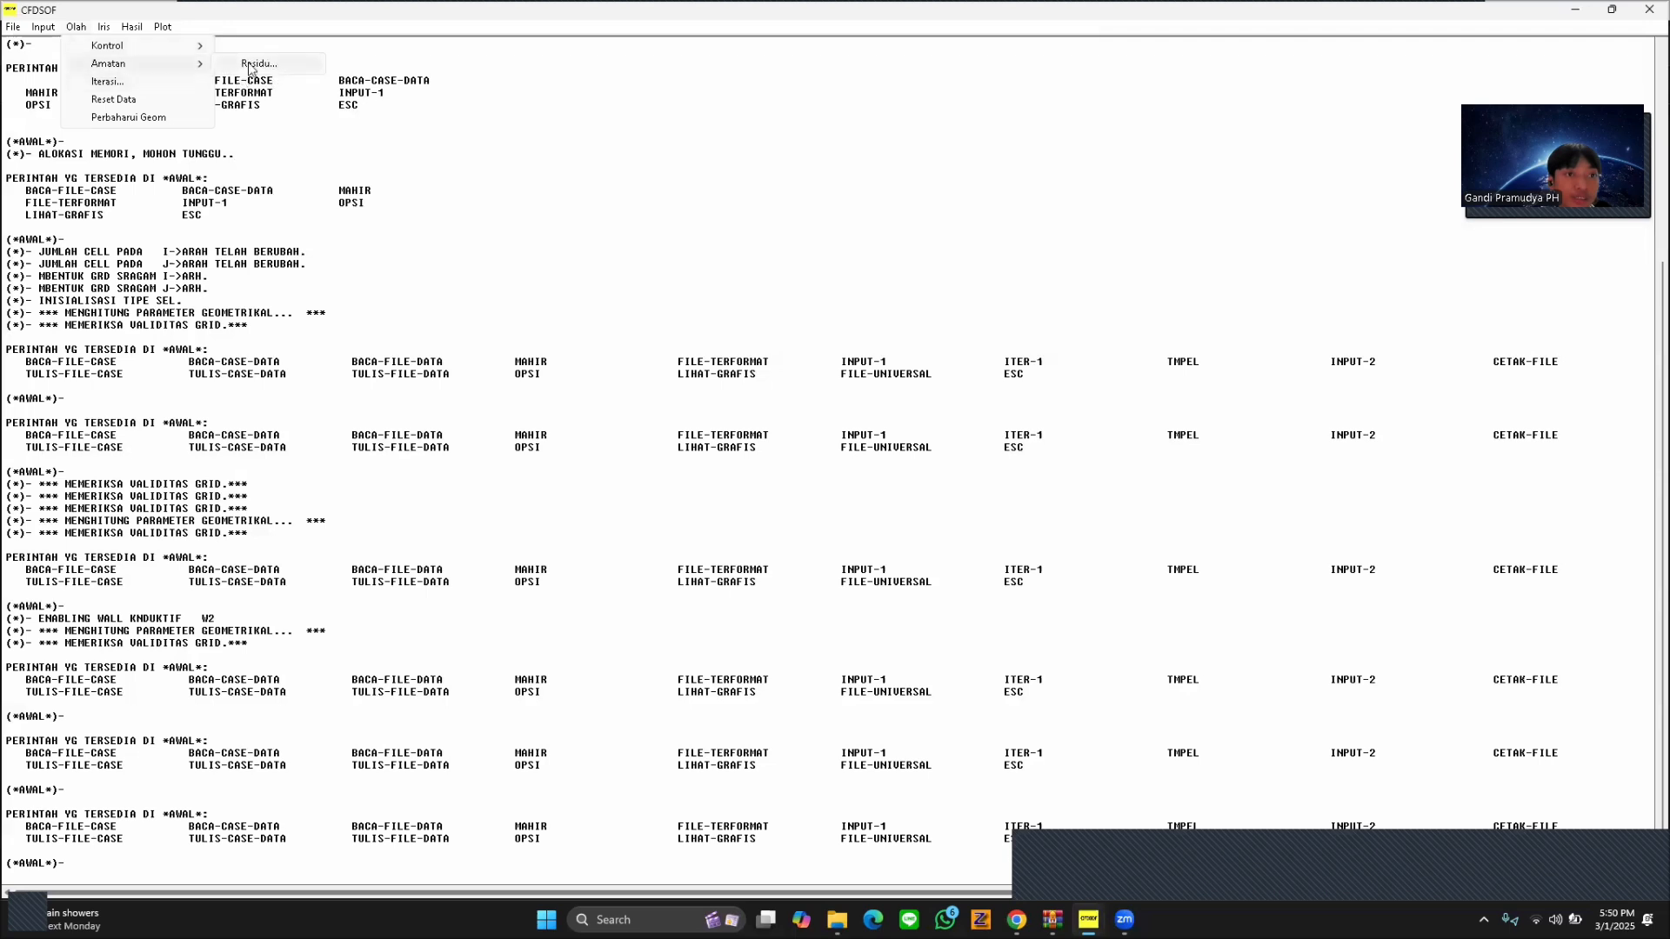
click(247, 64)
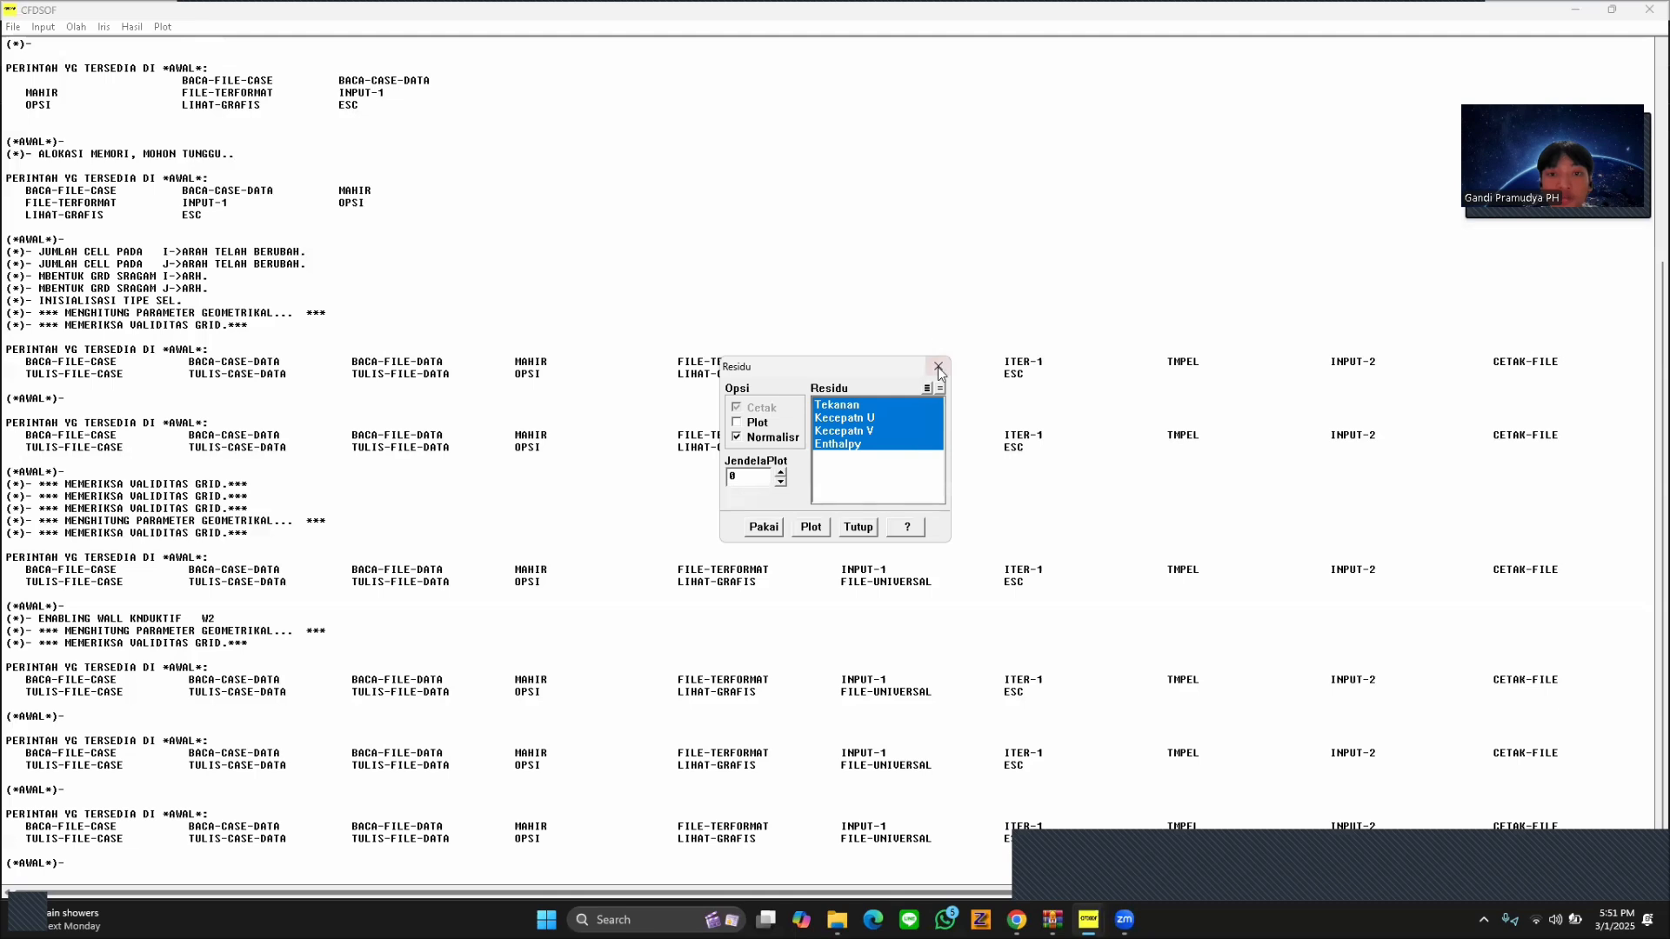
click(811, 528)
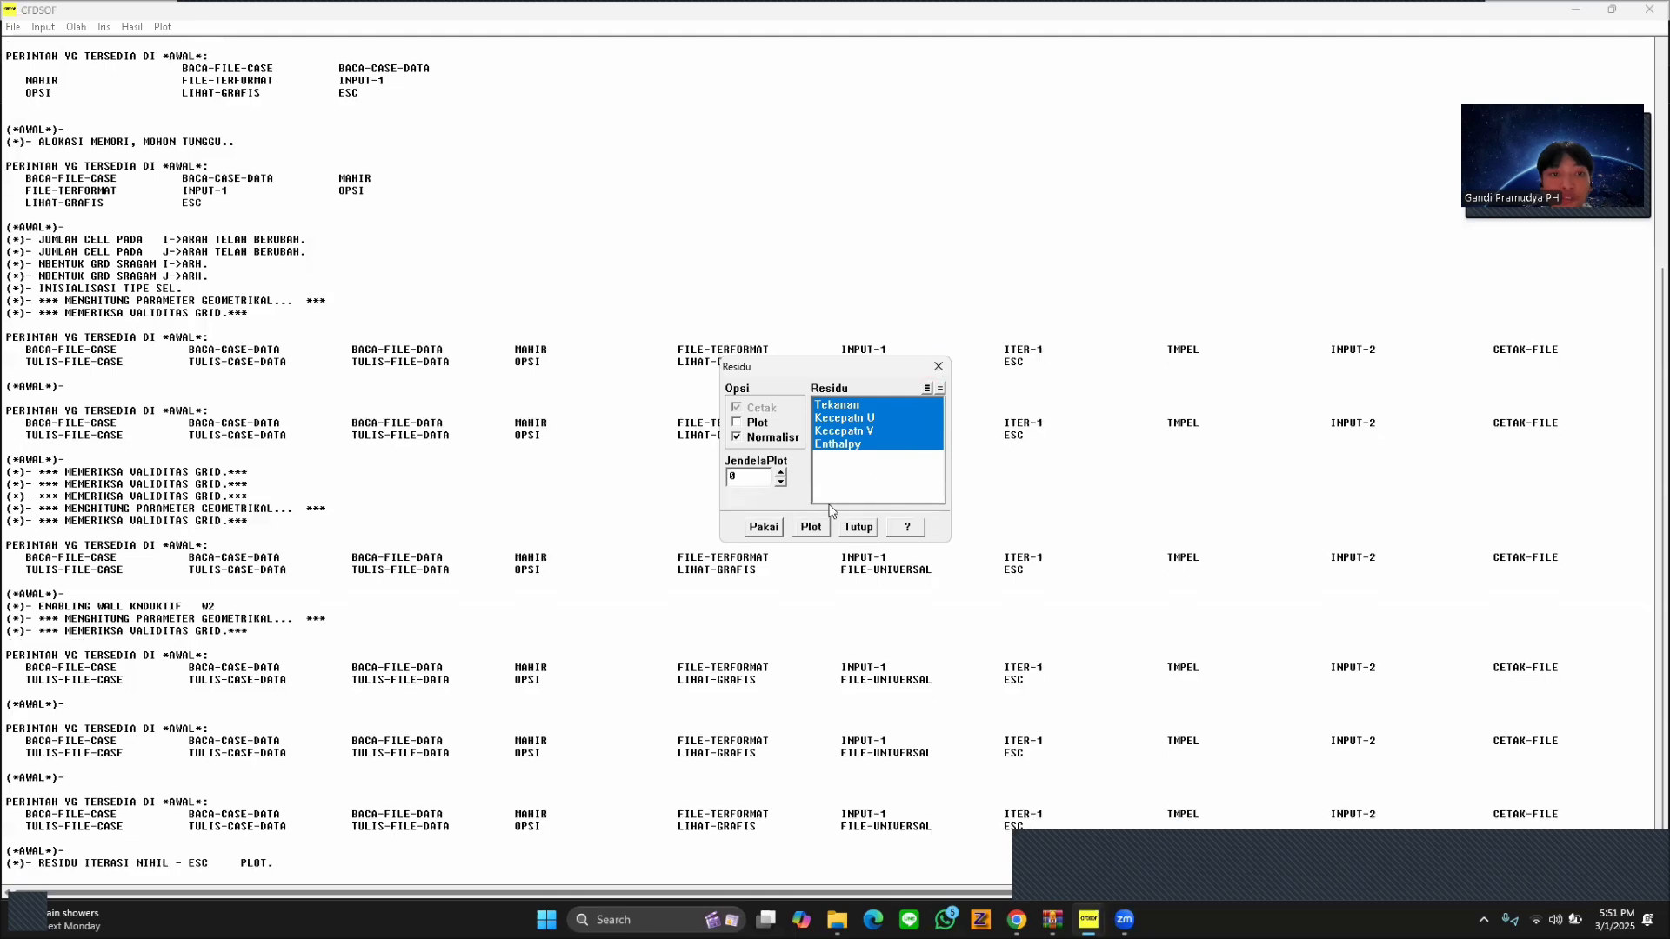
click(938, 367)
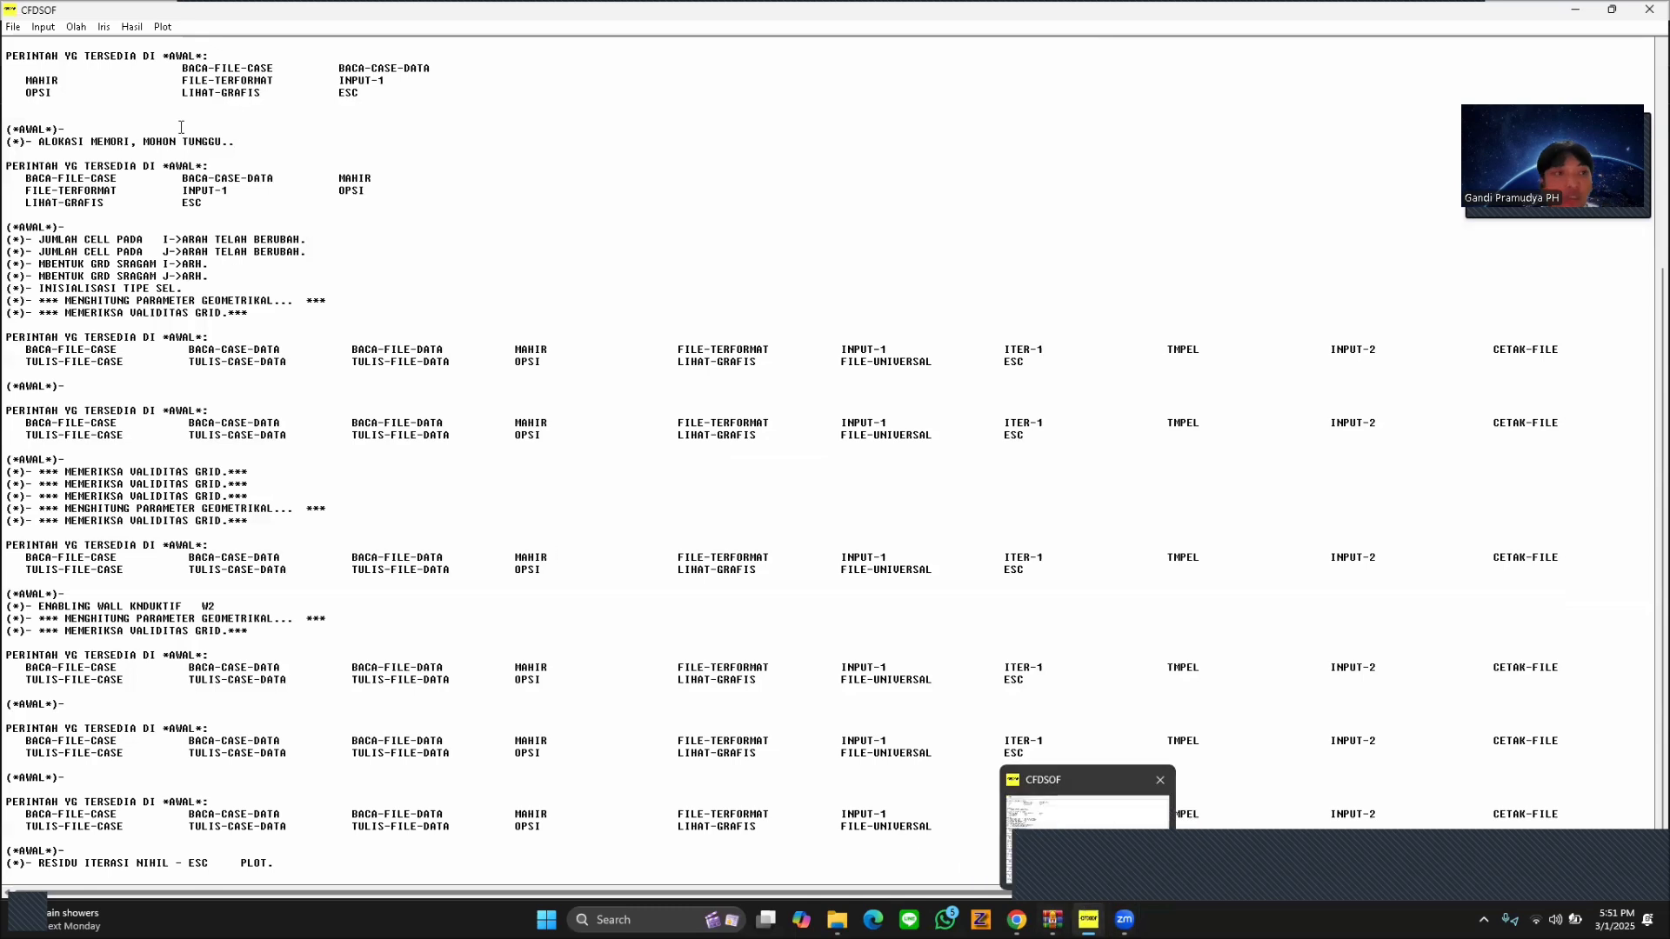
Run the fluid phase calculation with 1000 iterations and close the iteration settings.
click(109, 31)
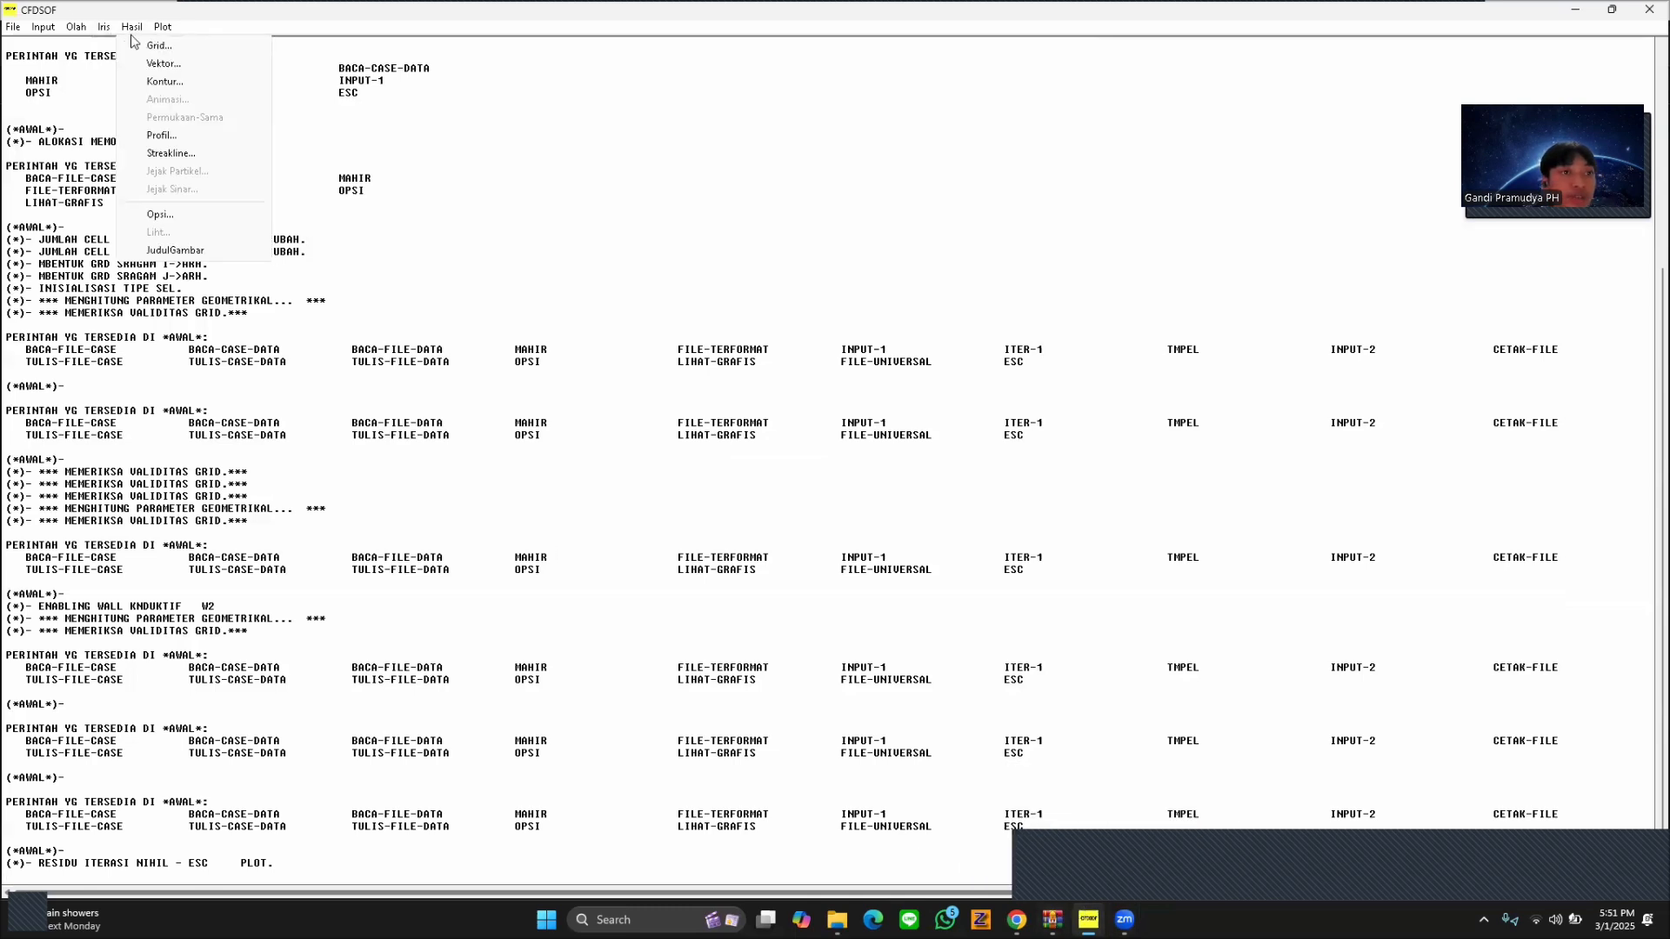
mouse_move(76, 27)
mouse_move(98, 63)
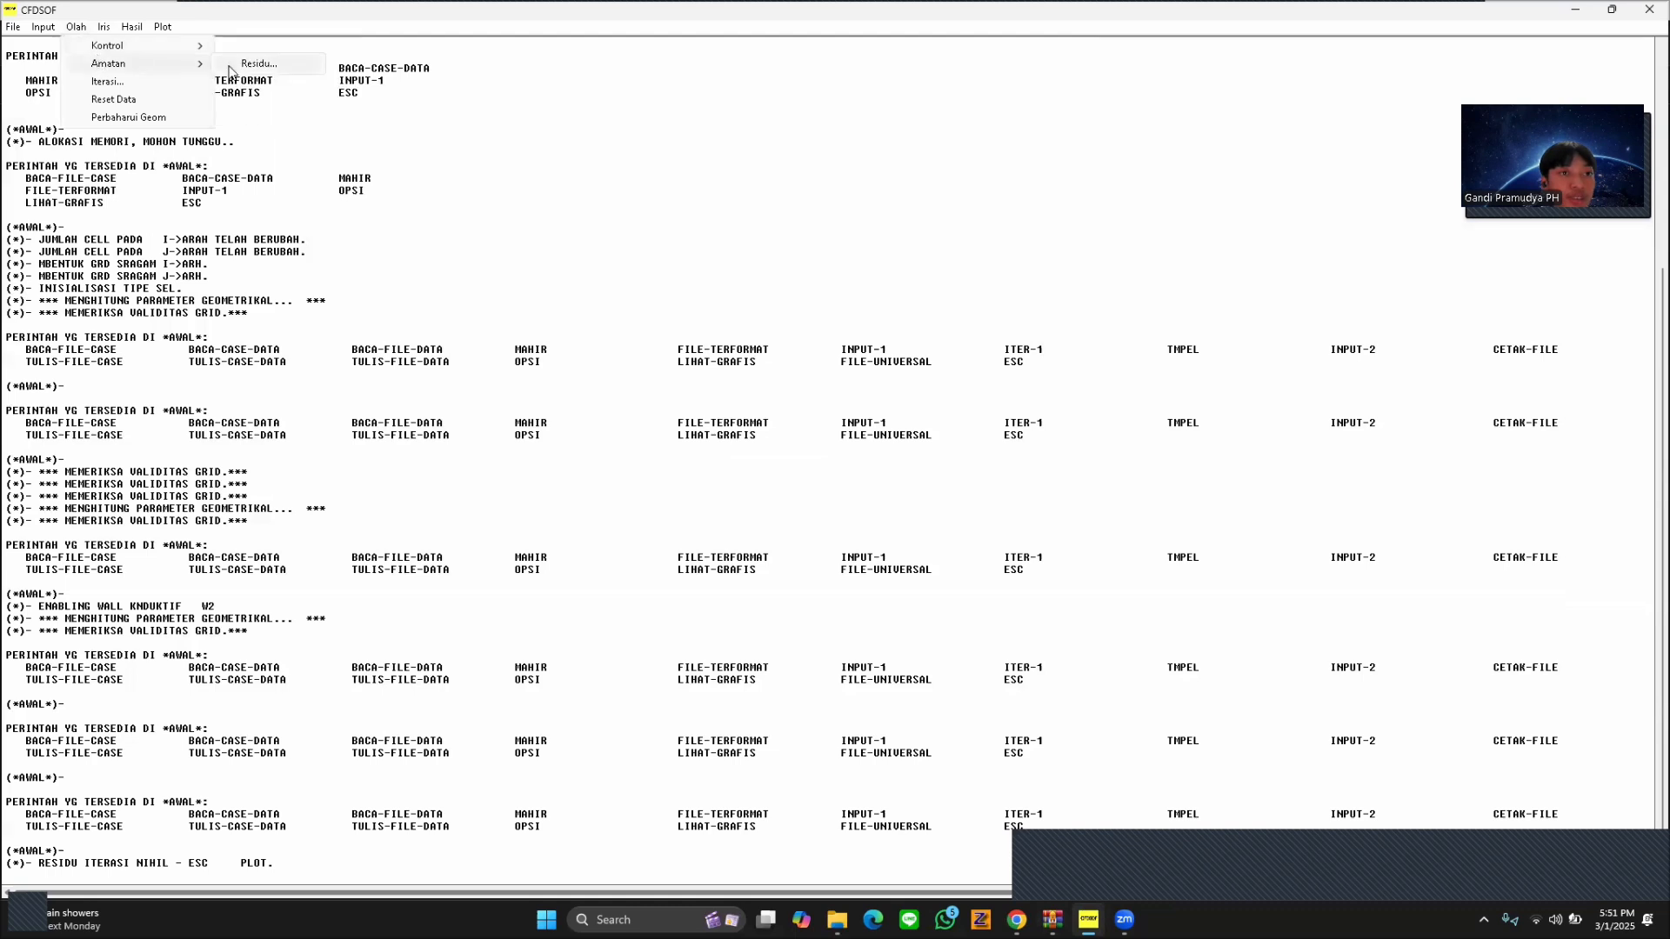
click(143, 81)
text(1000)
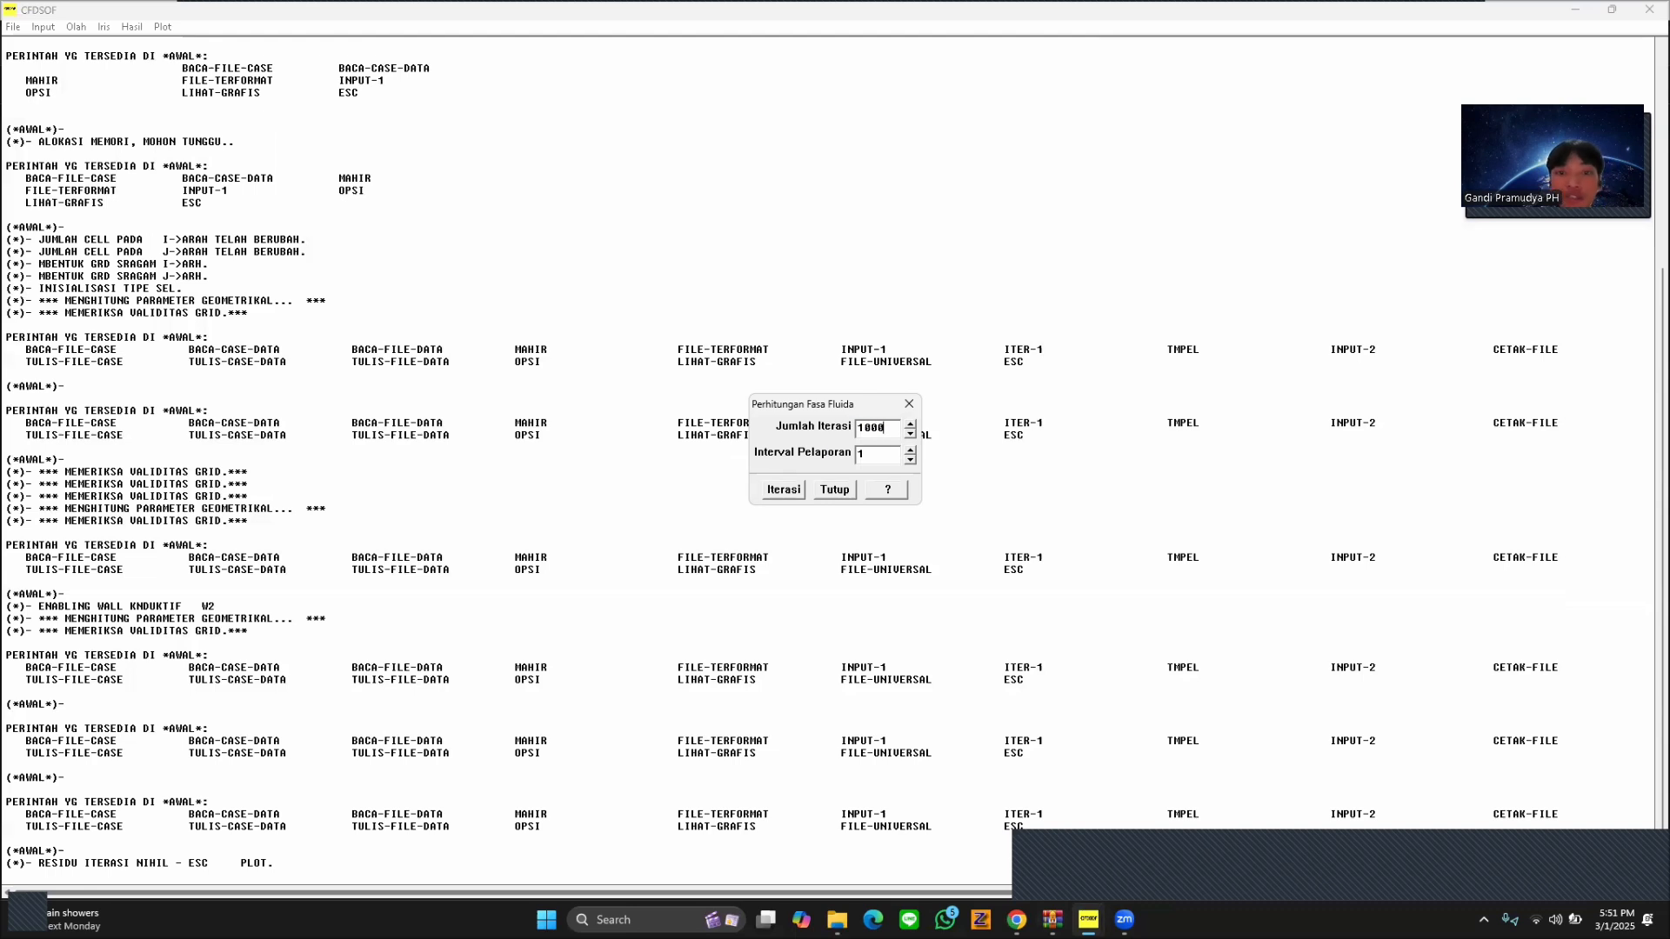
click(786, 490)
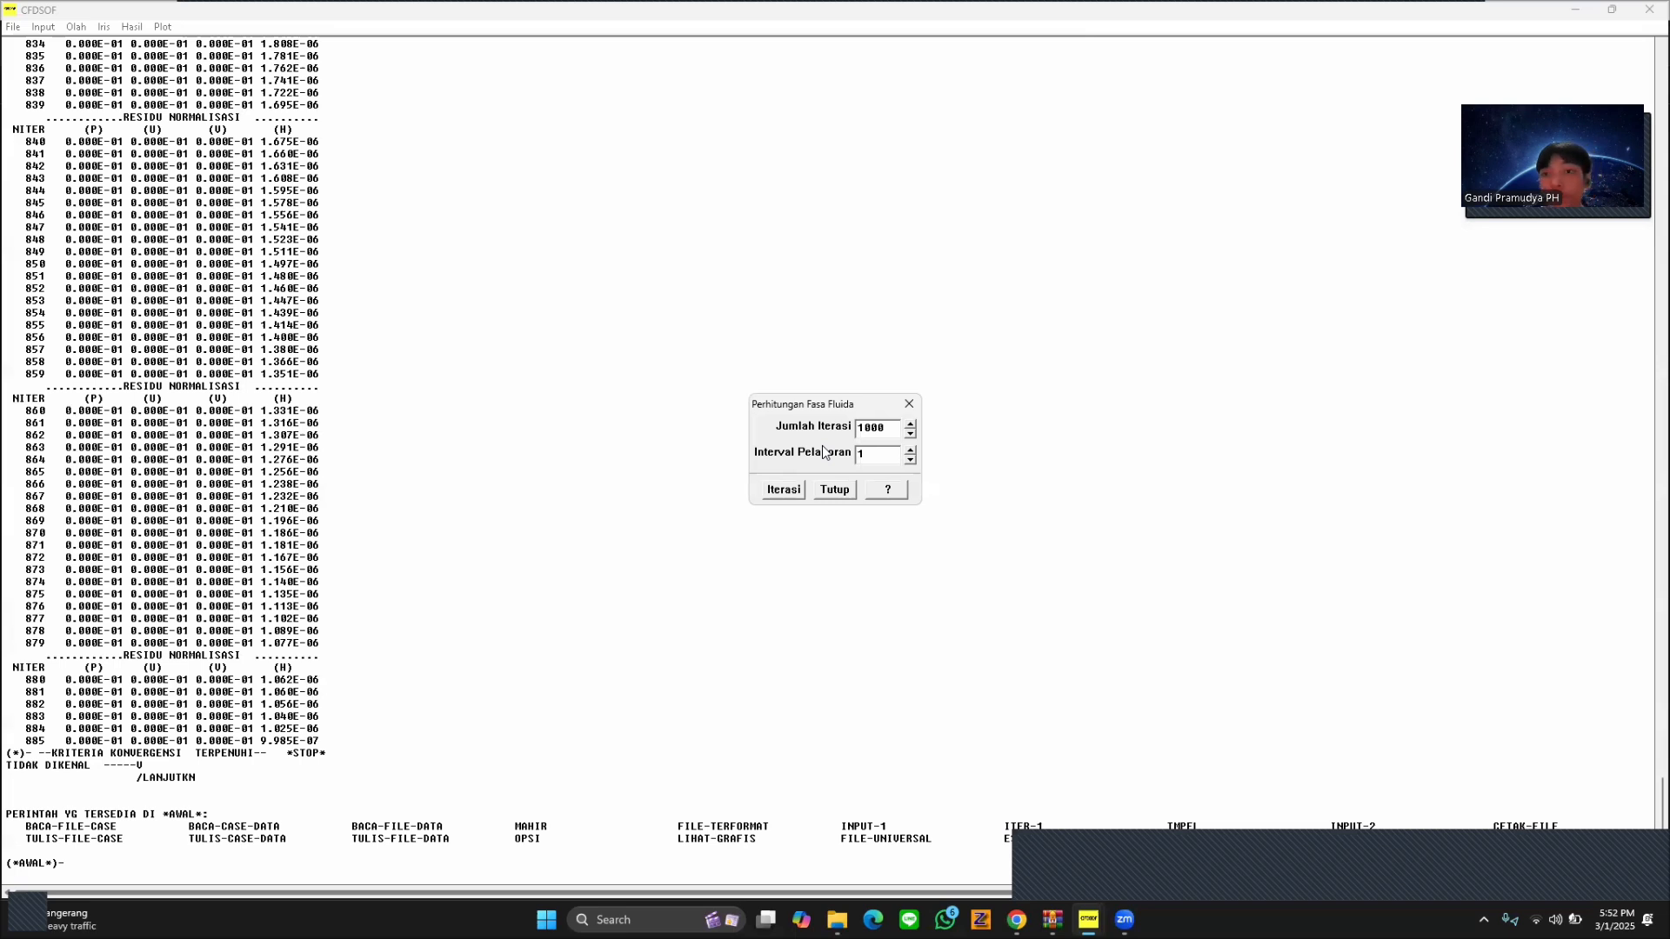
click(848, 486)
Plot the normalised residuals against iterations, view the graph enlarged, and close it with the residual settings.
click(132, 27)
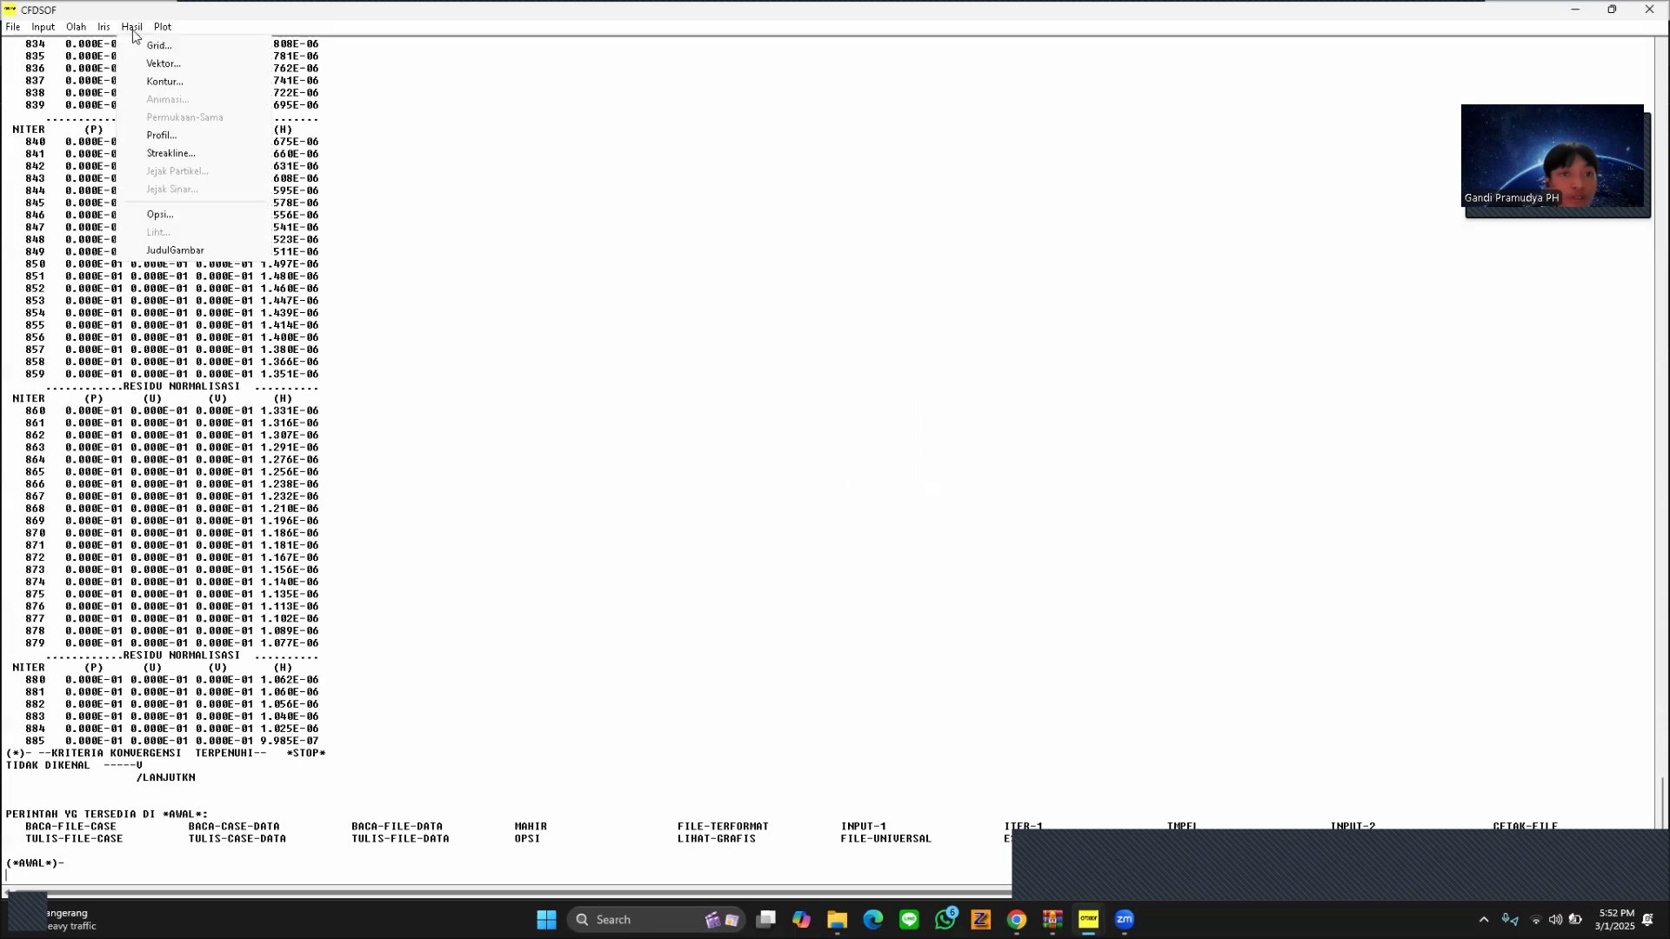
mouse_move(76, 27)
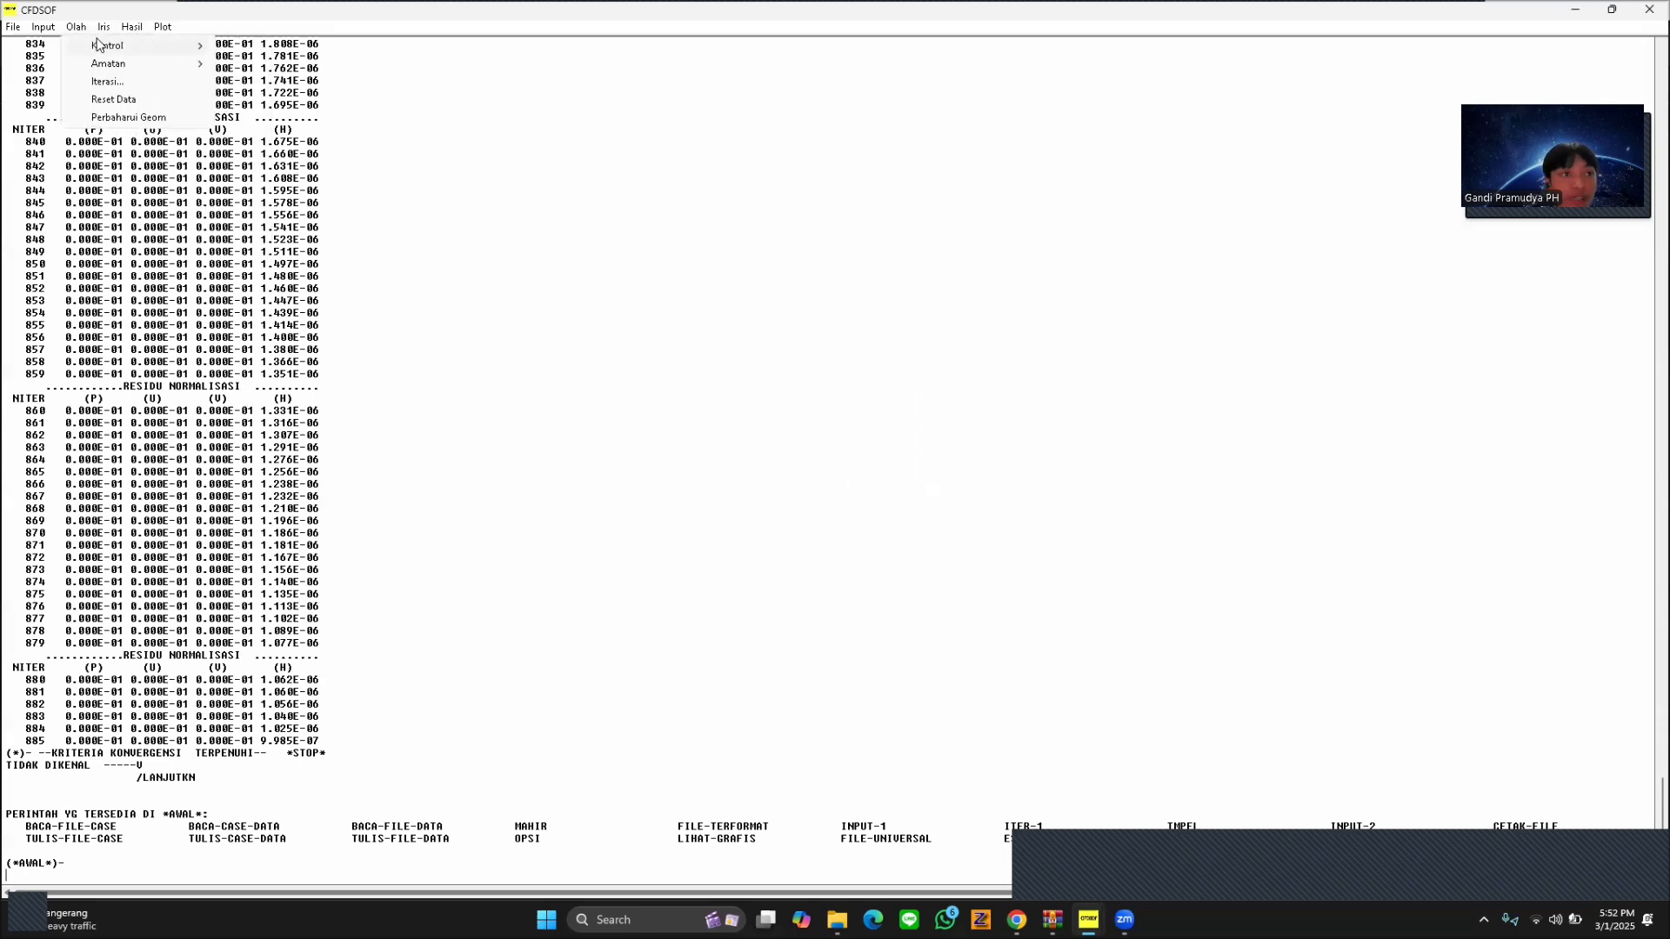
mouse_move(114, 52)
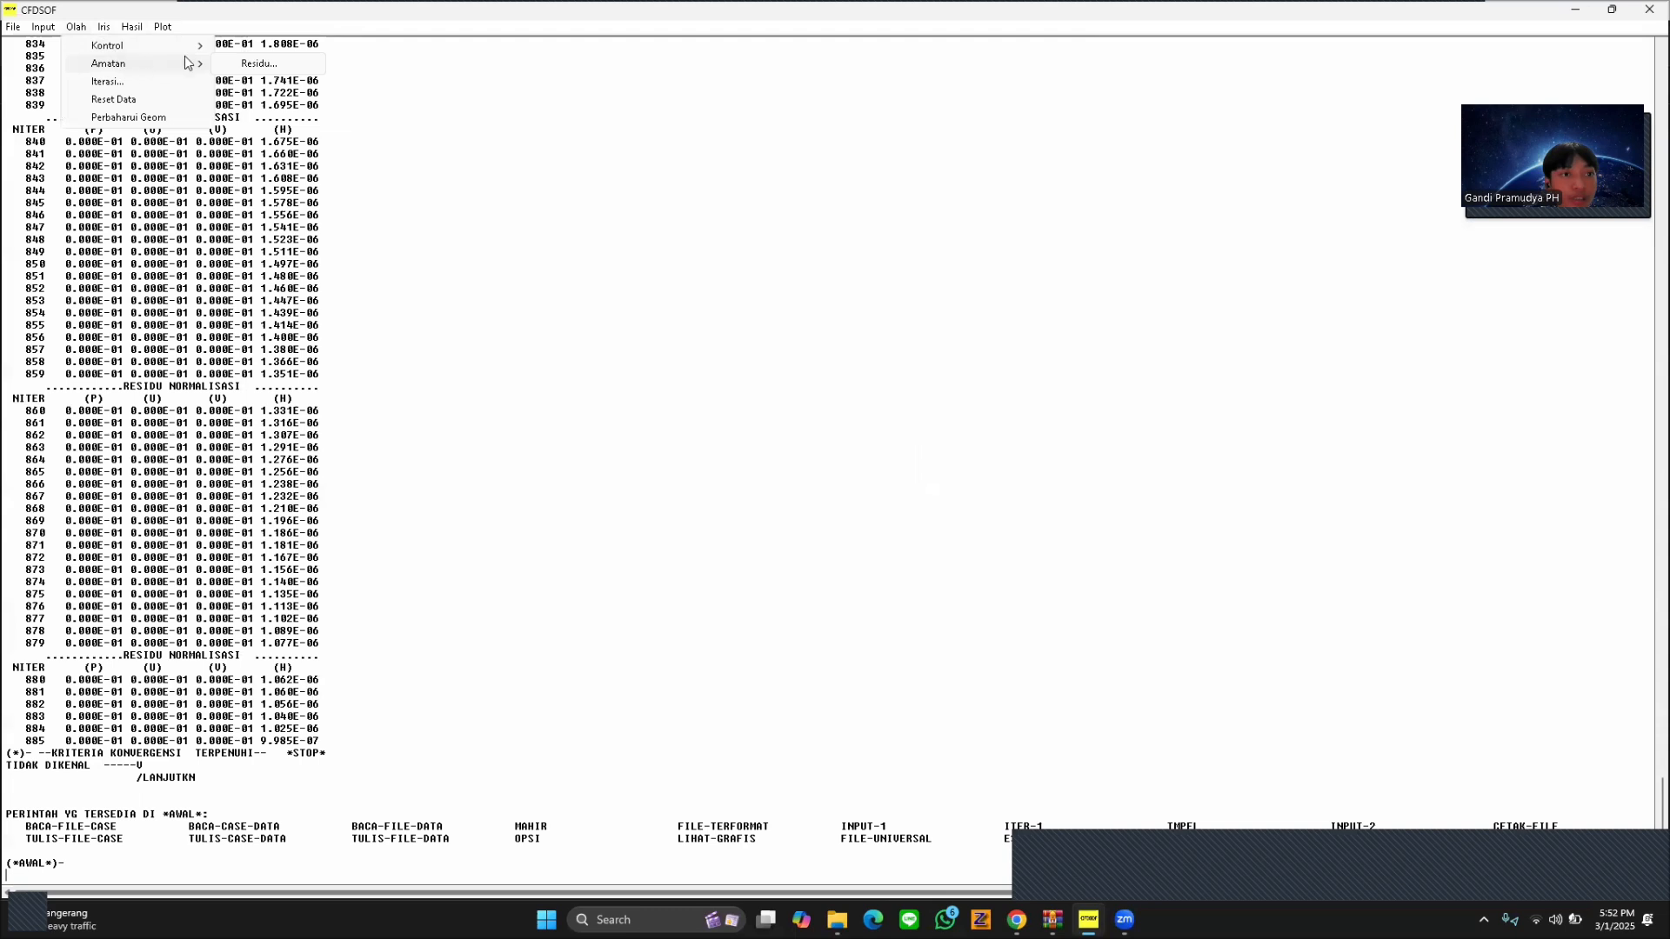
click(231, 64)
click(810, 527)
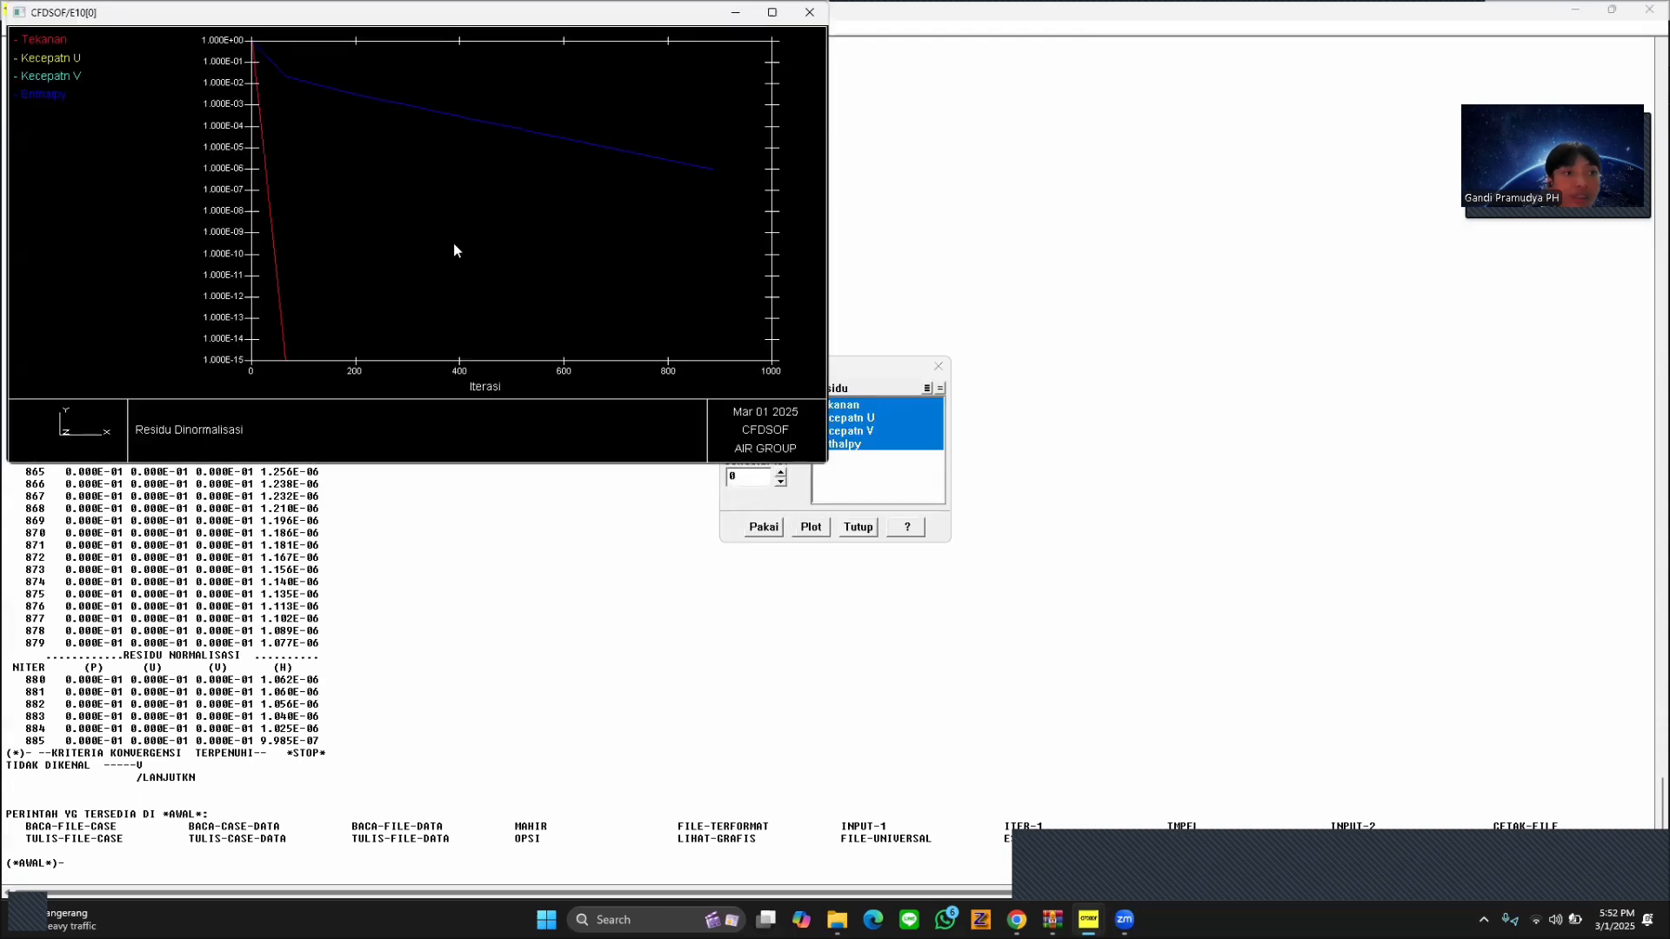
click(772, 12)
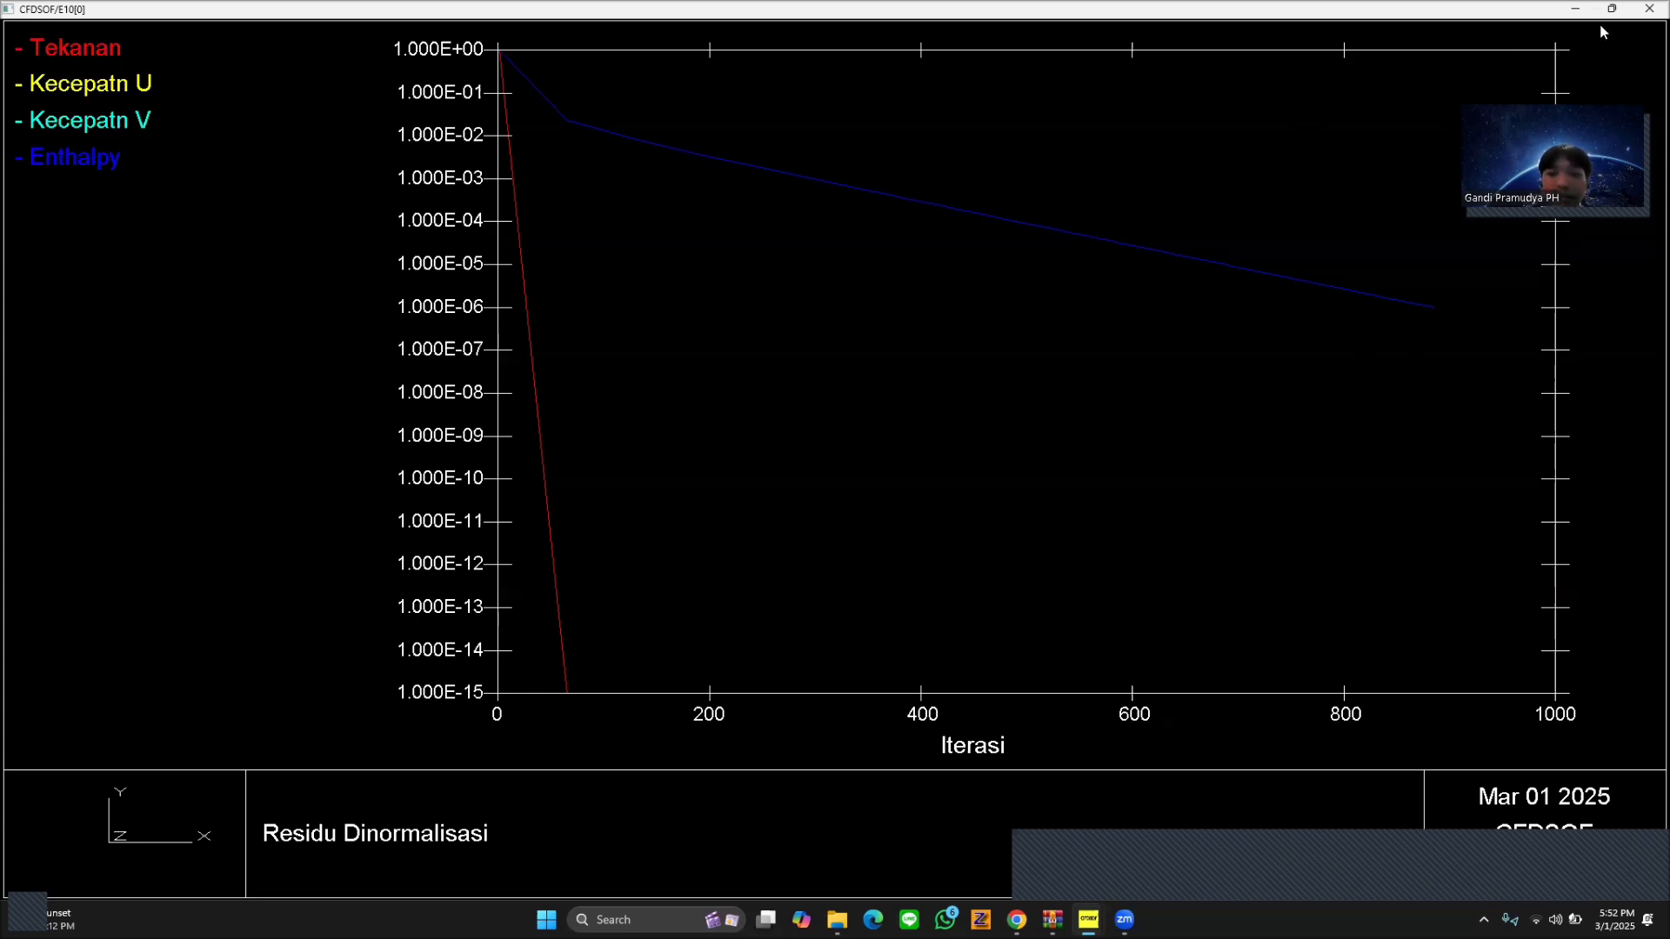
click(1650, 9)
click(858, 526)
Display filled (Penuh) temperature contours of the domain, examine them enlarged, and close the plot and contour settings.
click(126, 29)
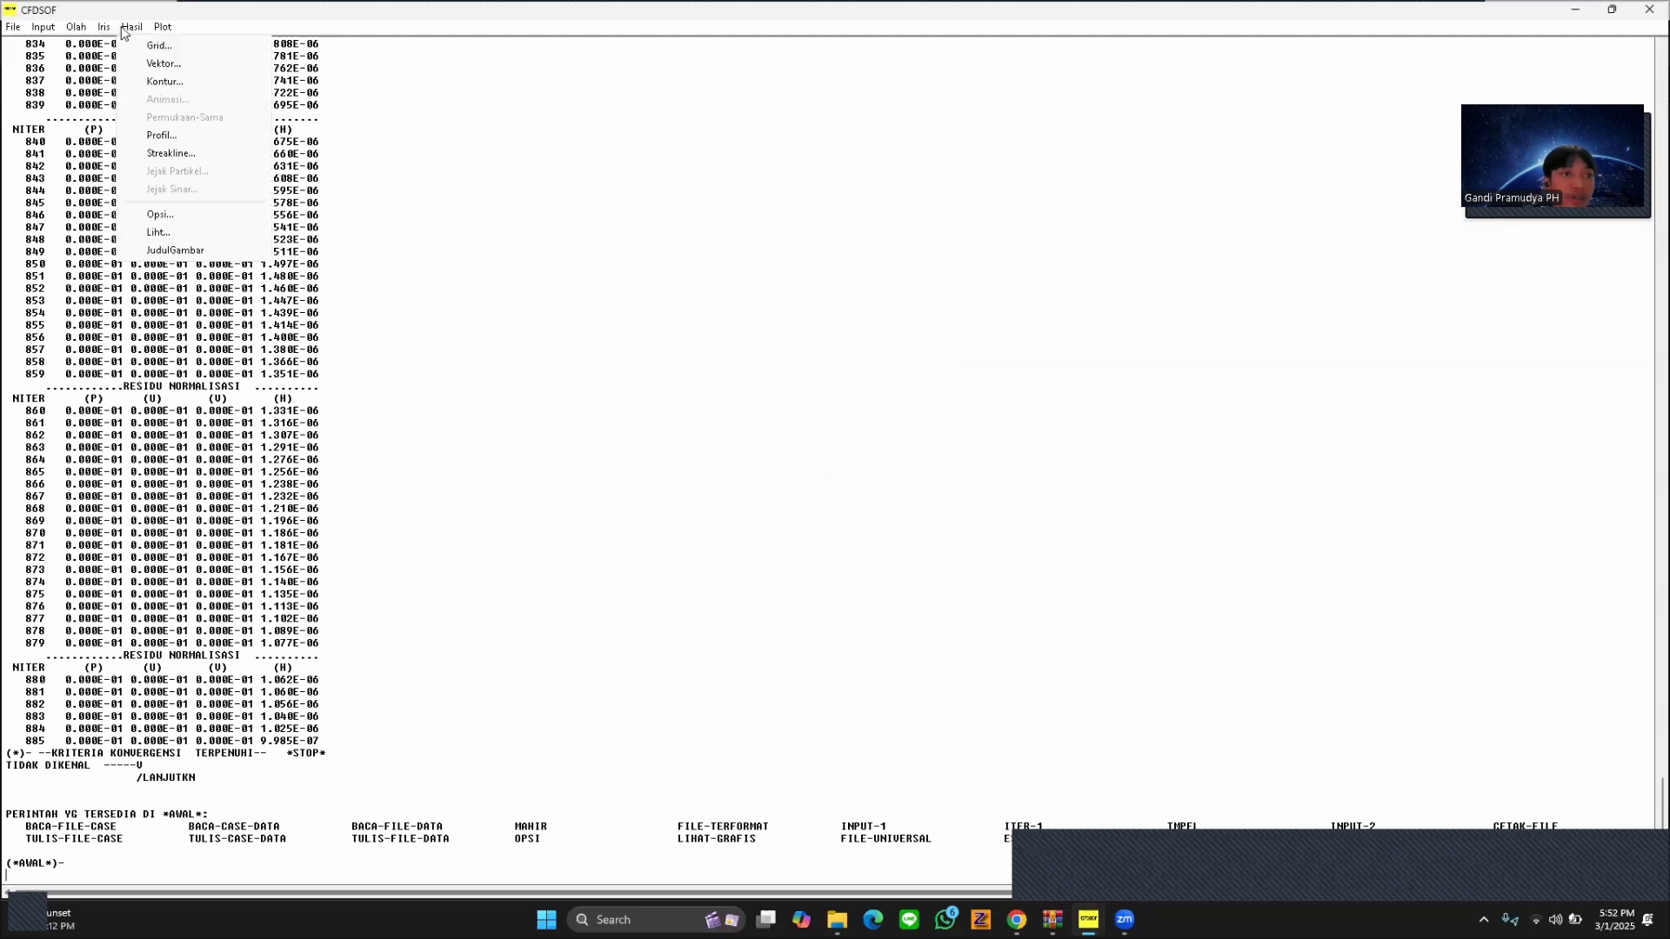
click(128, 28)
click(165, 80)
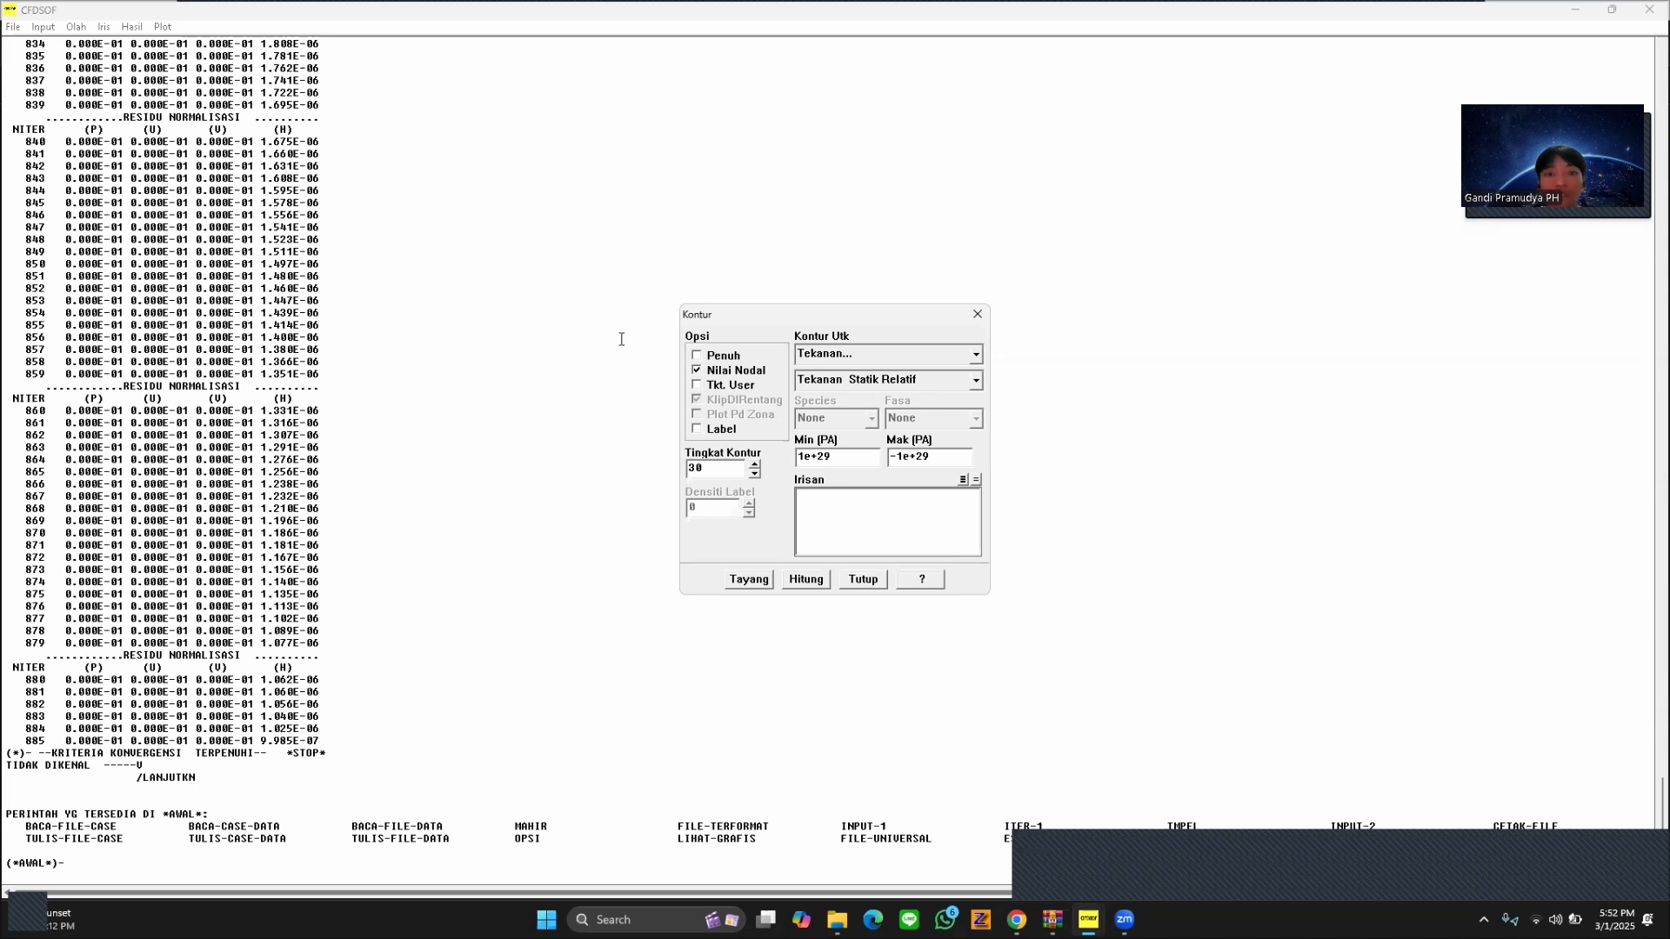
click(708, 356)
click(835, 358)
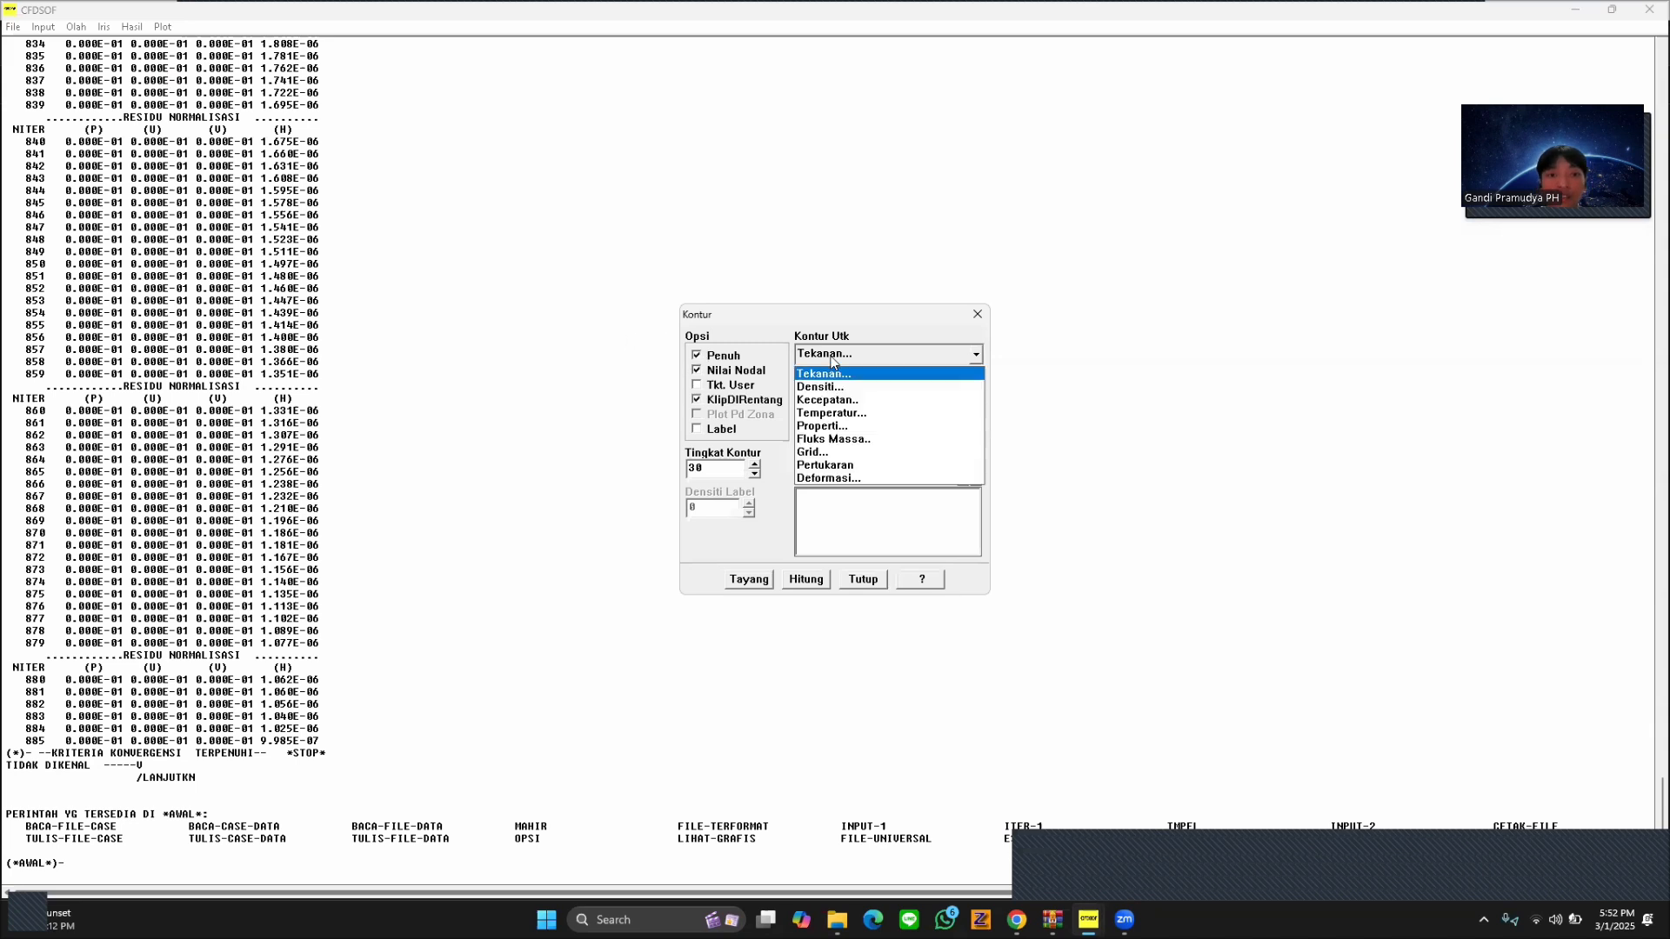
click(837, 414)
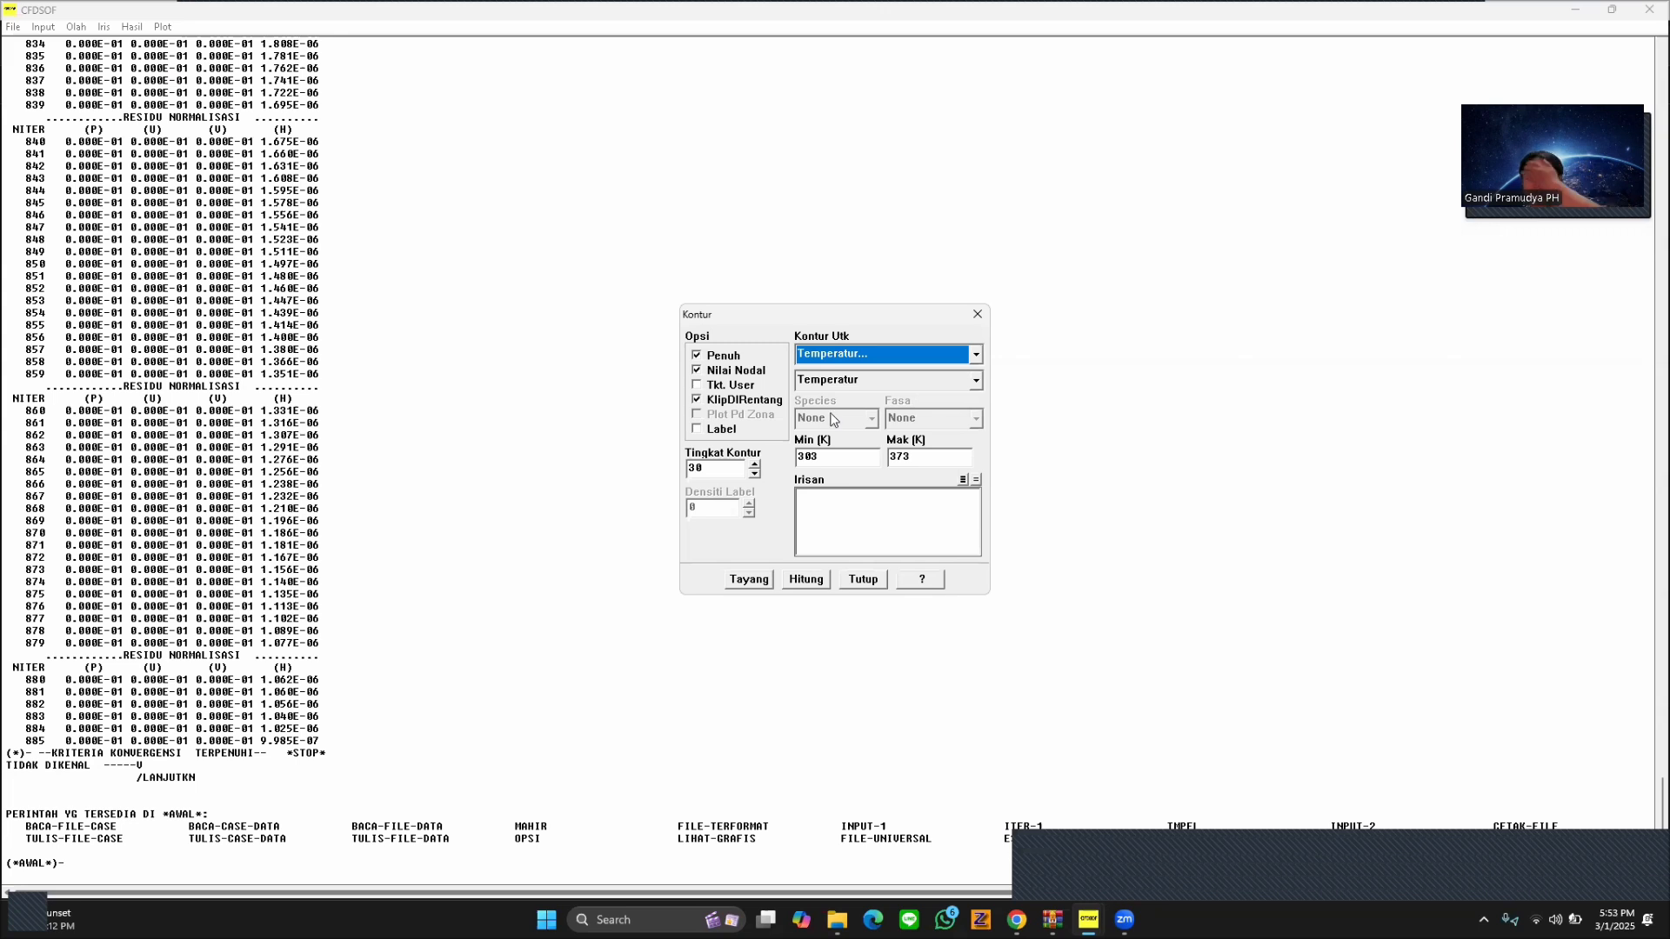
click(766, 580)
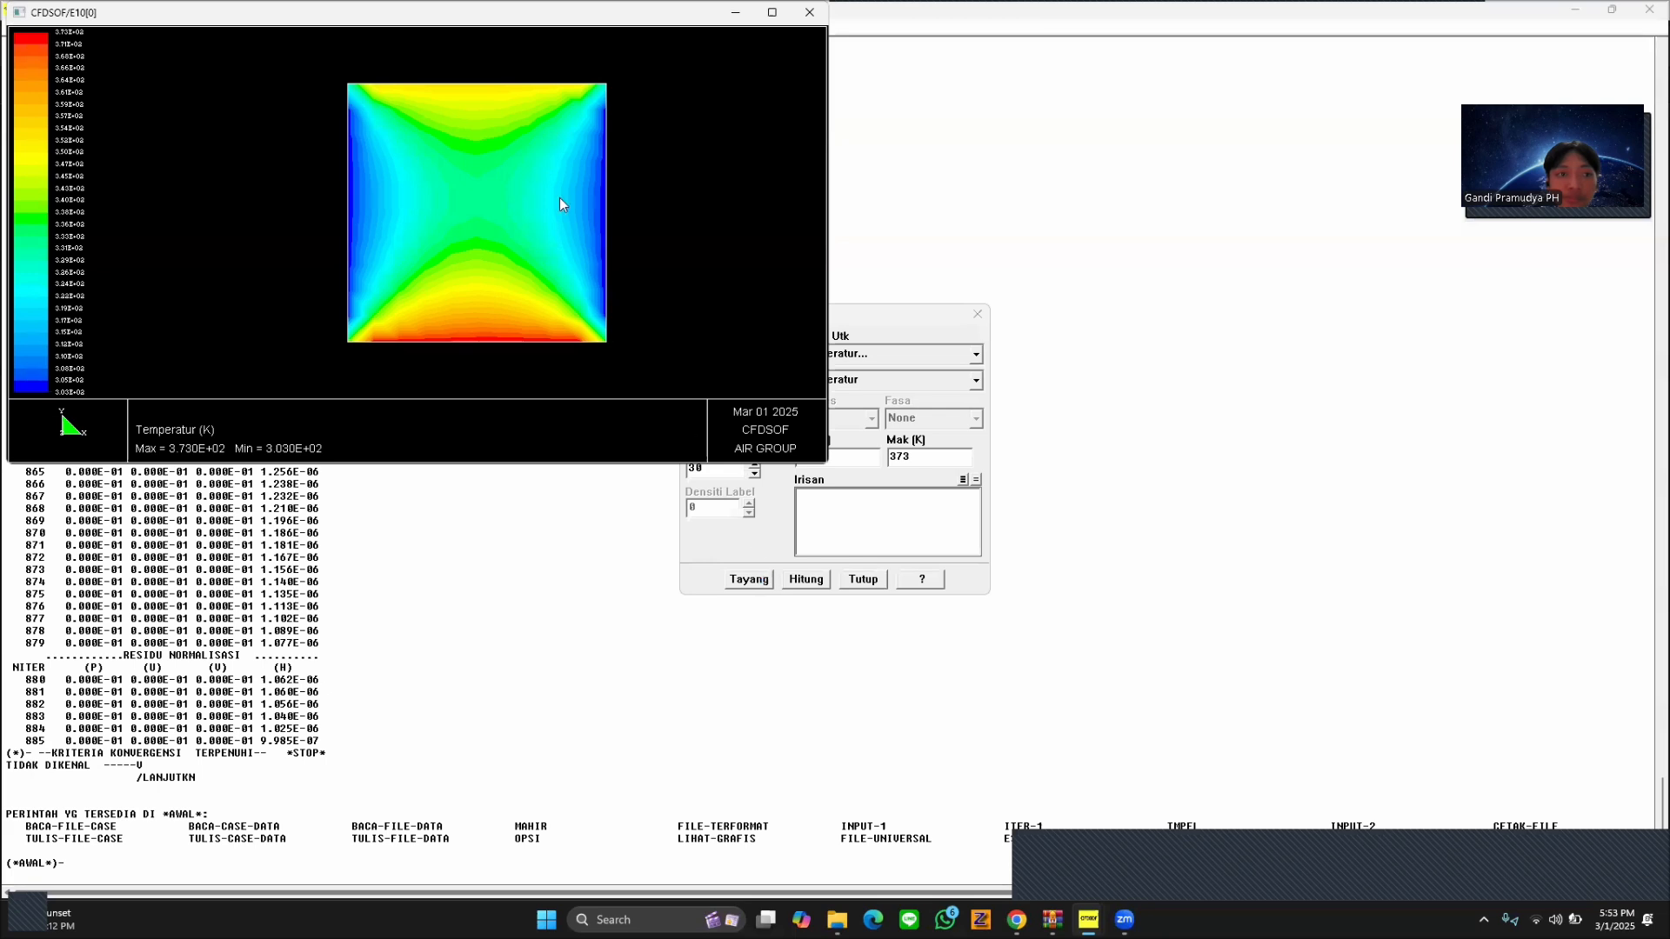
click(772, 13)
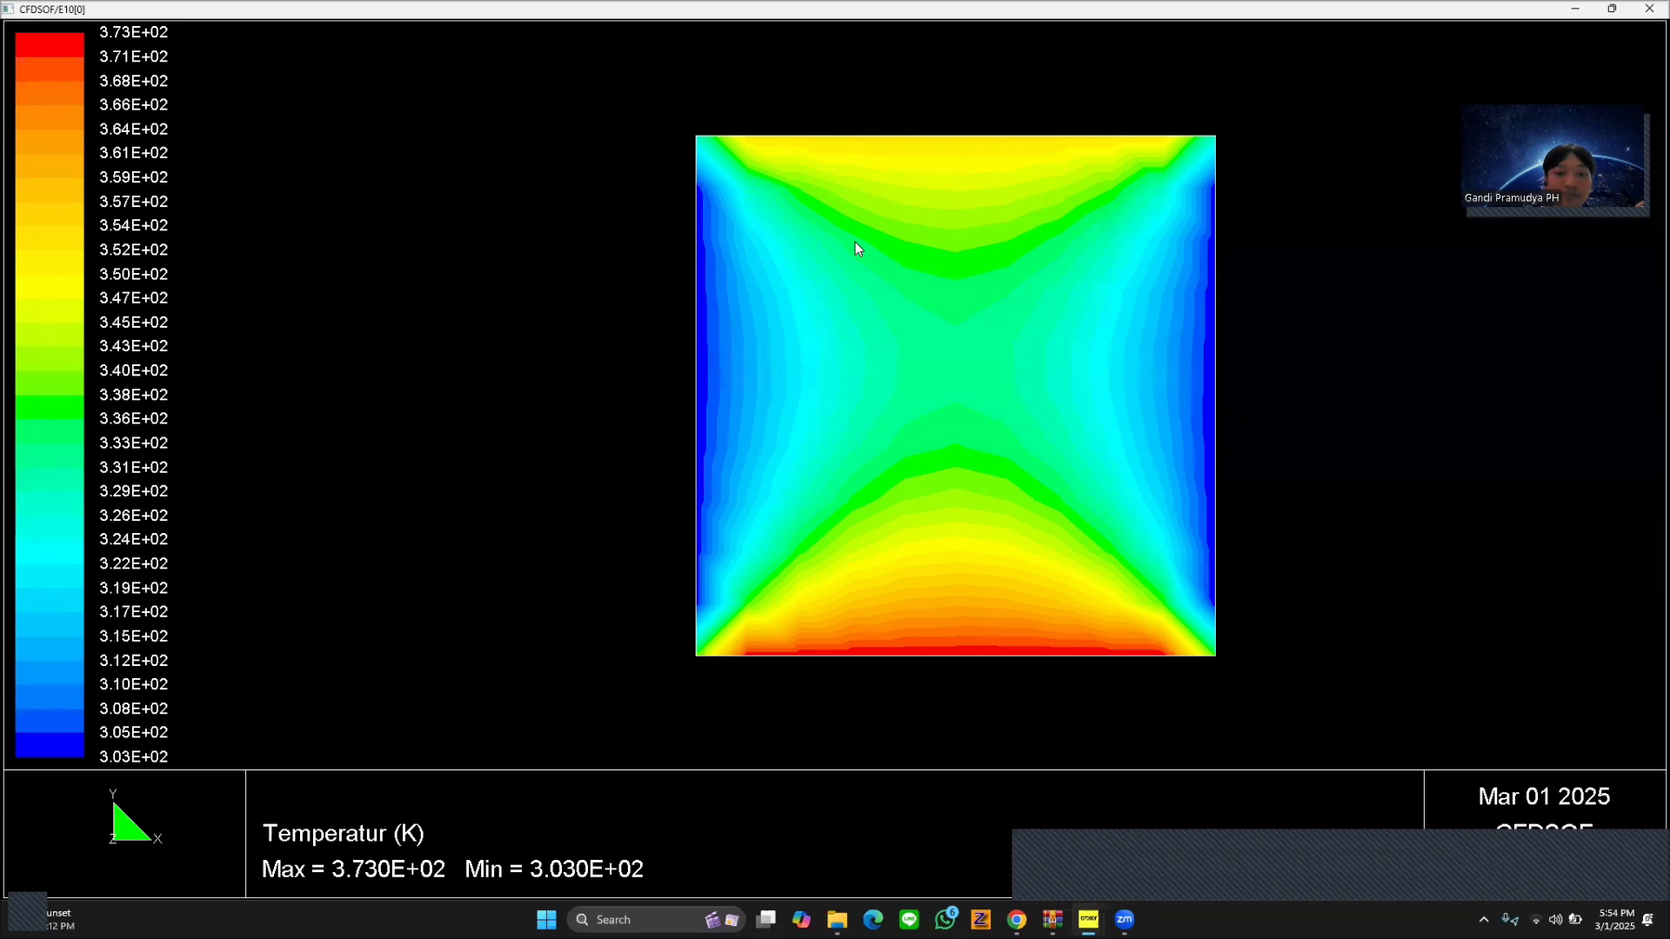
click(1649, 9)
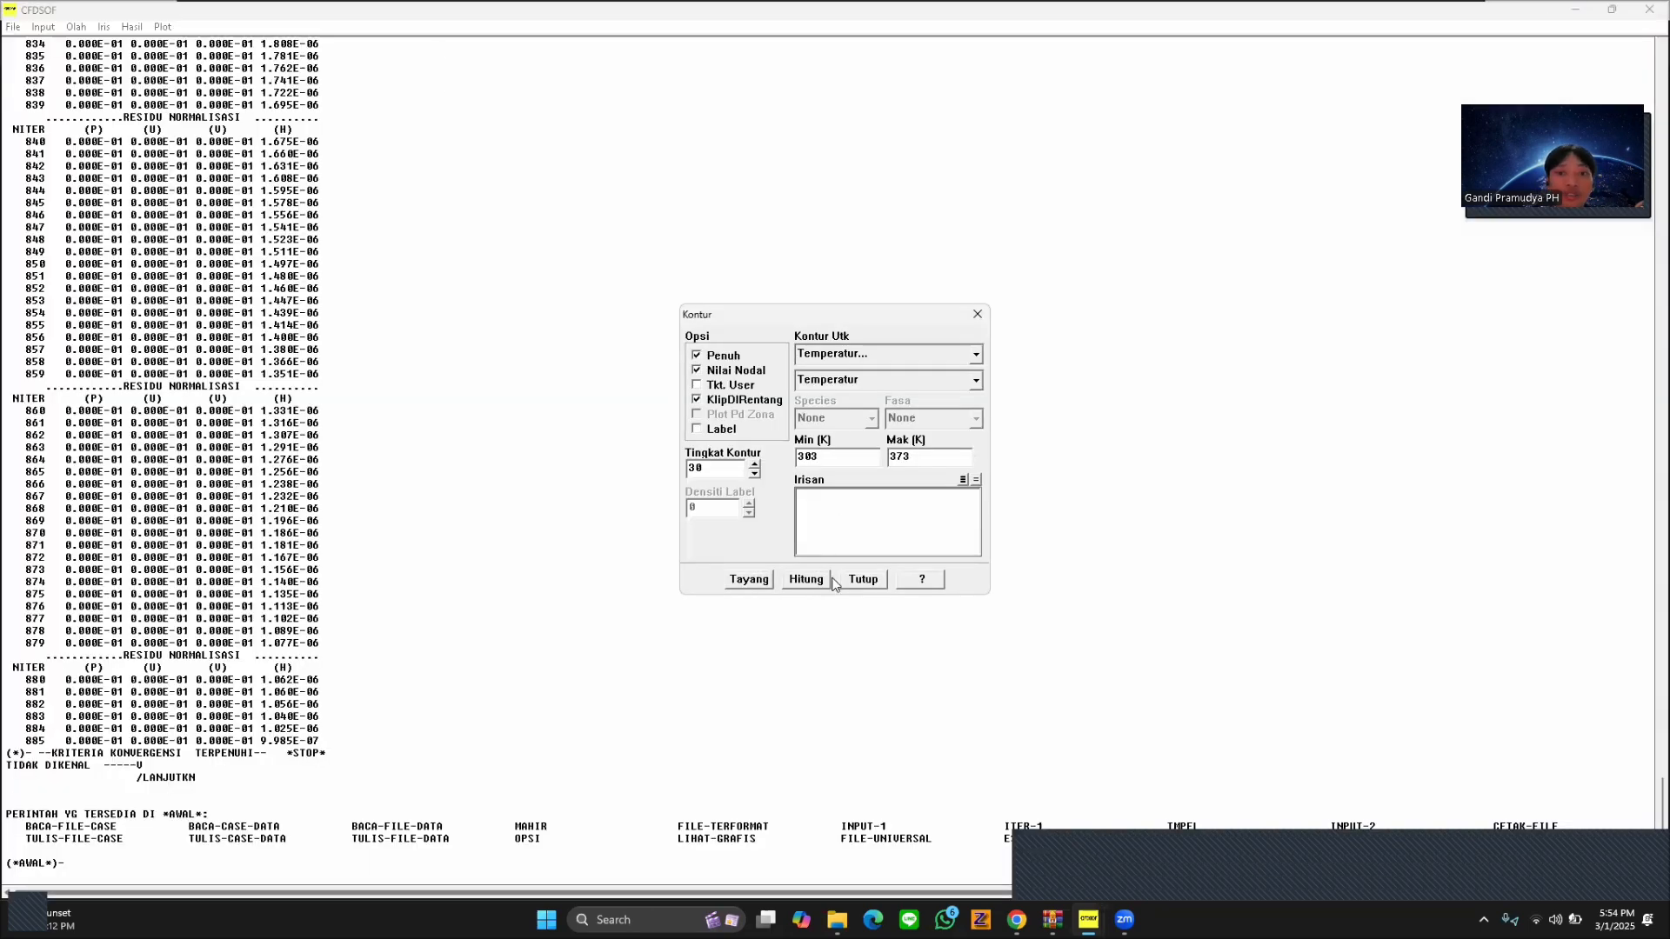
click(861, 580)
click(131, 27)
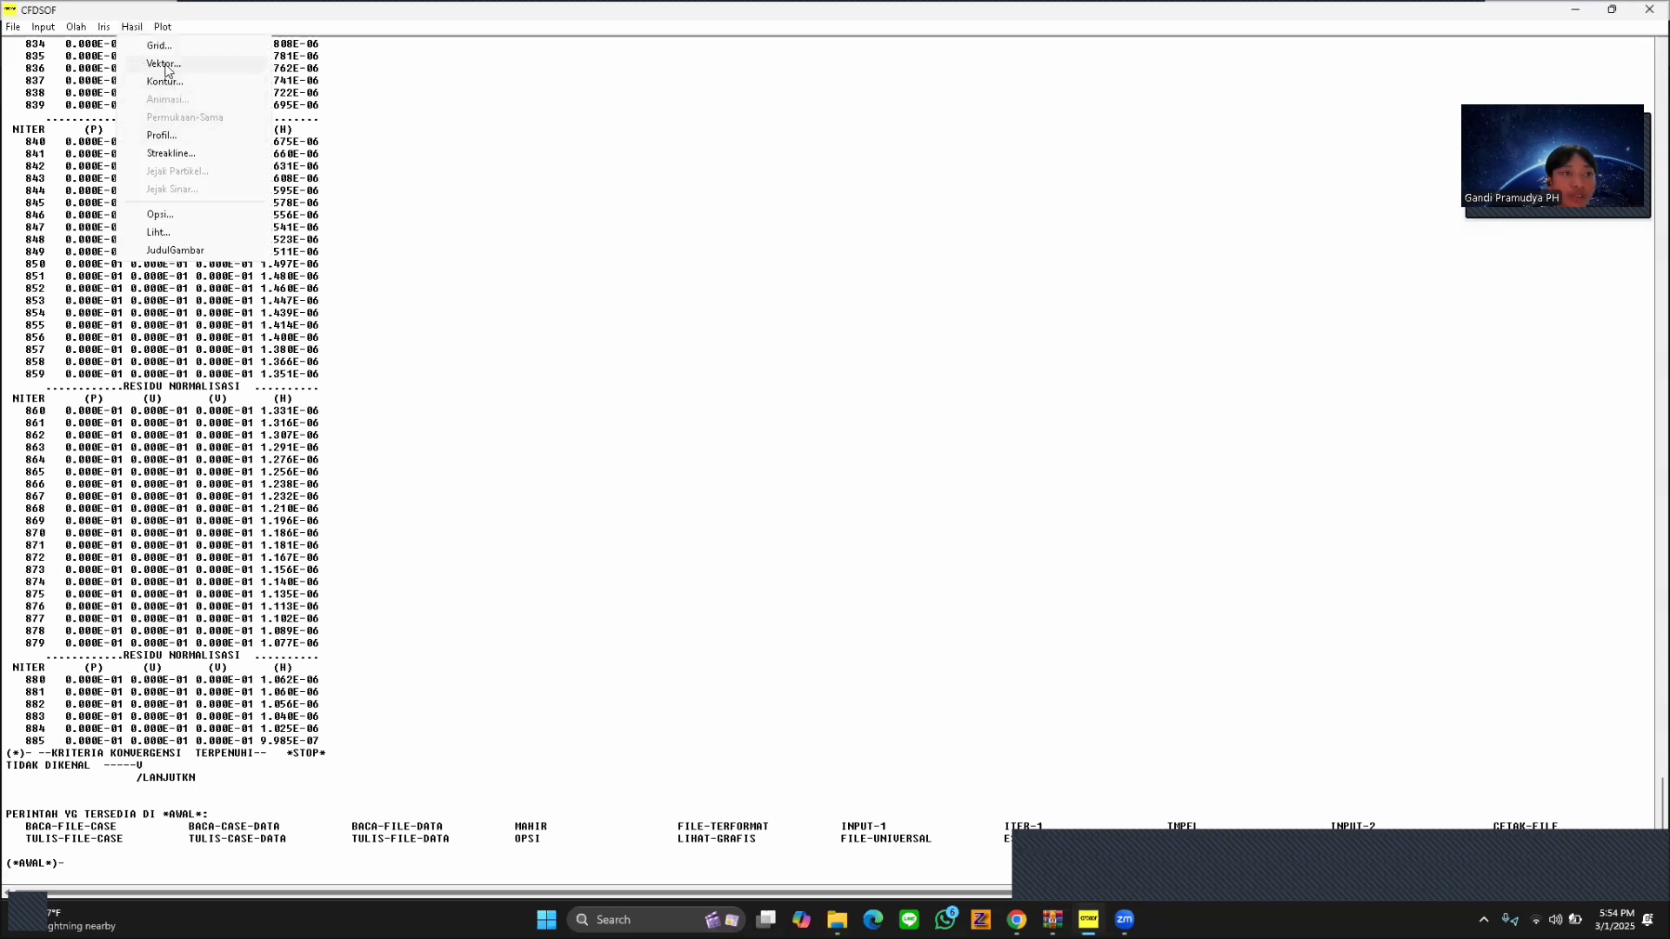
click(162, 64)
click(982, 314)
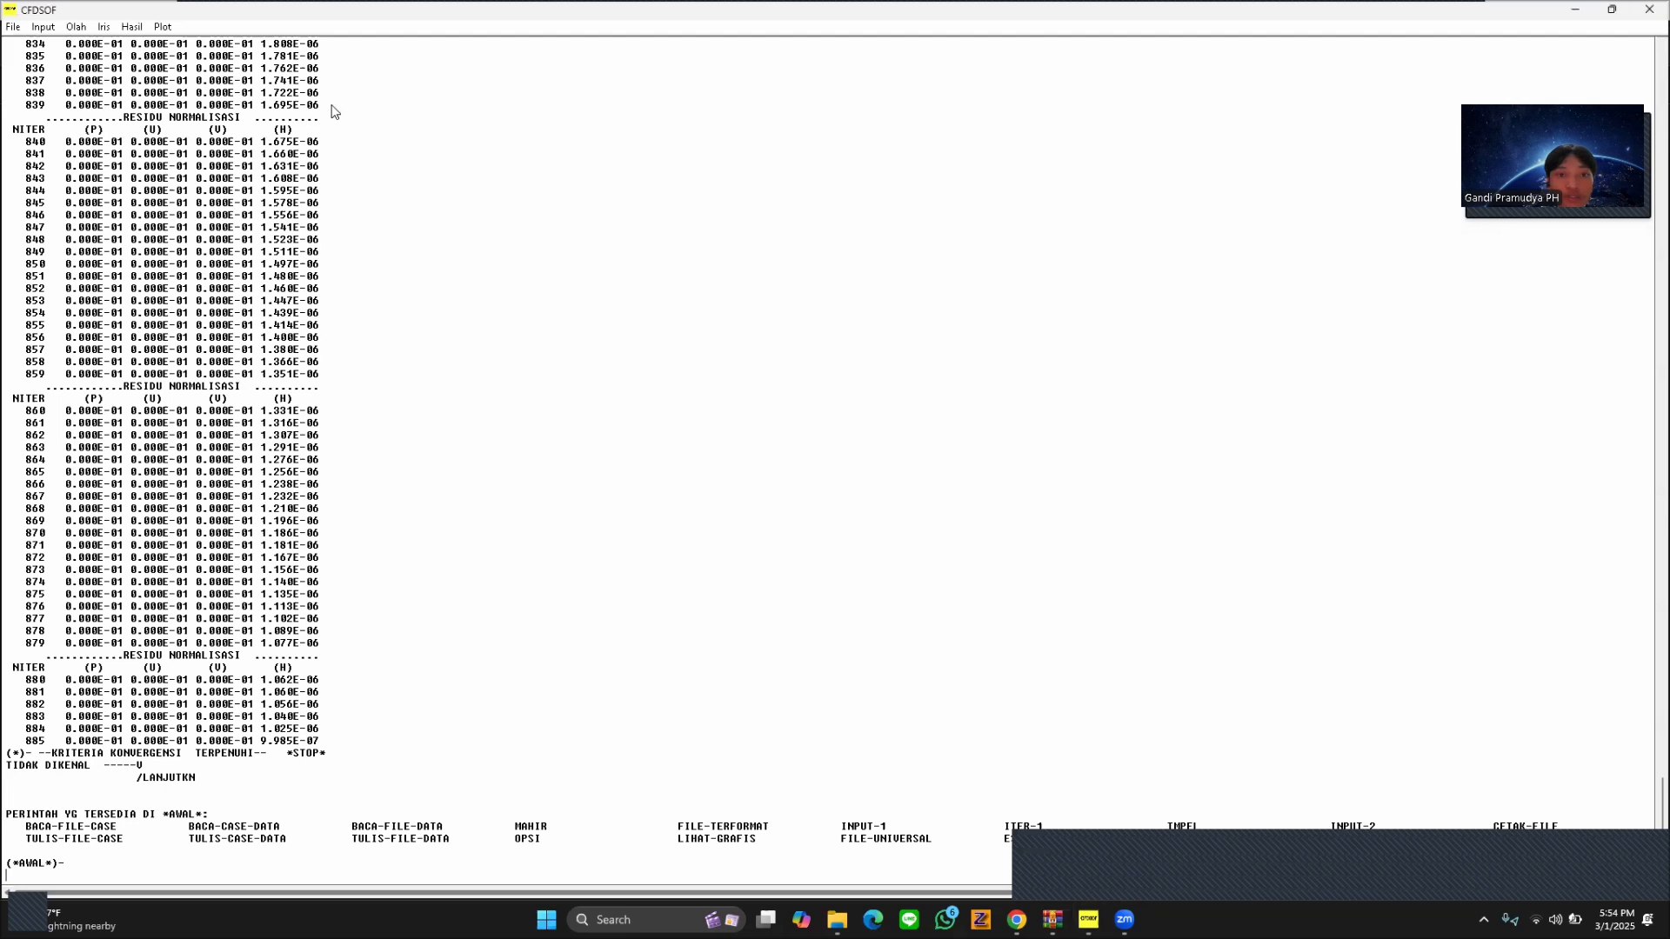
Set the XY results plot's sweep line to direction J at position 2, plot static pressure along it and close the graph.
click(144, 27)
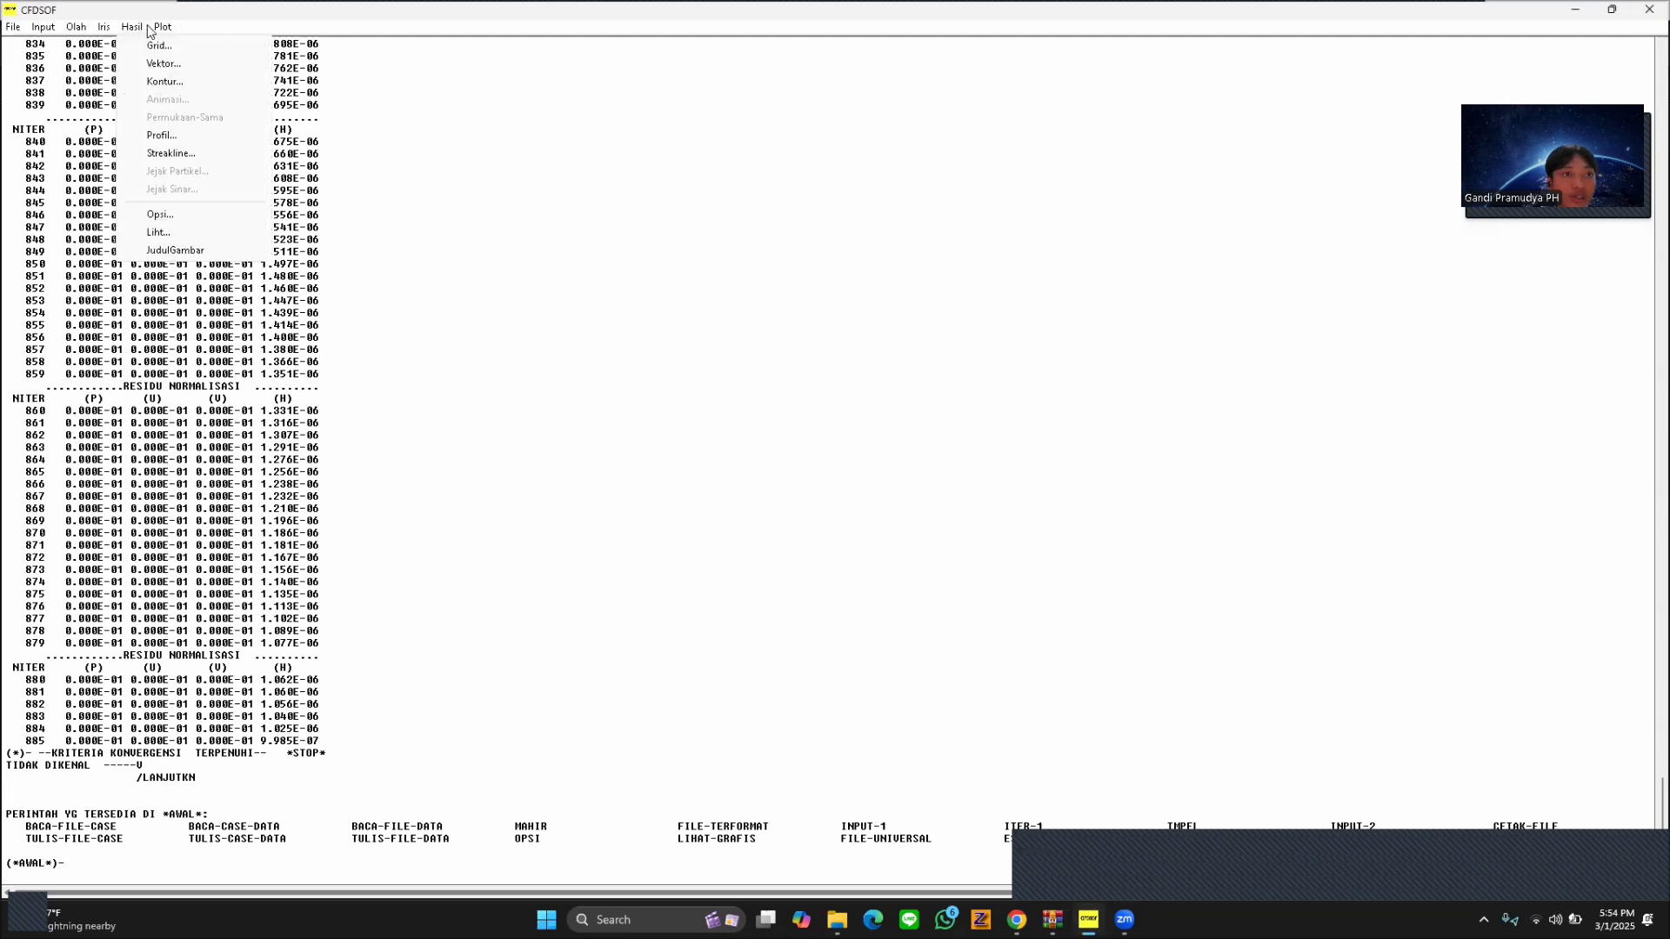
click(174, 41)
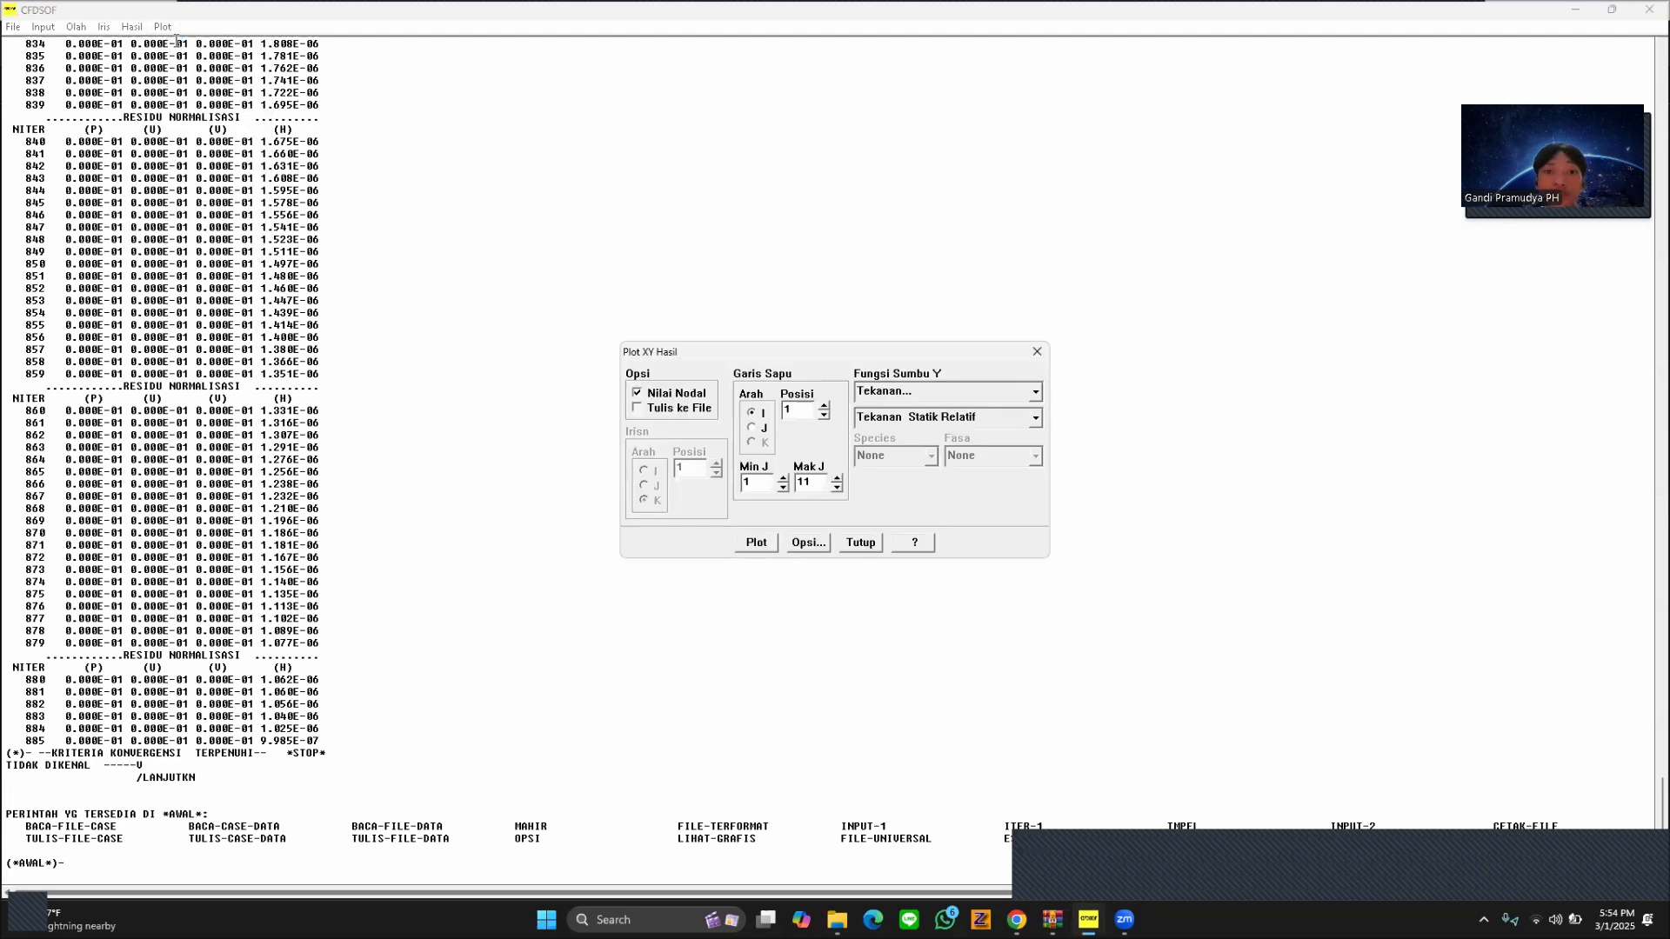
click(760, 429)
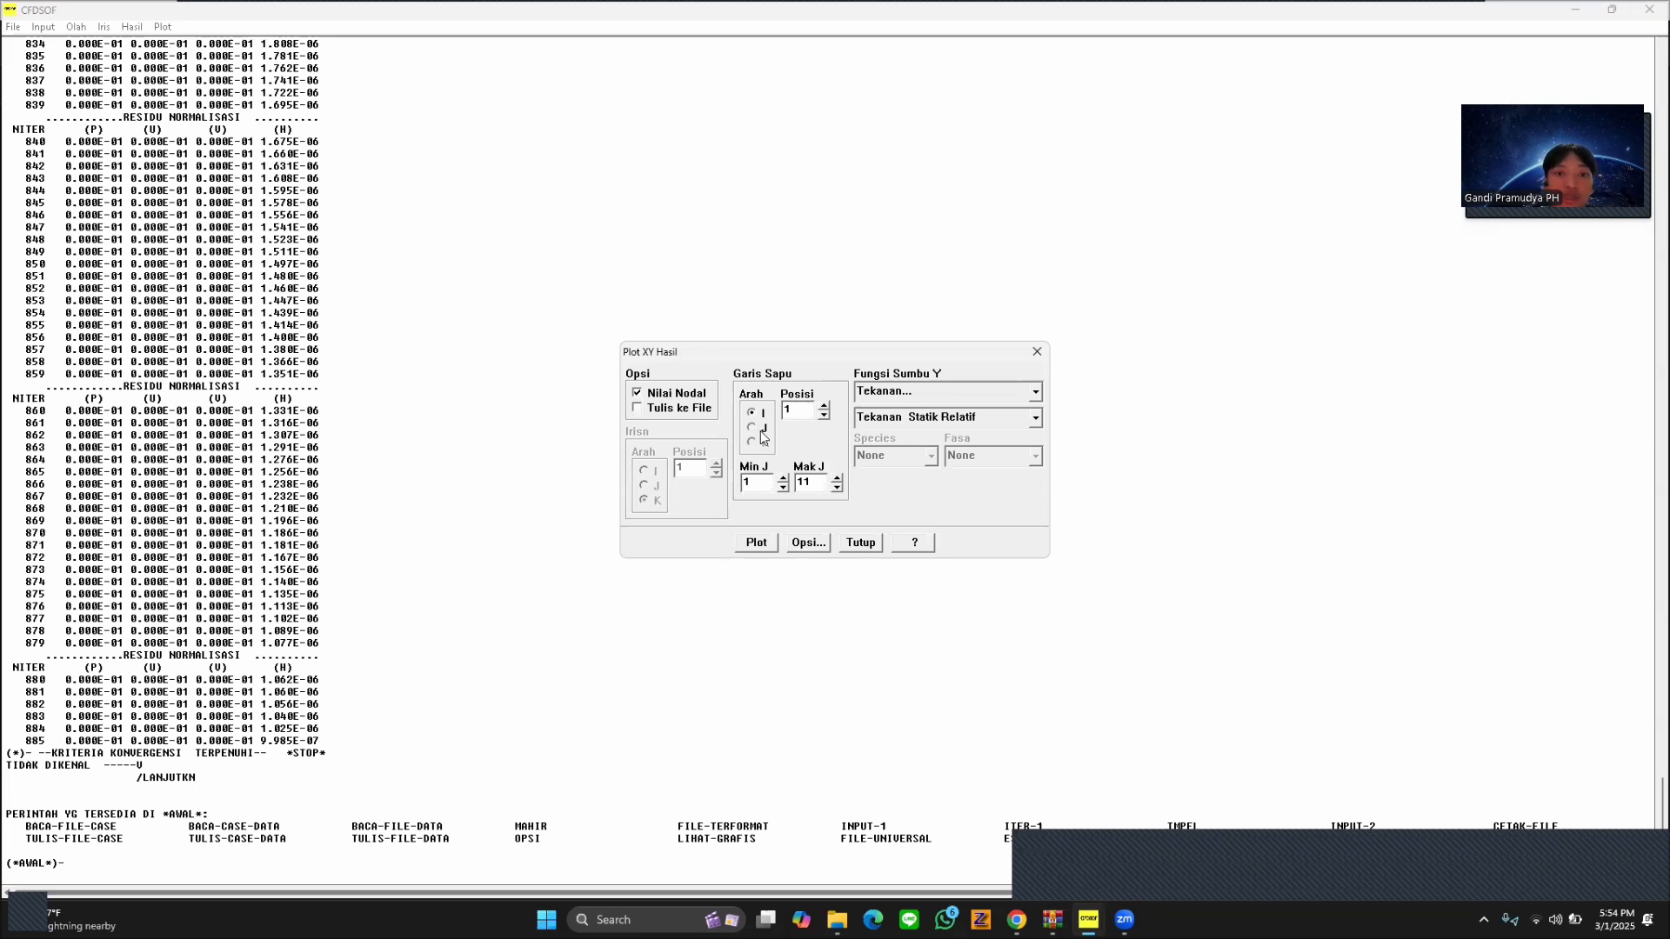
double_click(779, 409)
text(2)
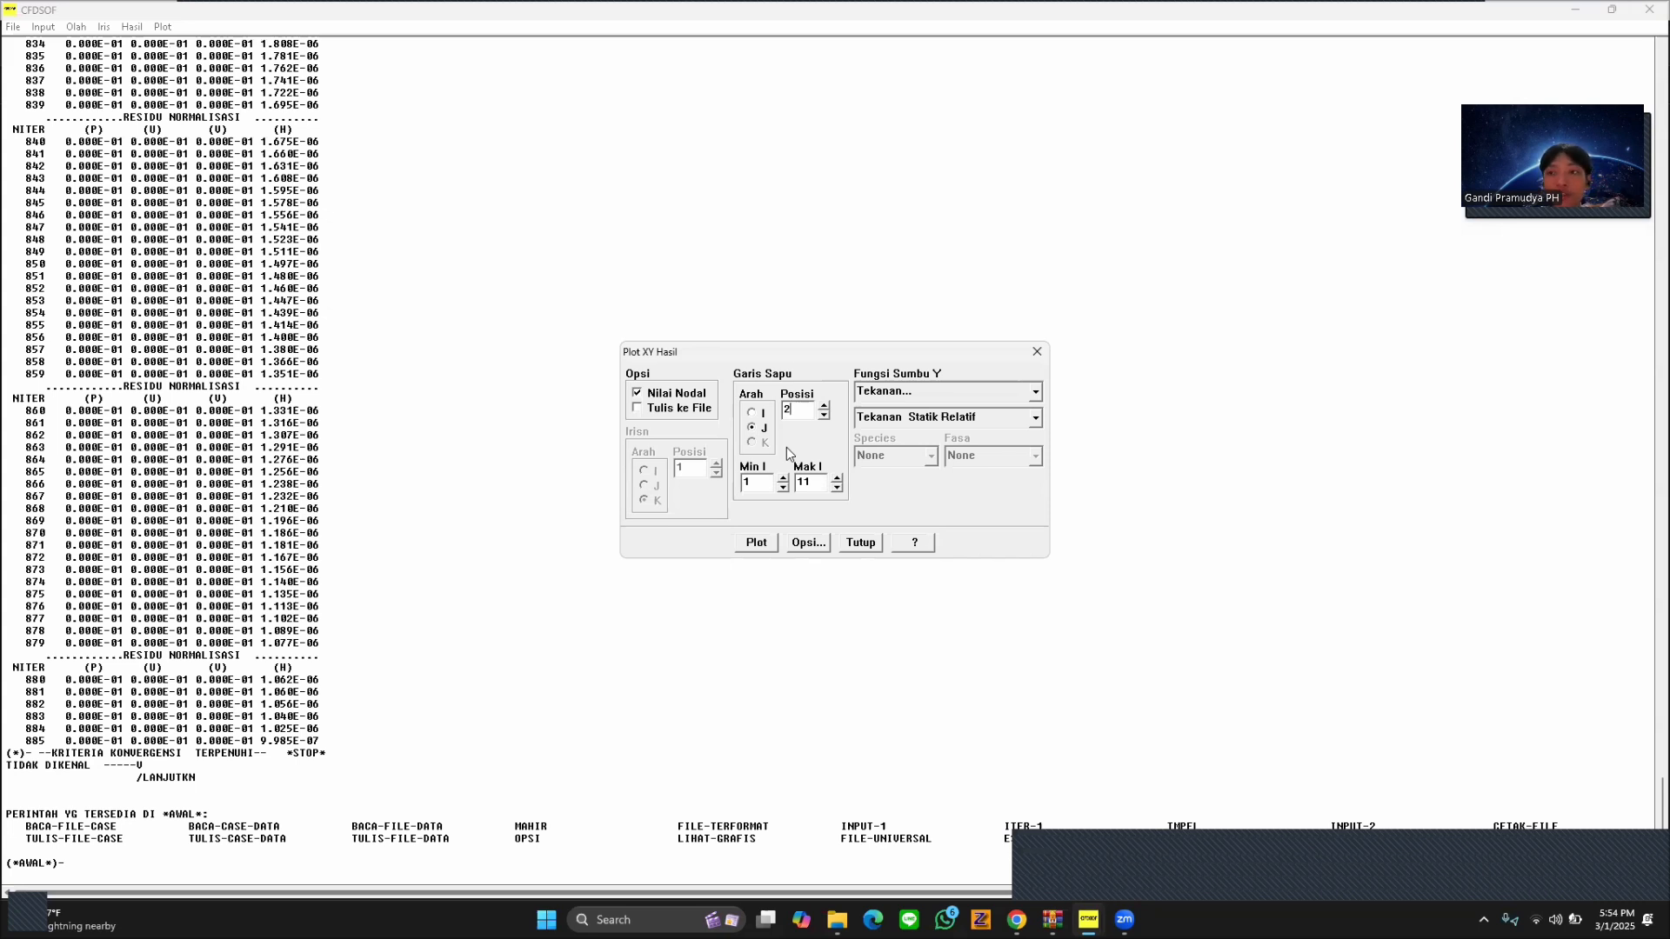
click(754, 543)
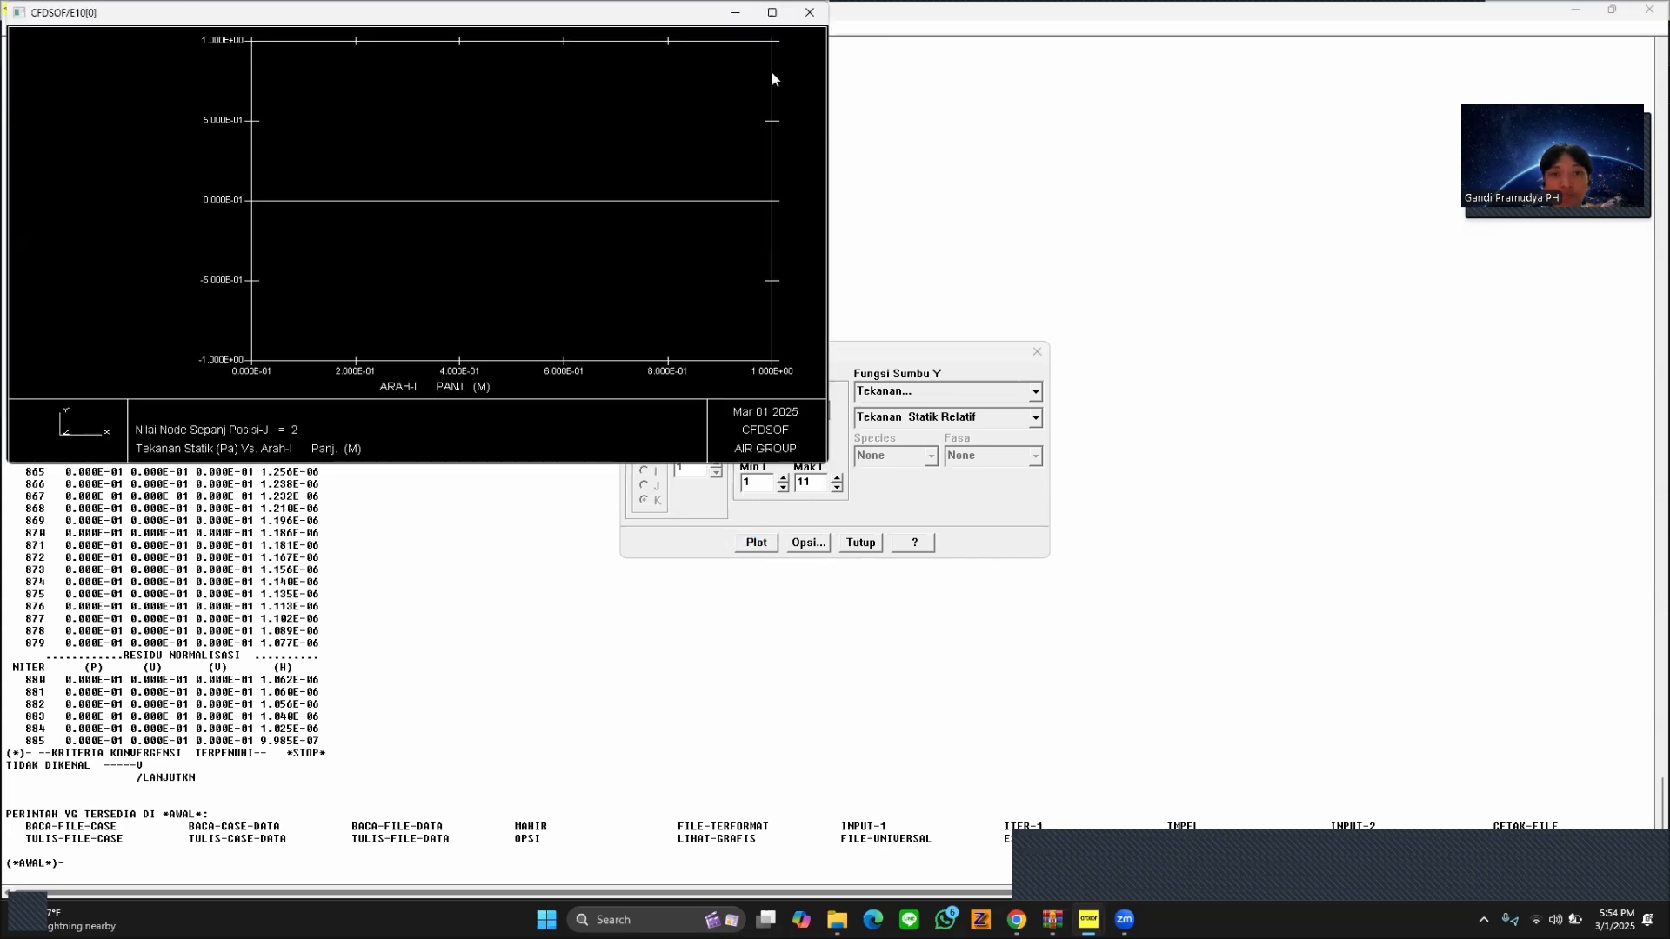
click(809, 12)
Change the Y-axis function to Temperatur and plot it along the sweep line.
click(940, 393)
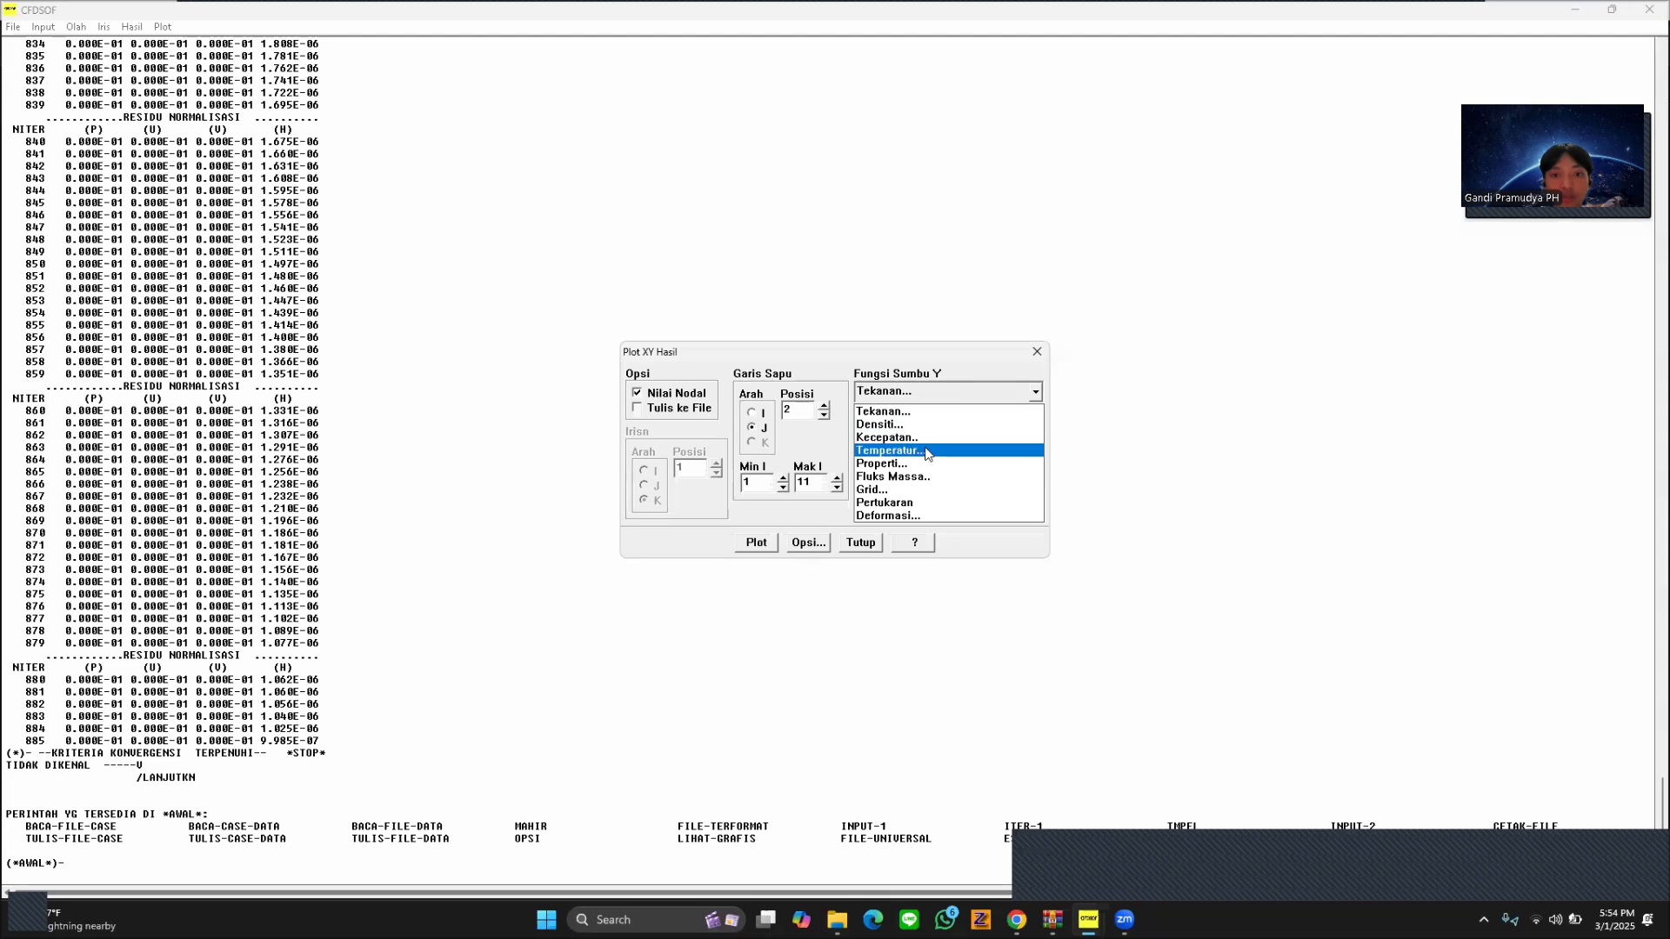
click(929, 451)
click(759, 542)
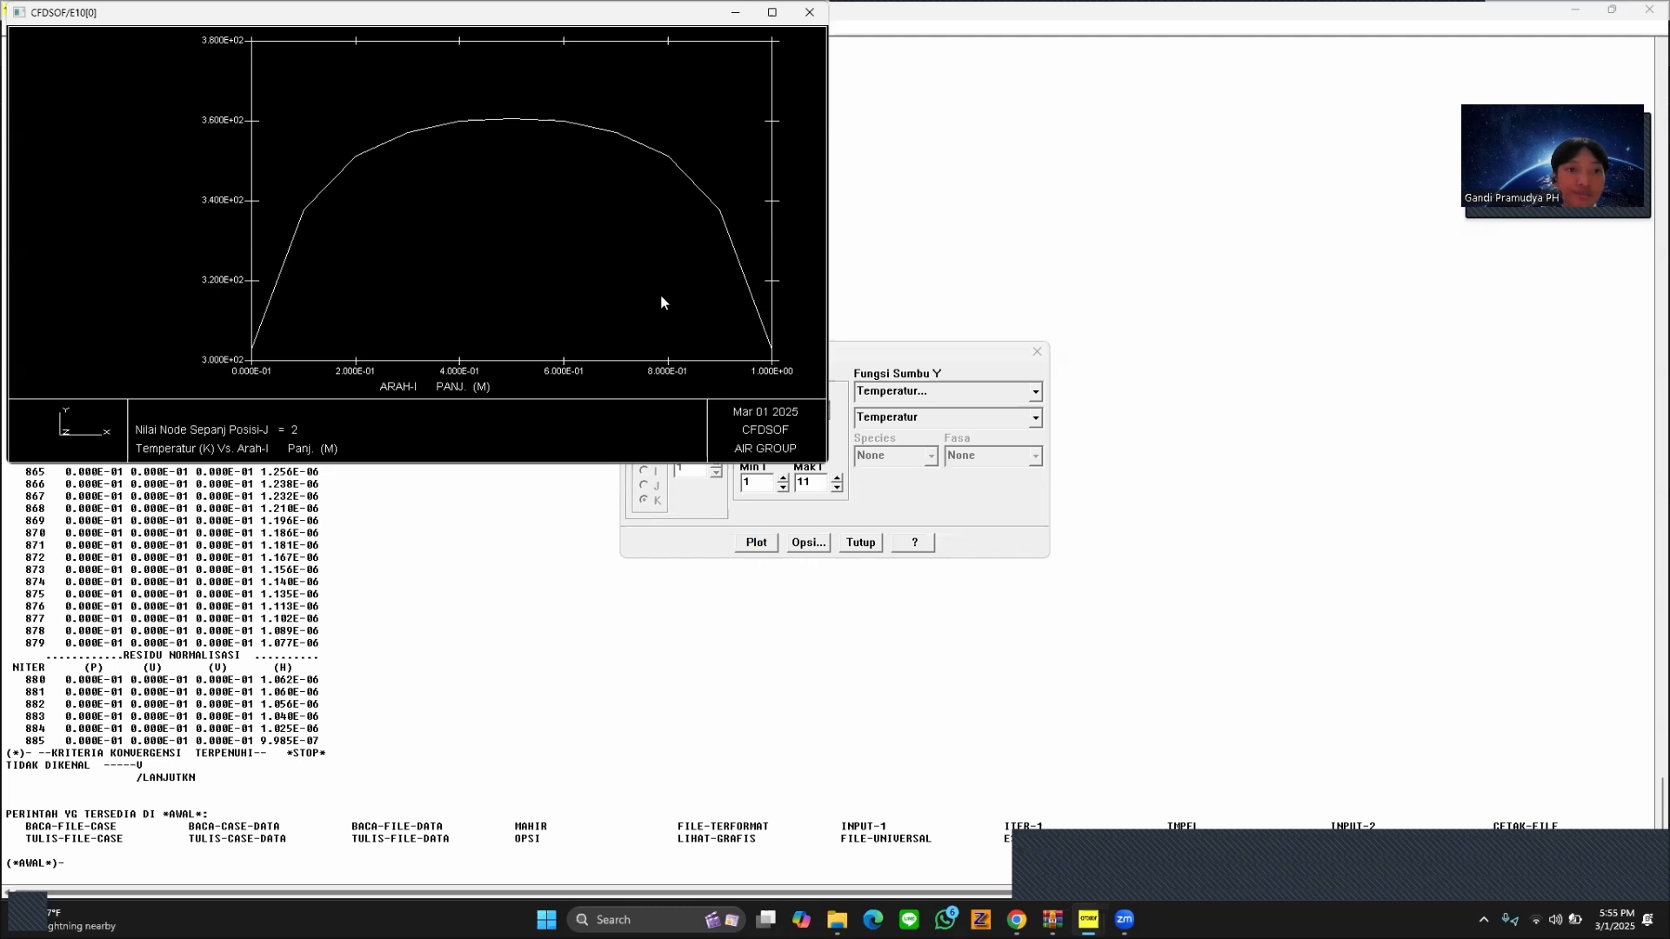
Replace the graph with the temperature profile along J position 3, and arrange the plot settings beside the enlarged graph.
click(809, 12)
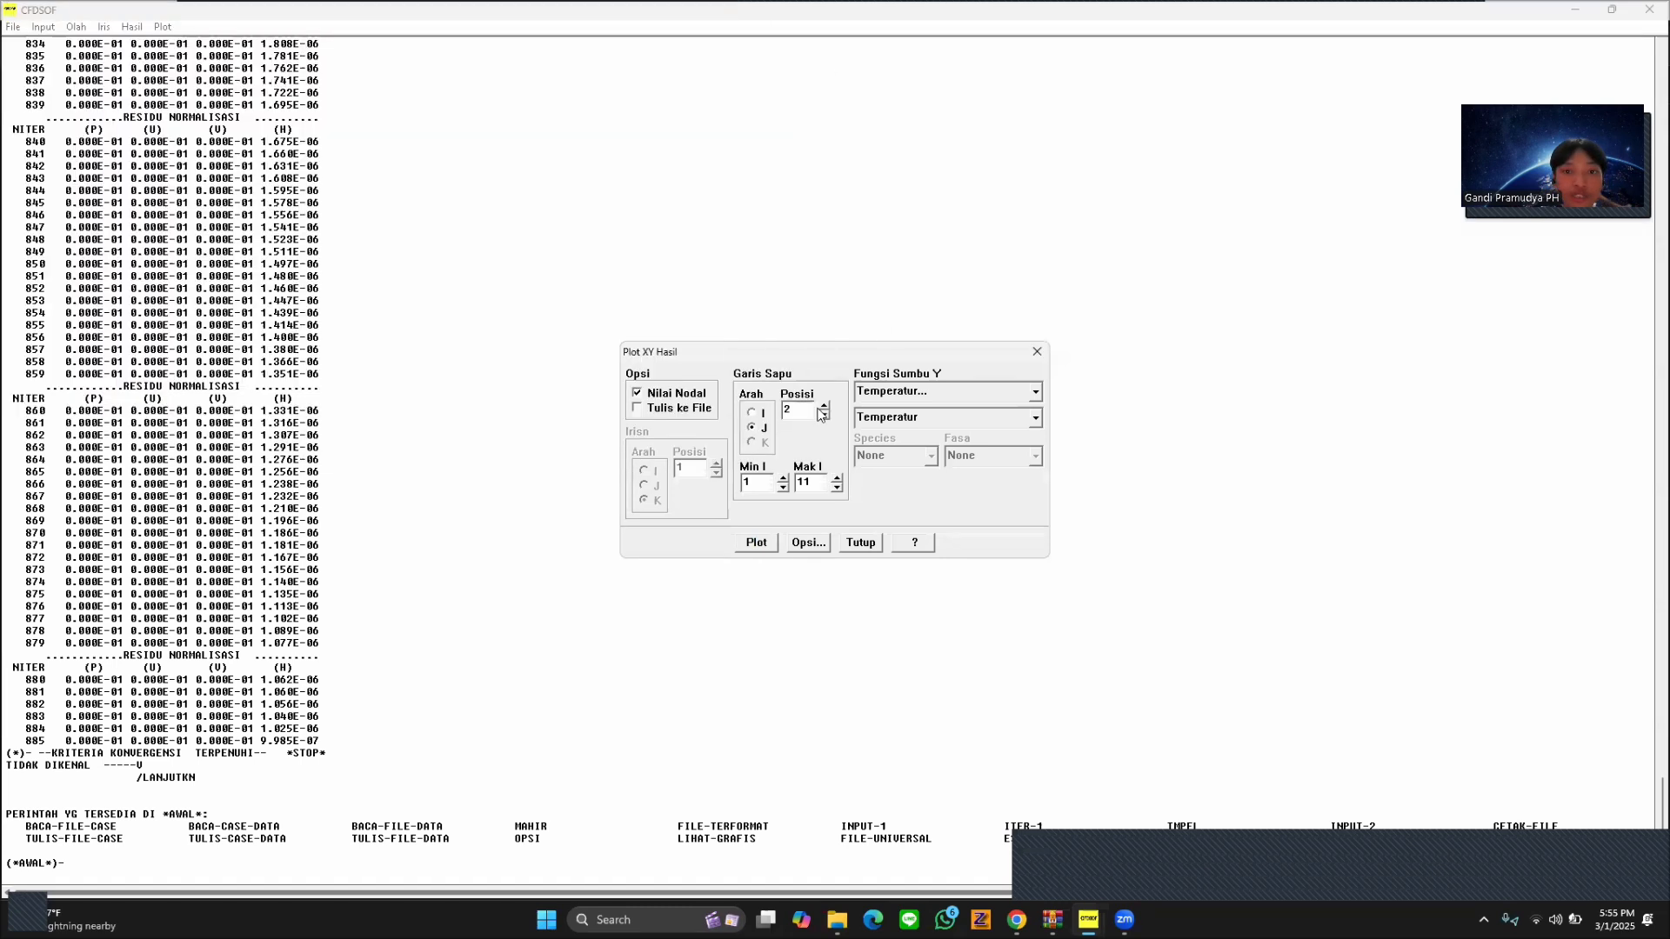
click(824, 405)
click(764, 548)
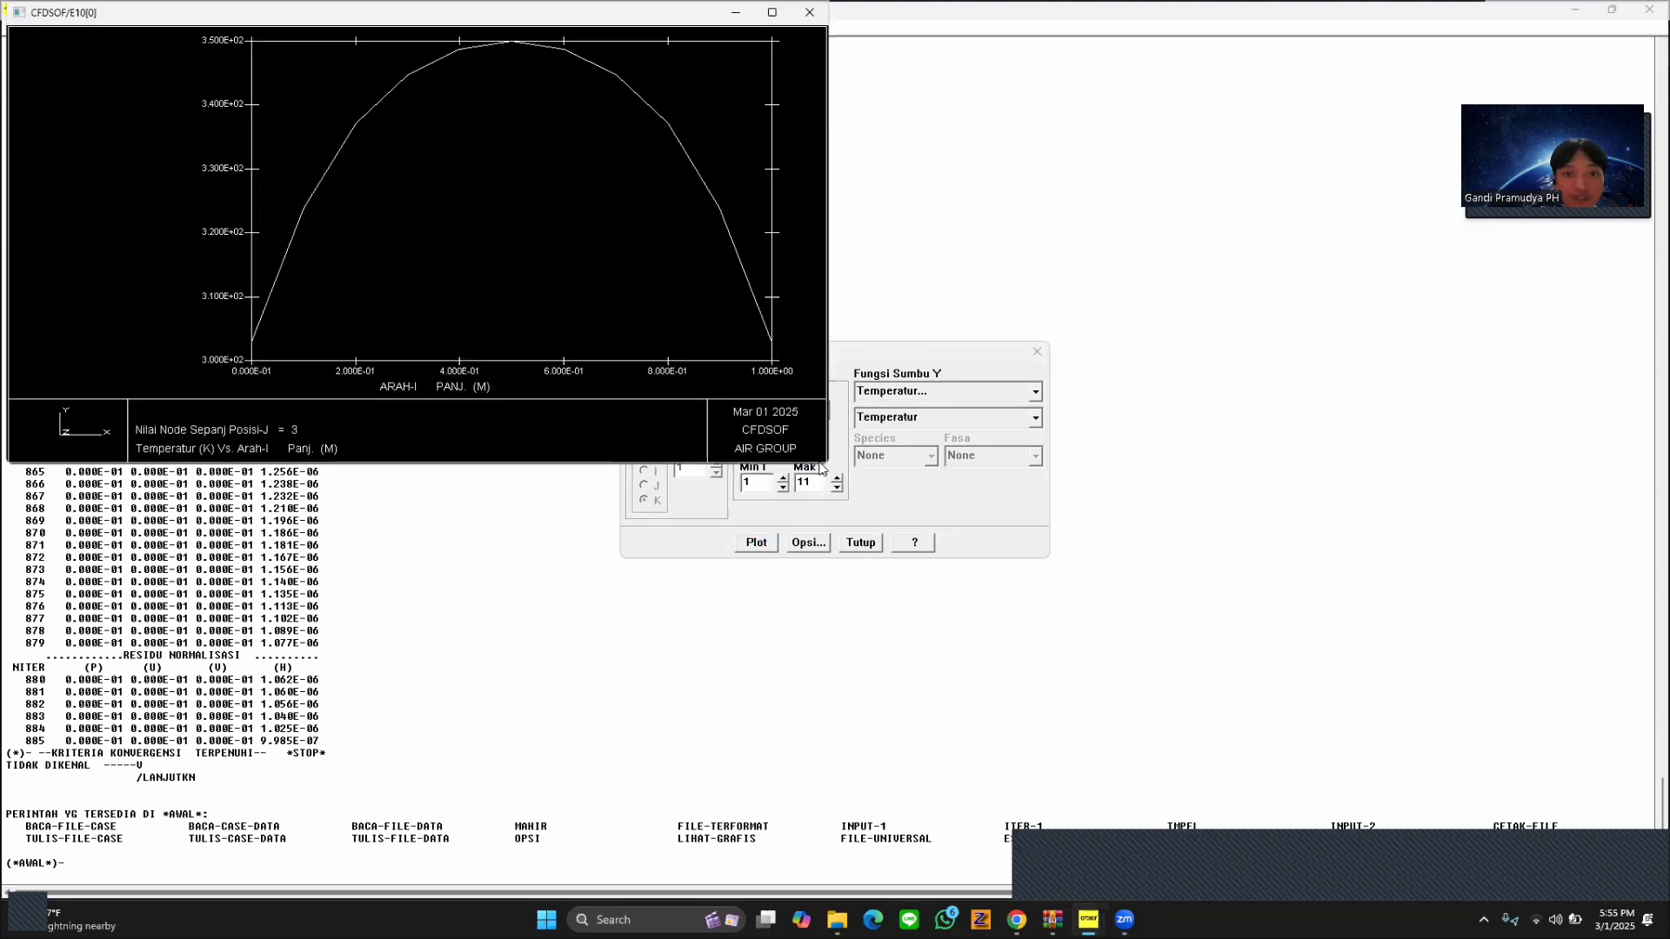
drag(896, 351, 1380, 274)
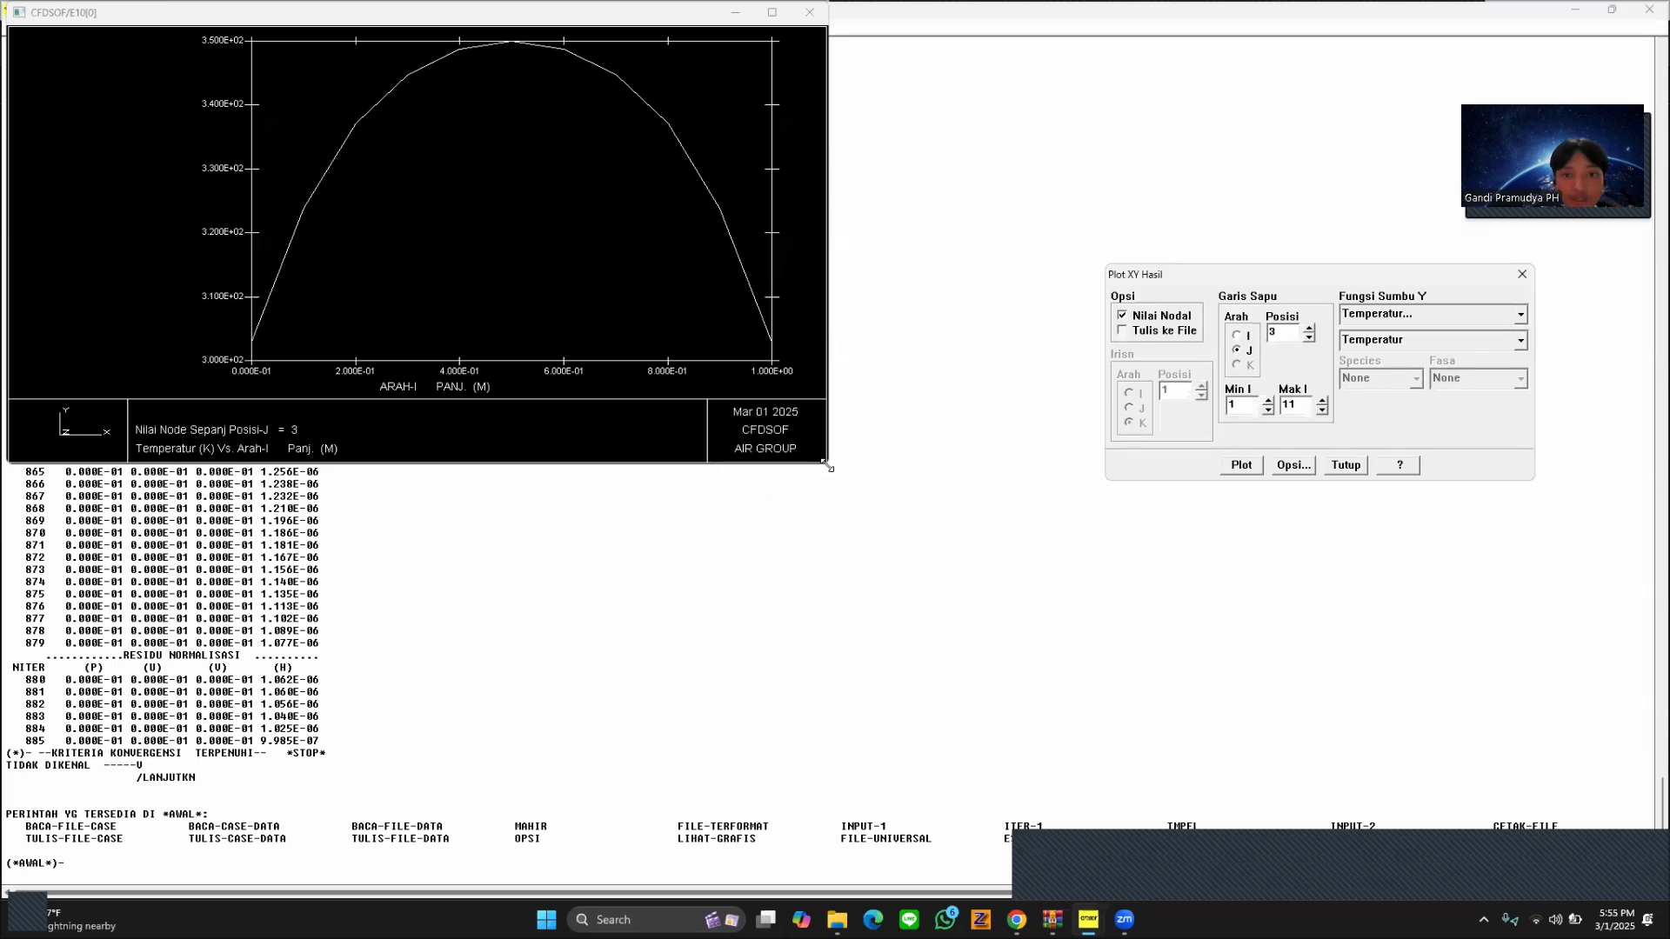
drag(828, 467, 1080, 741)
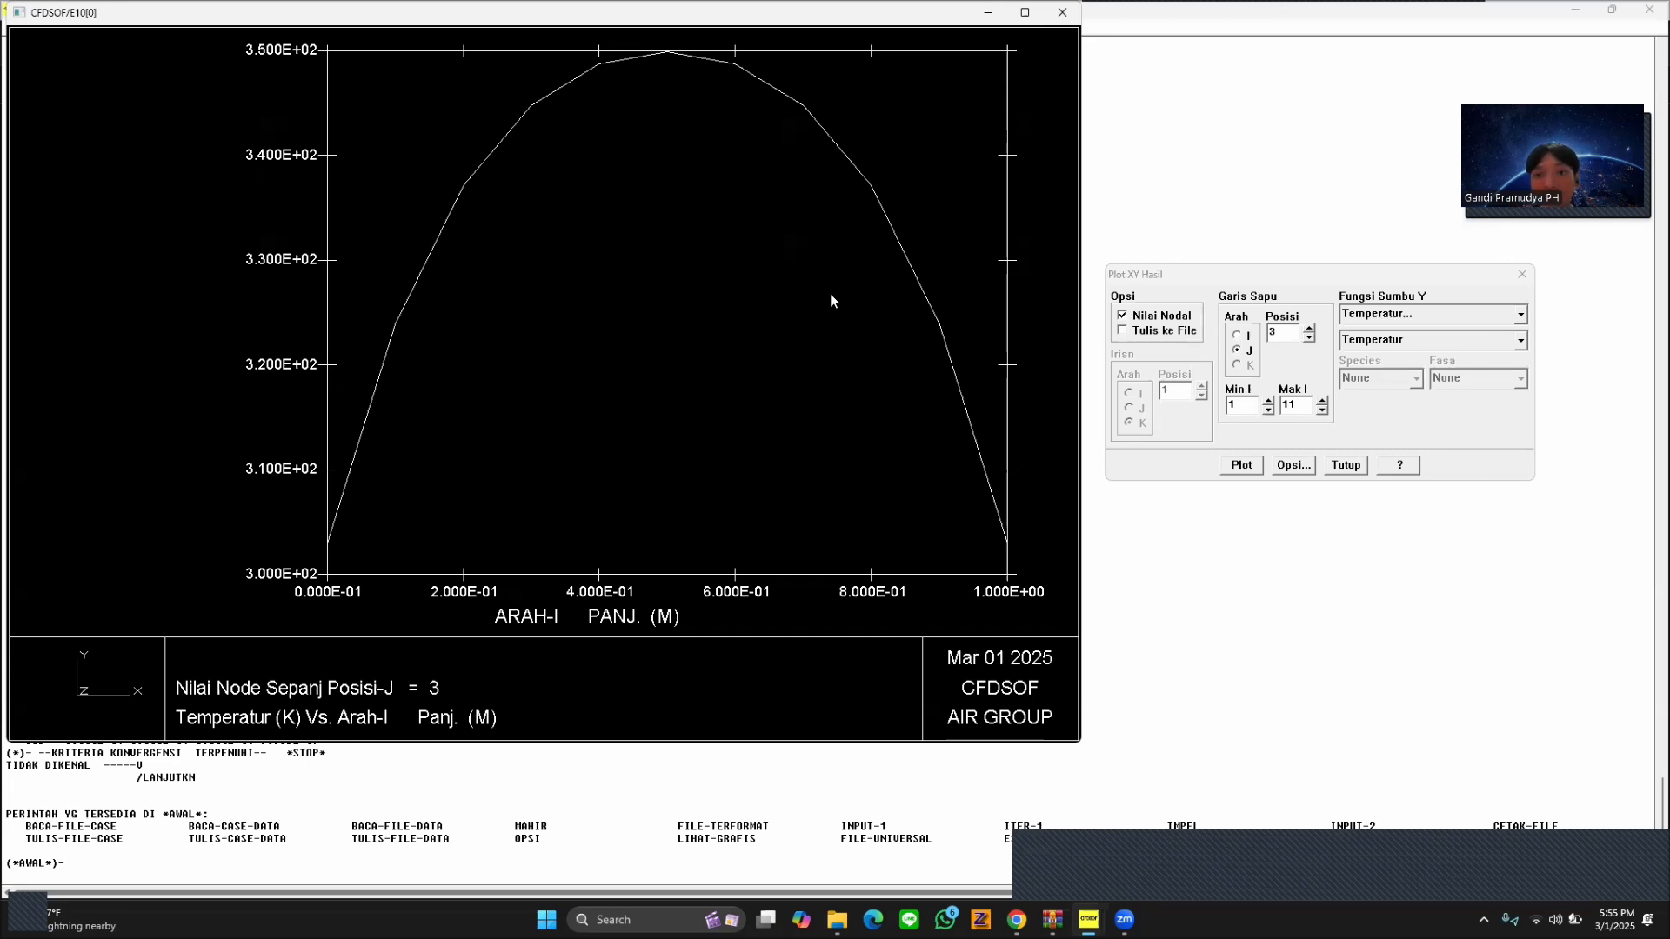
Plot the temperature profiles along the J-direction sweep line at positions 4, 5 and 6 in turn.
click(1307, 338)
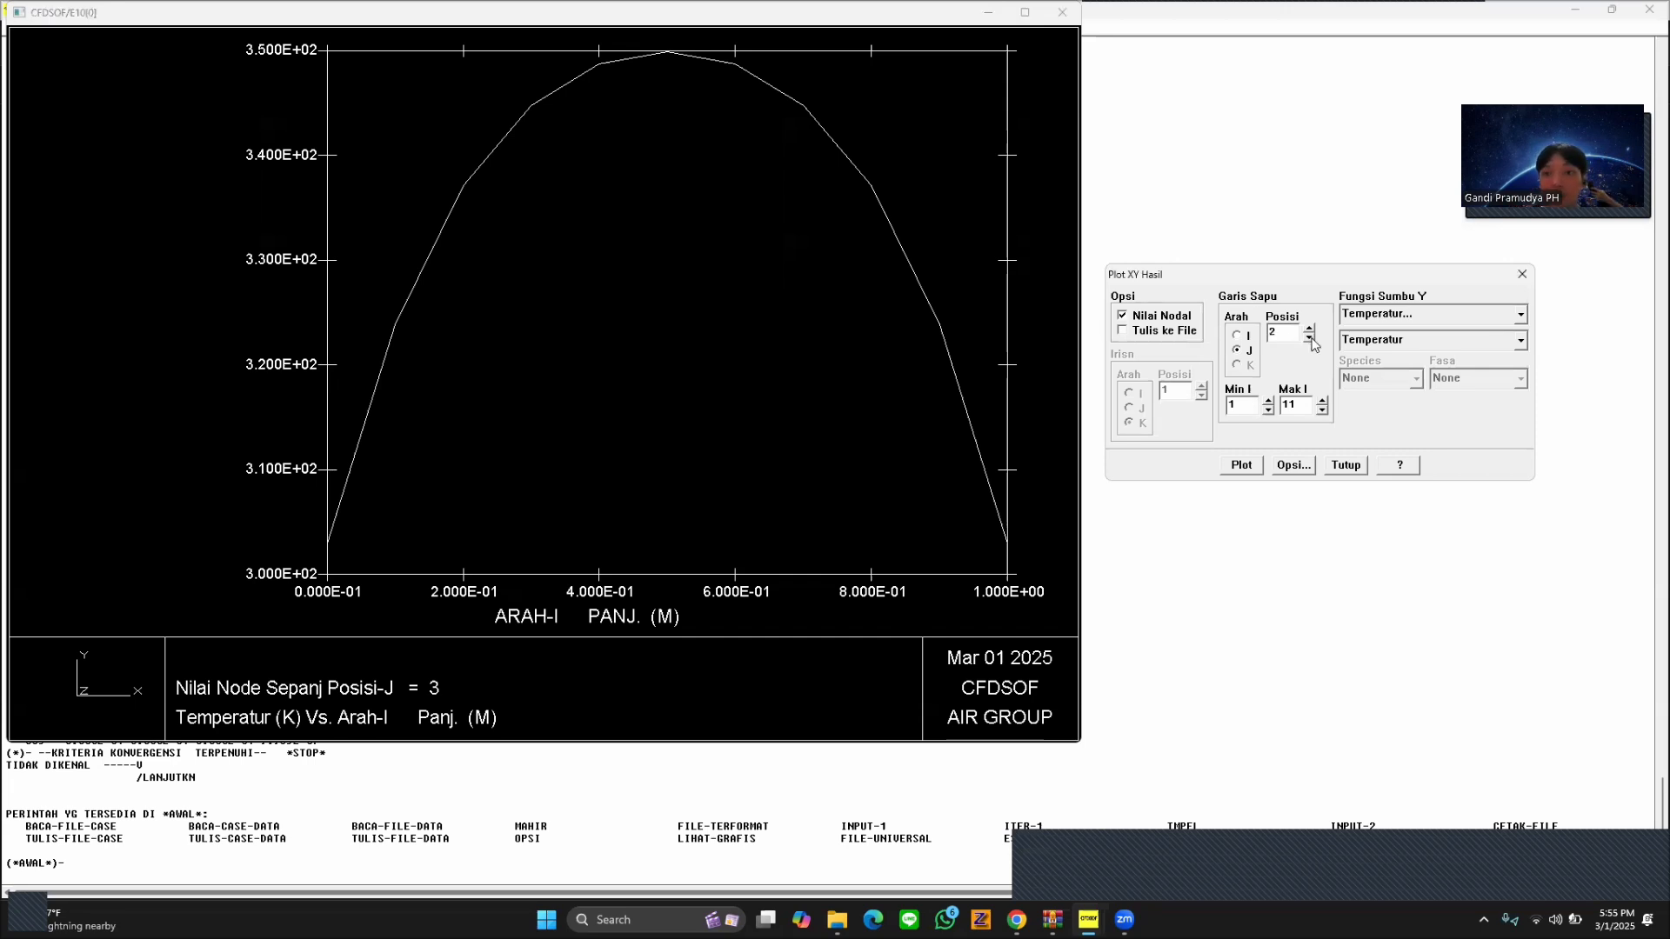
click(1309, 328)
click(1309, 328)
click(1242, 465)
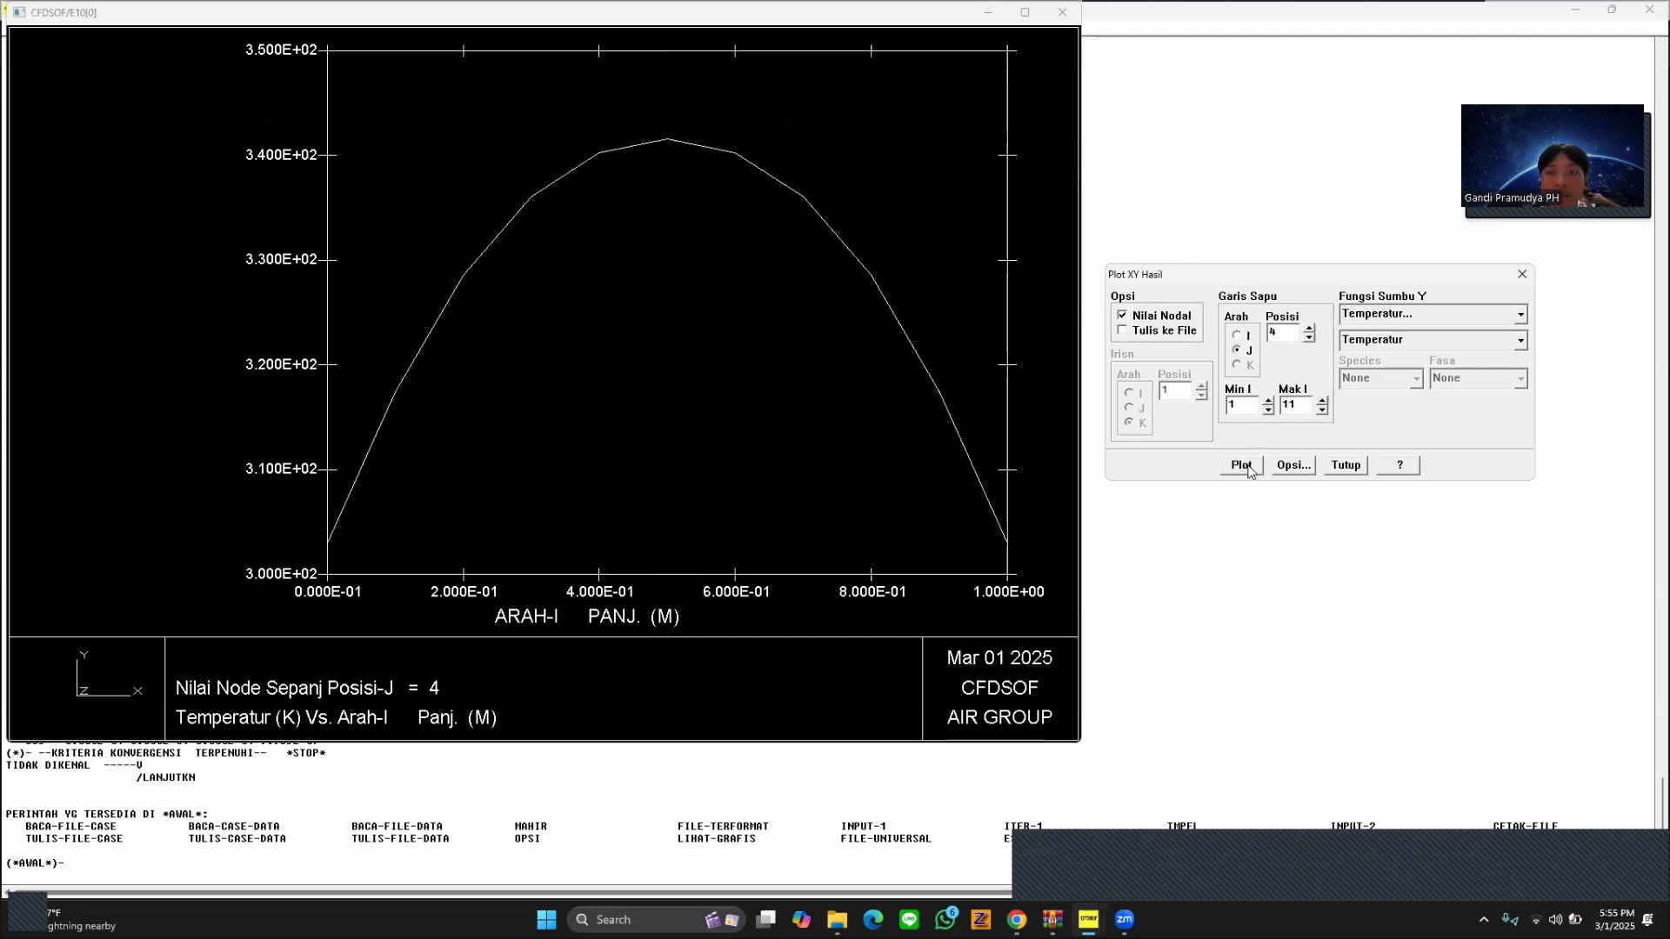
click(1309, 328)
click(1242, 465)
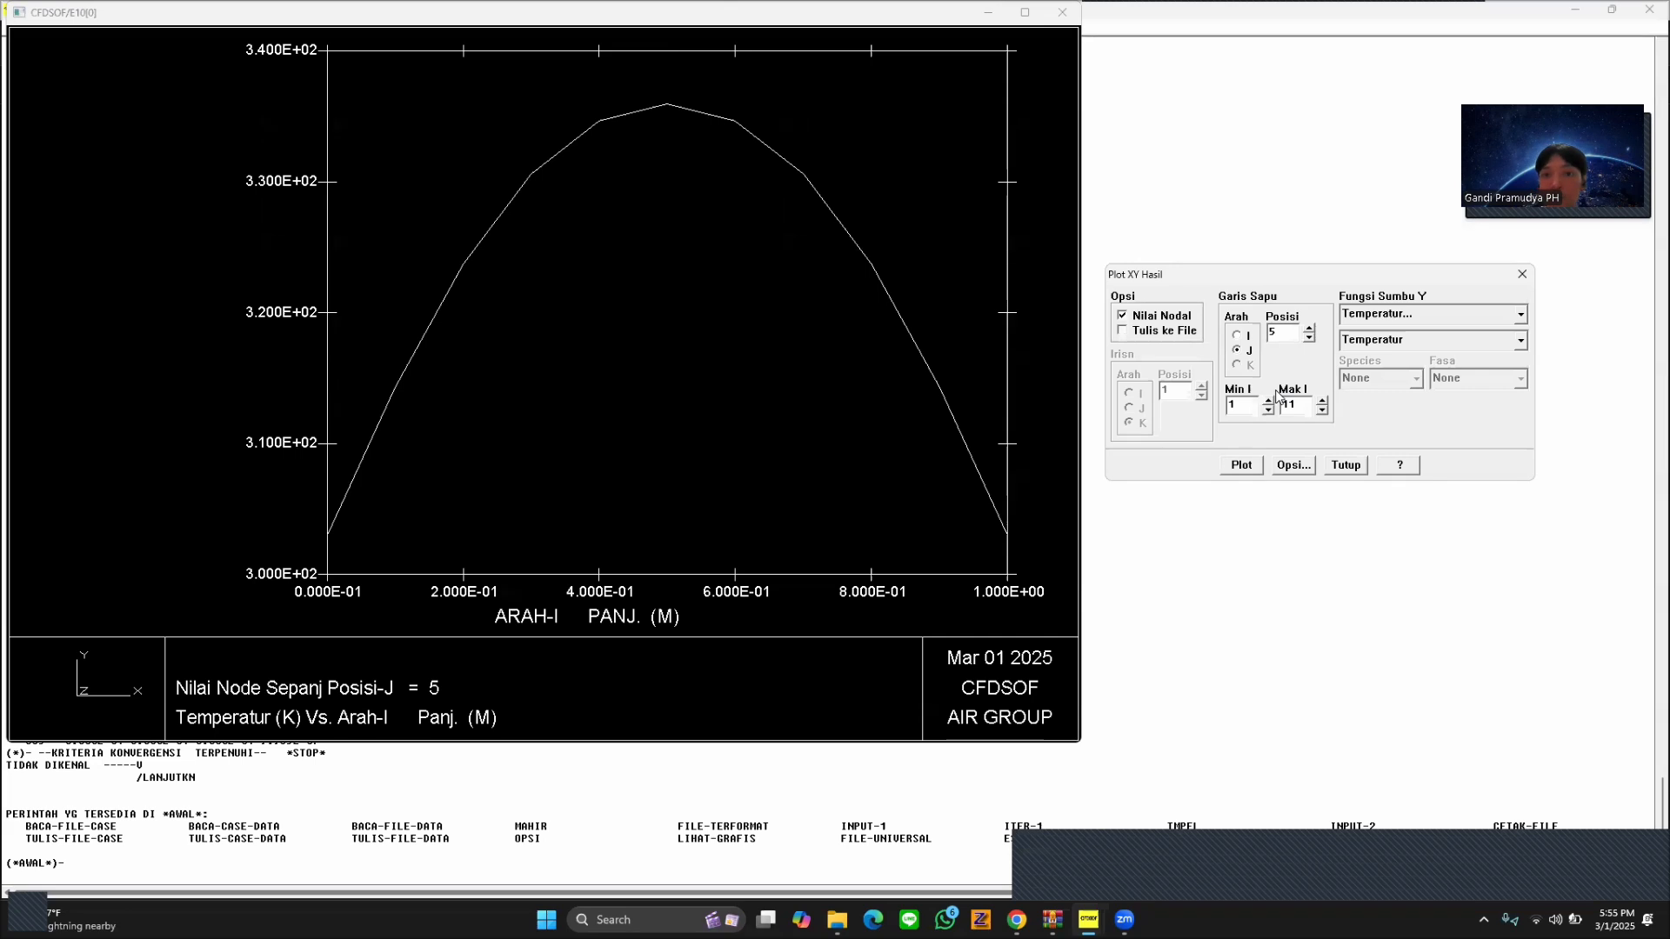
click(1309, 329)
click(1244, 466)
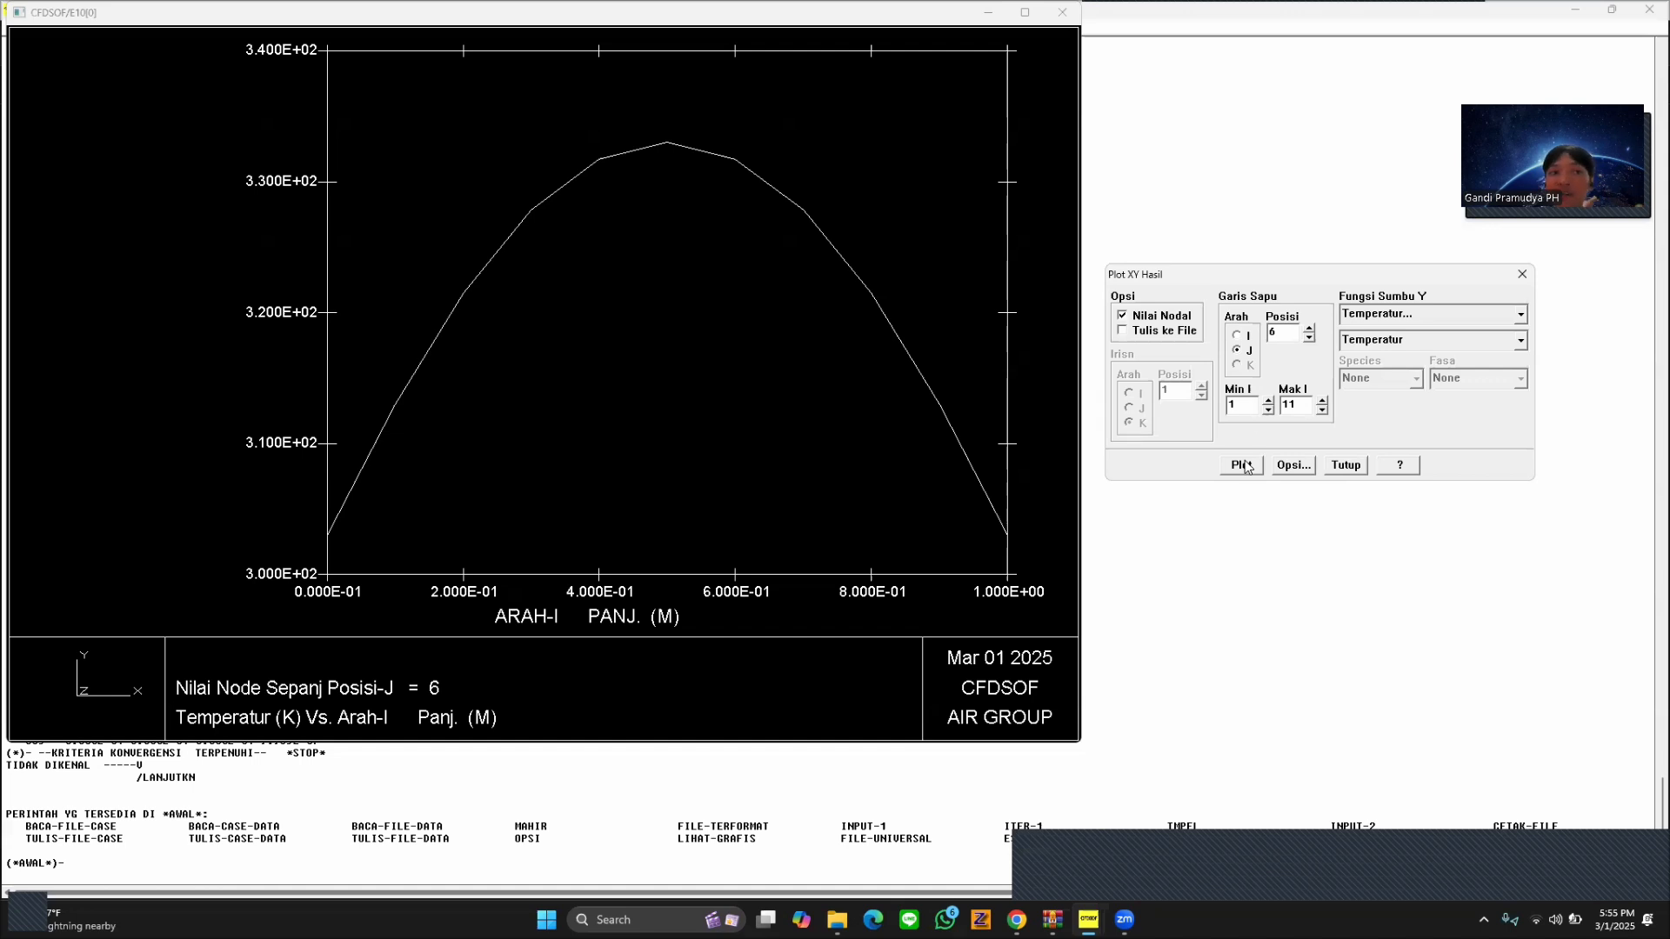
Plot the temperature profiles along the J-direction sweep line at positions 7, 8 and 9 in turn.
click(1310, 328)
click(1260, 467)
click(1310, 328)
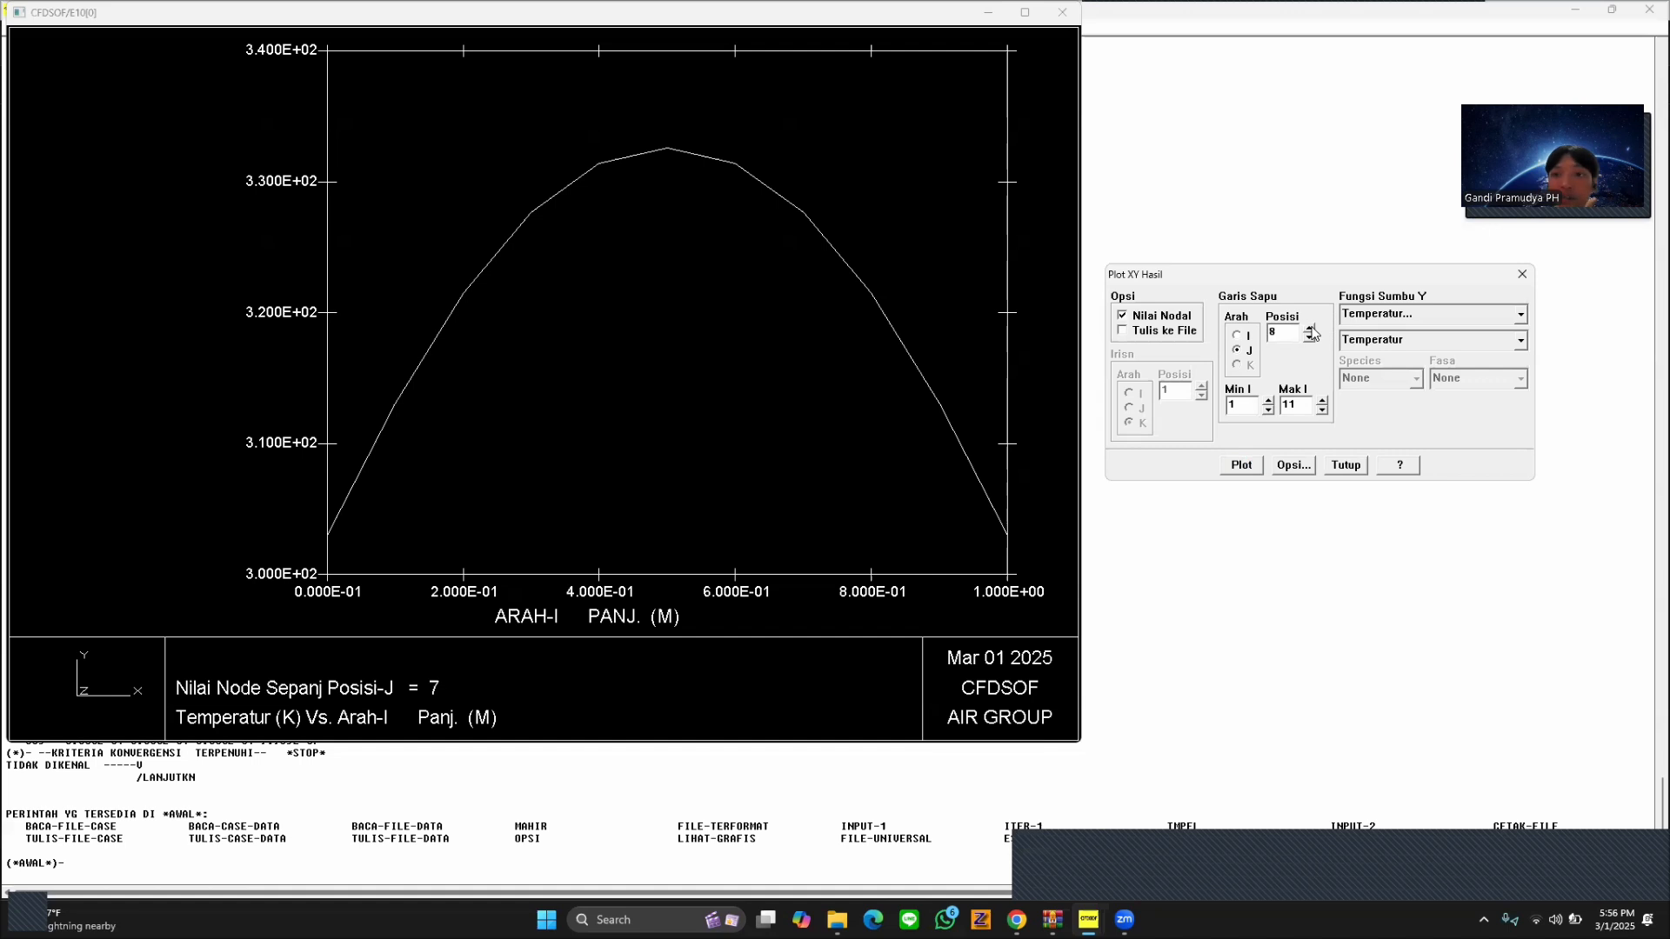
click(1249, 466)
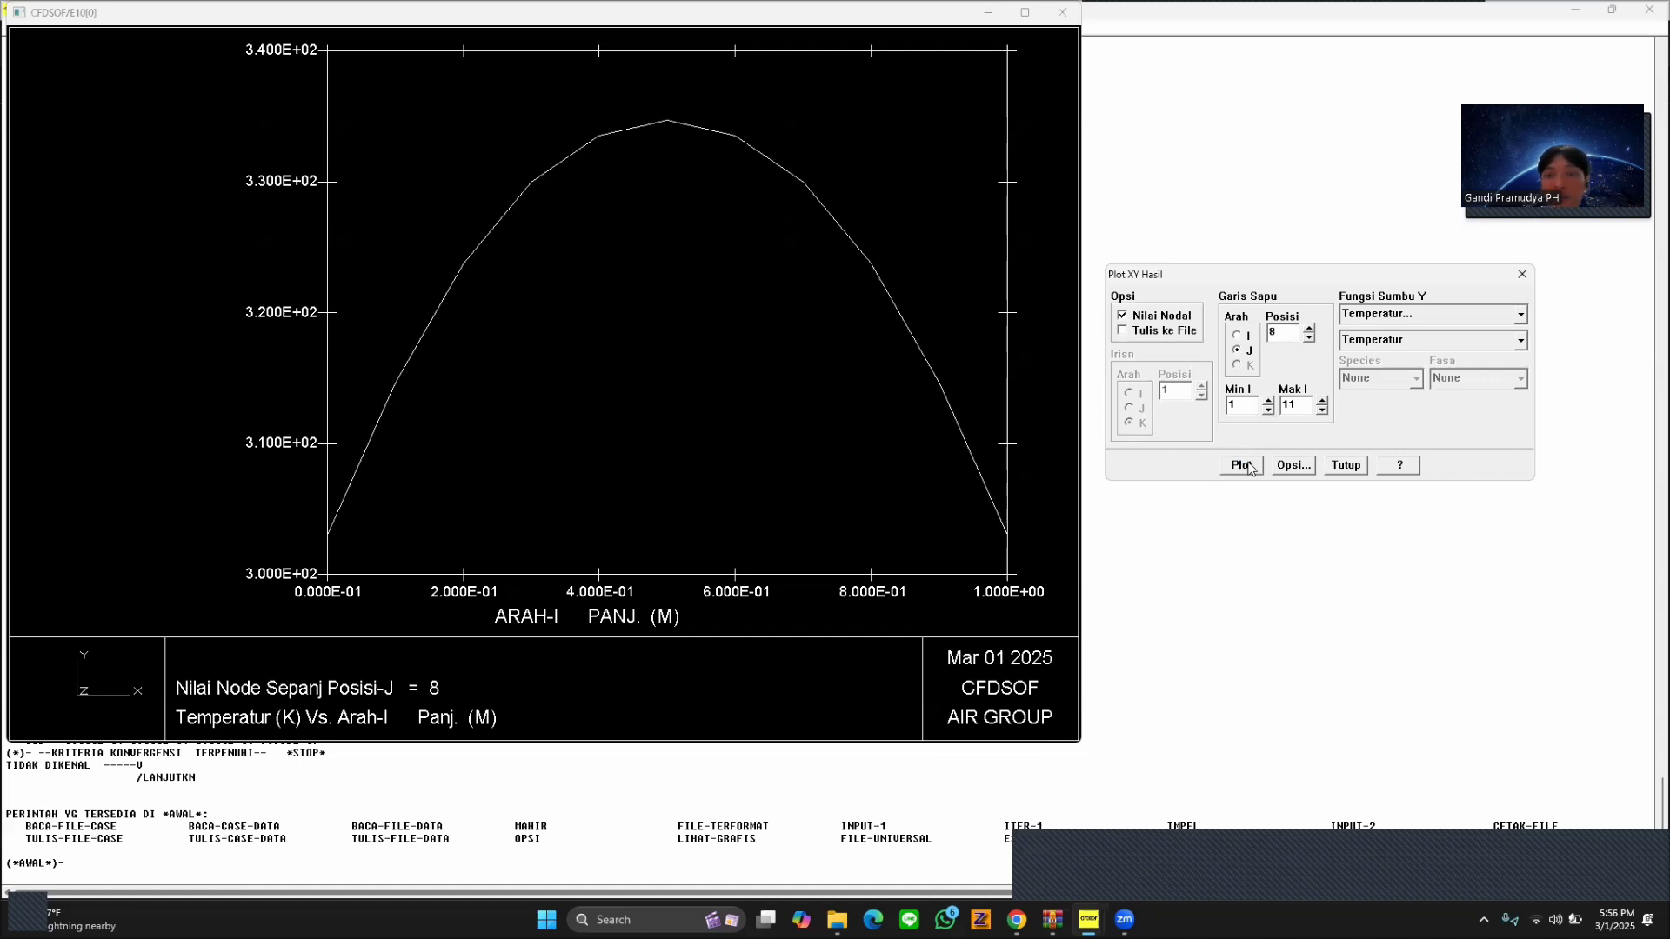
click(1309, 329)
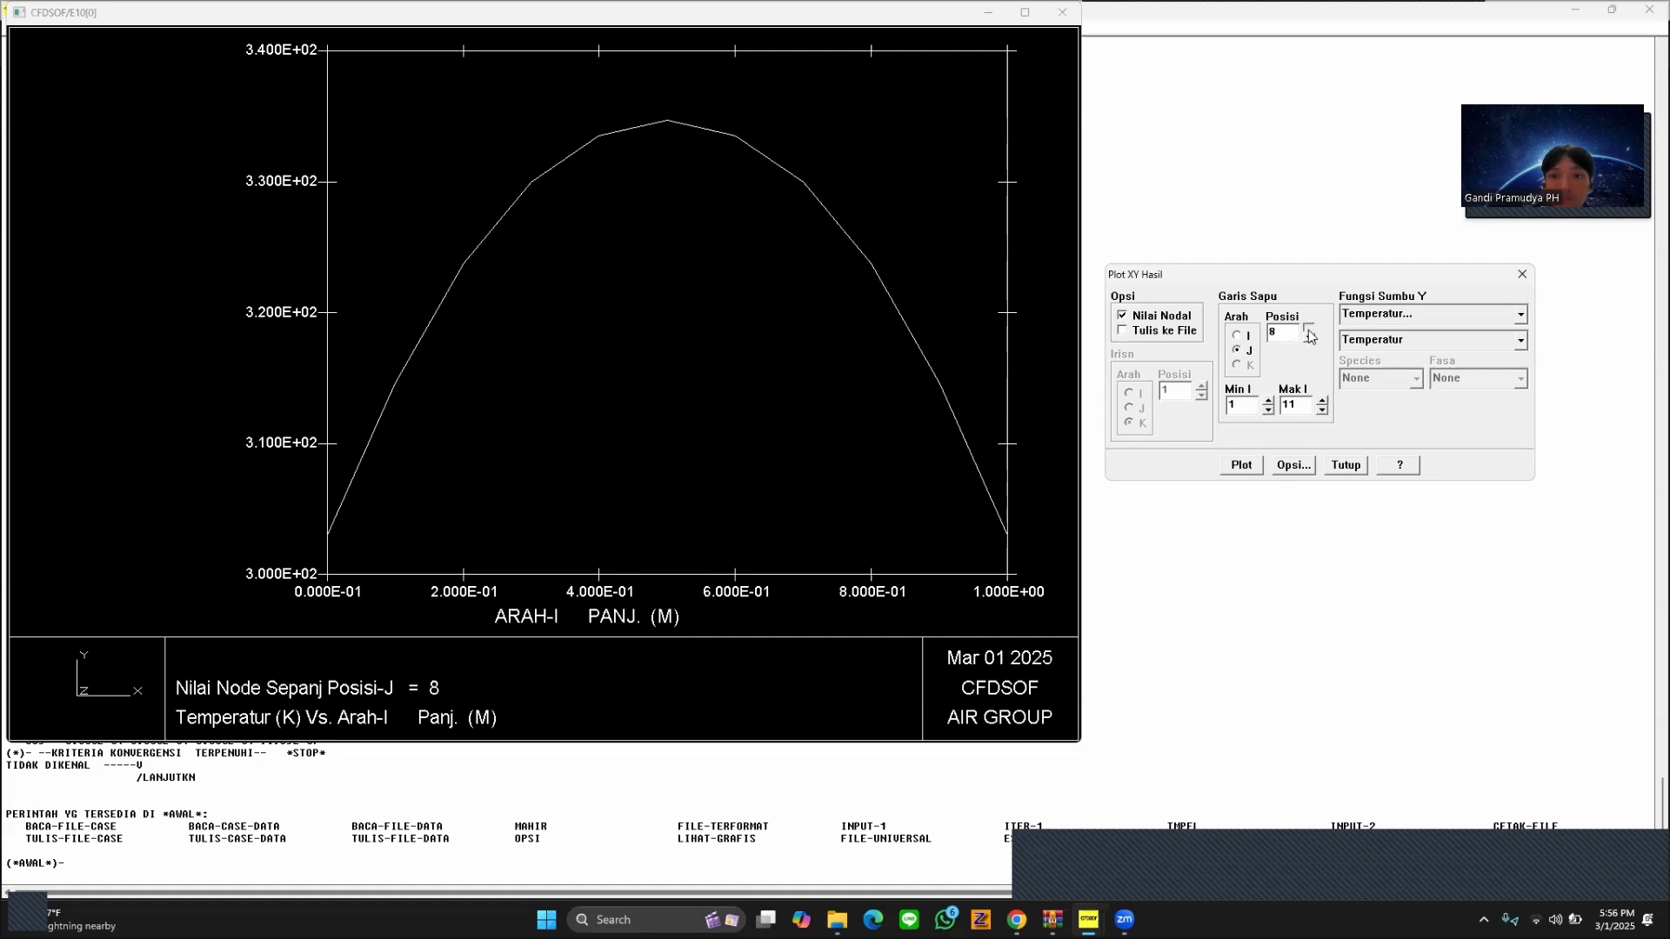
click(1254, 469)
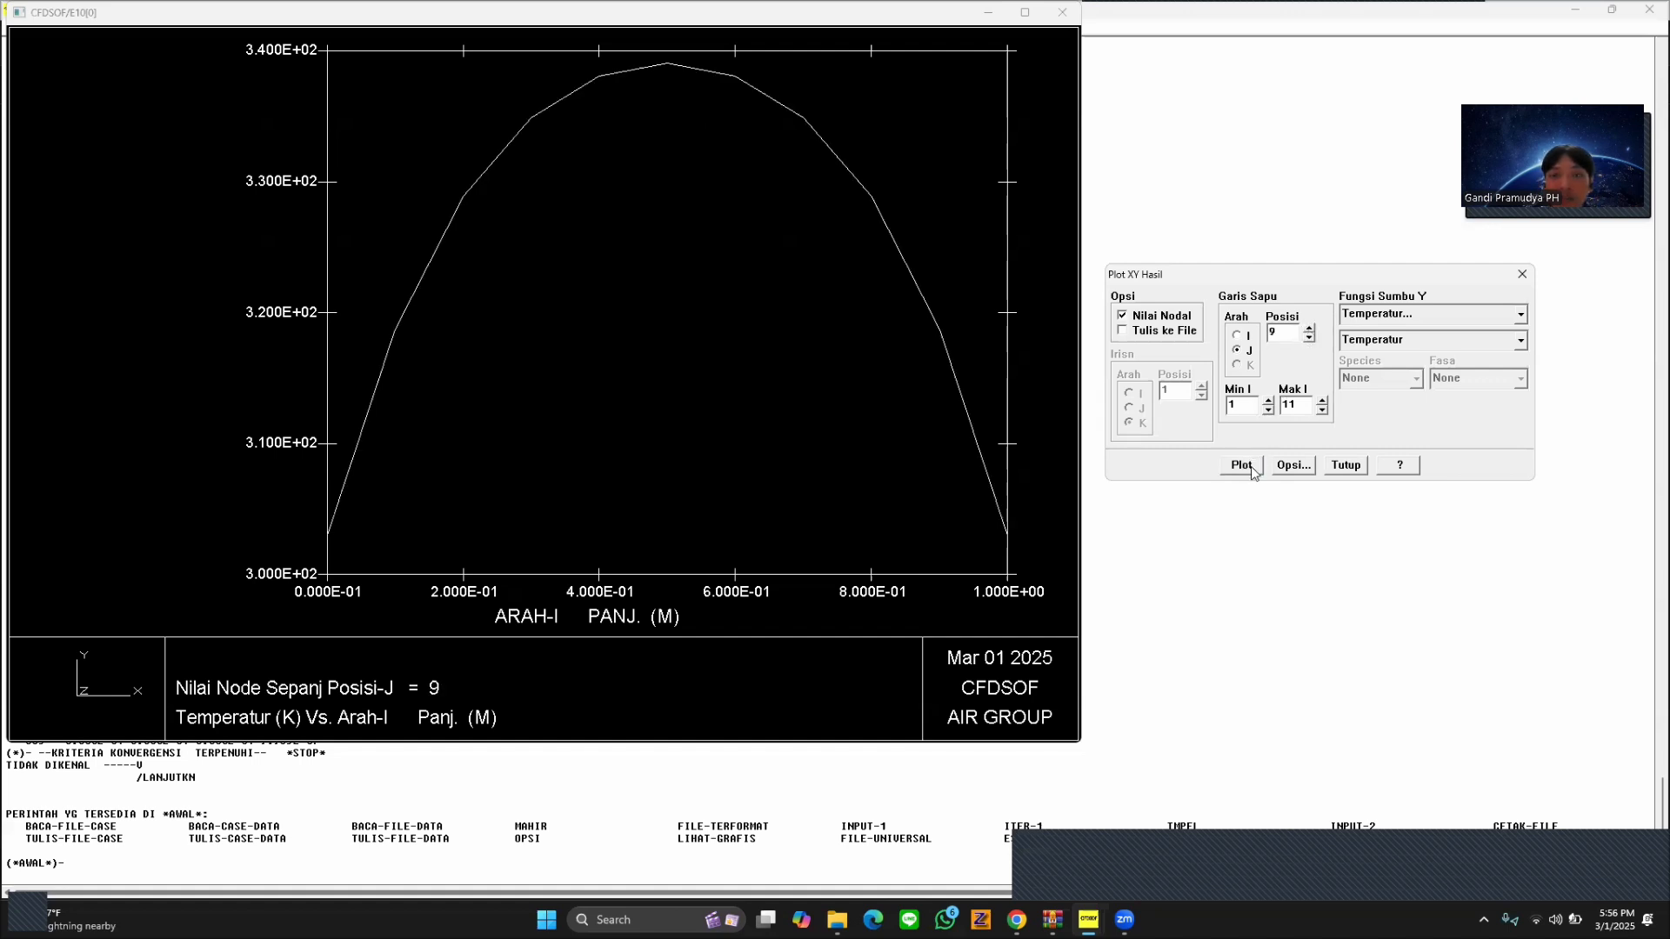
Plot the temperature profiles at J positions 10 and 11, examine the last one and close the graph.
click(1309, 329)
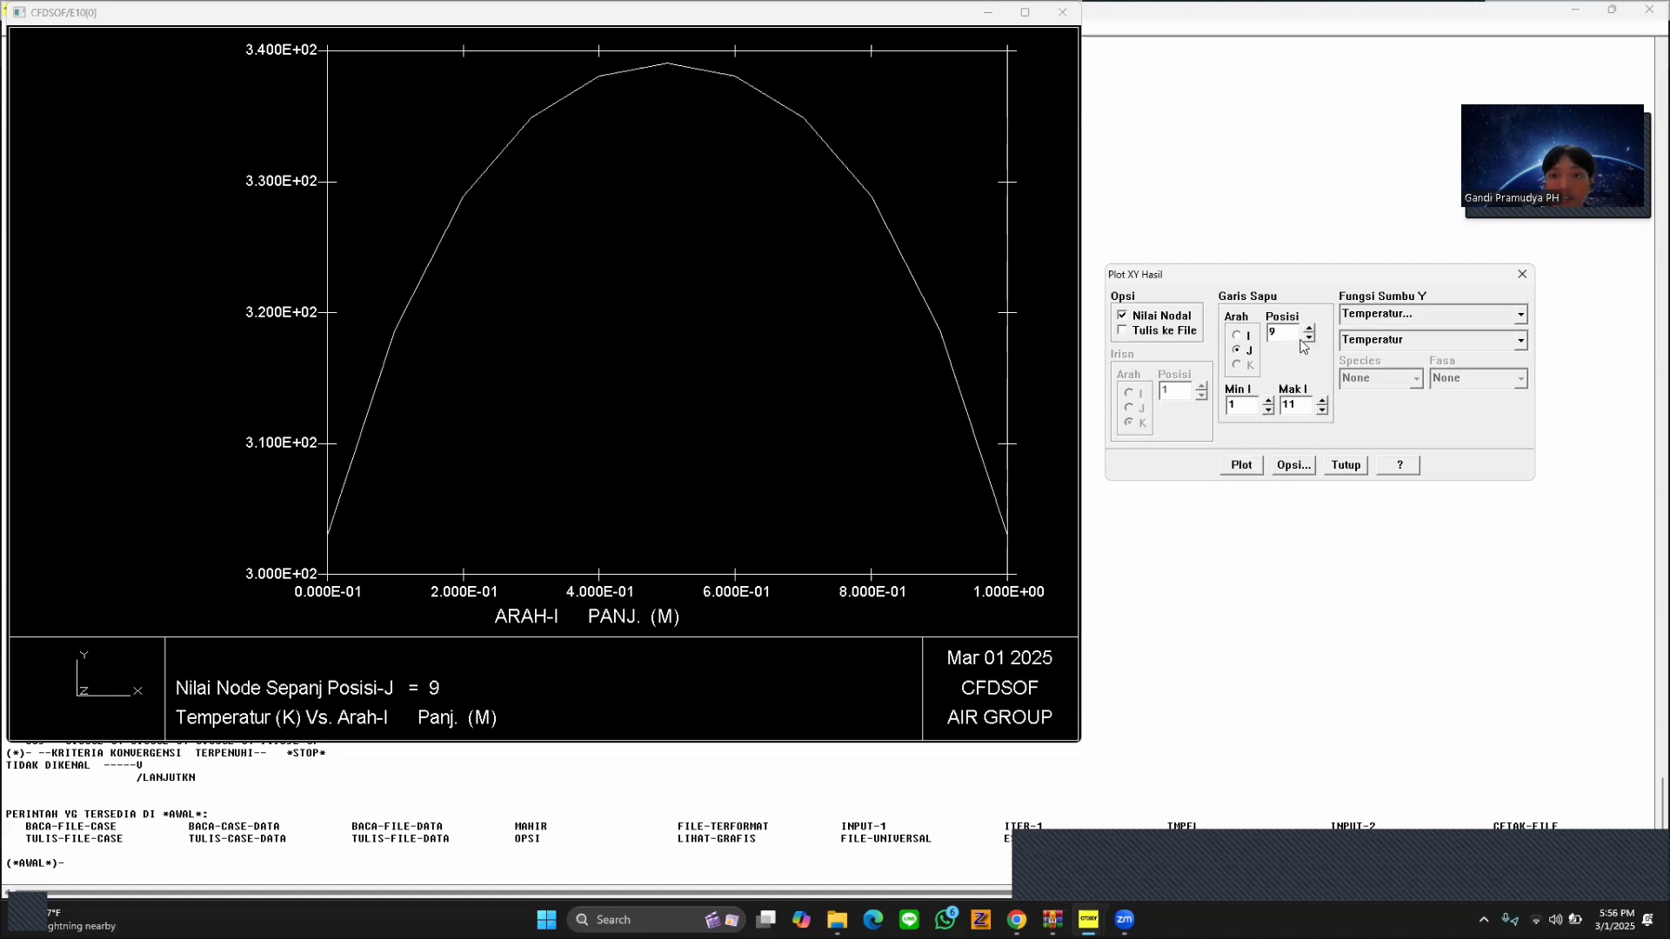
click(1242, 466)
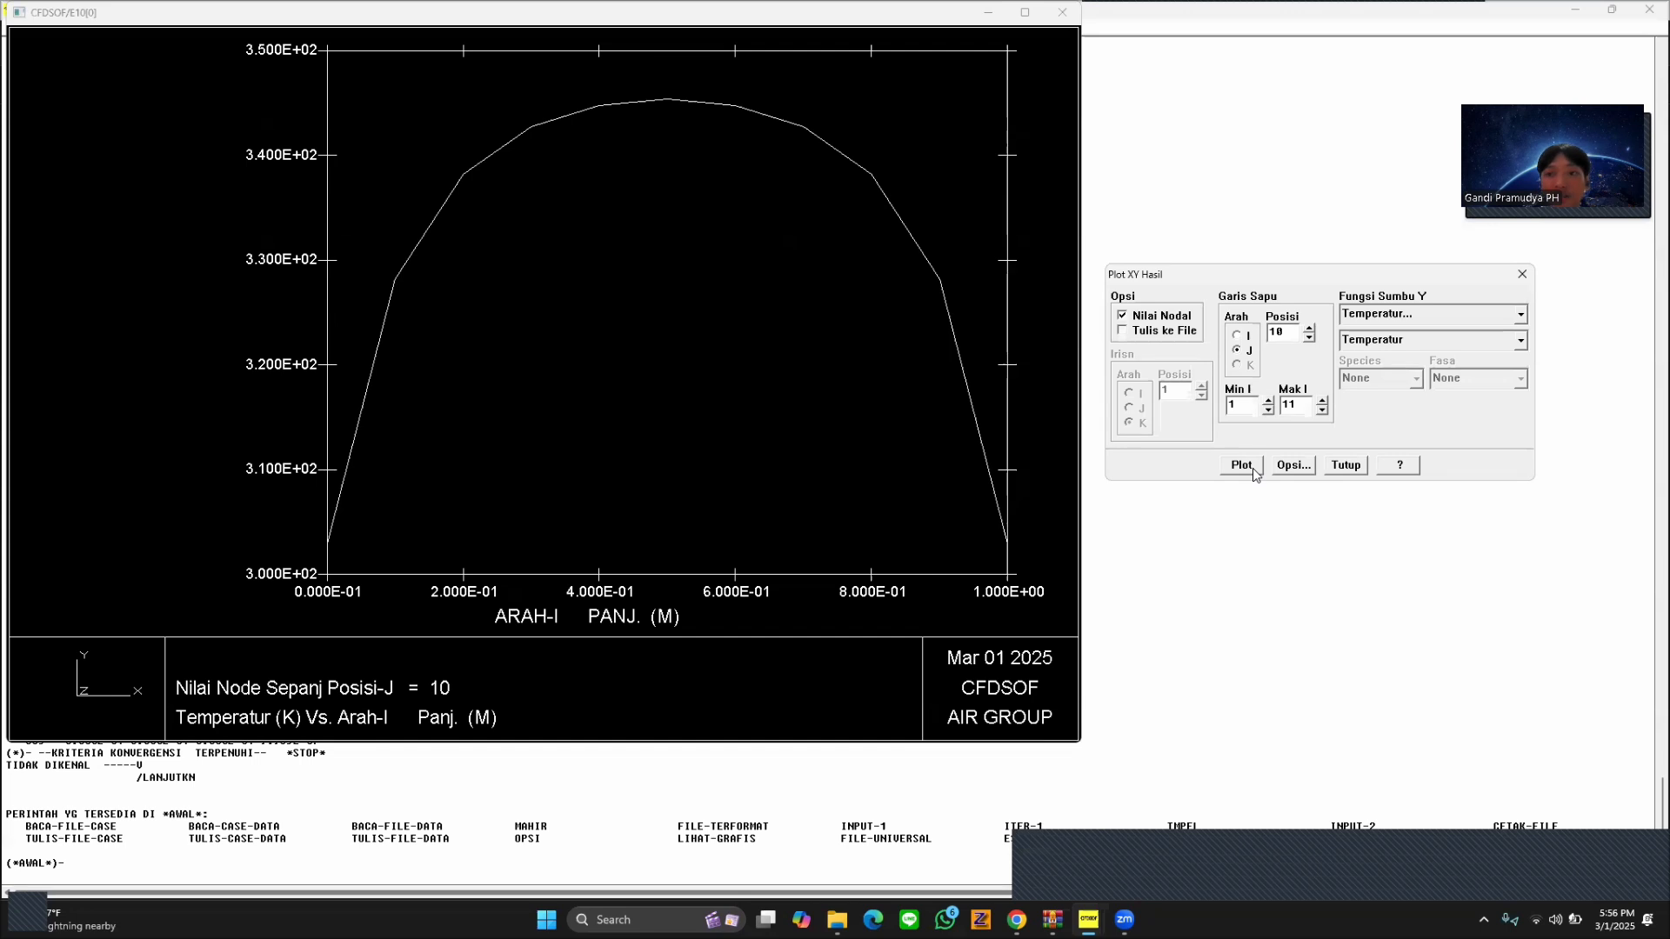
click(1309, 329)
click(1250, 472)
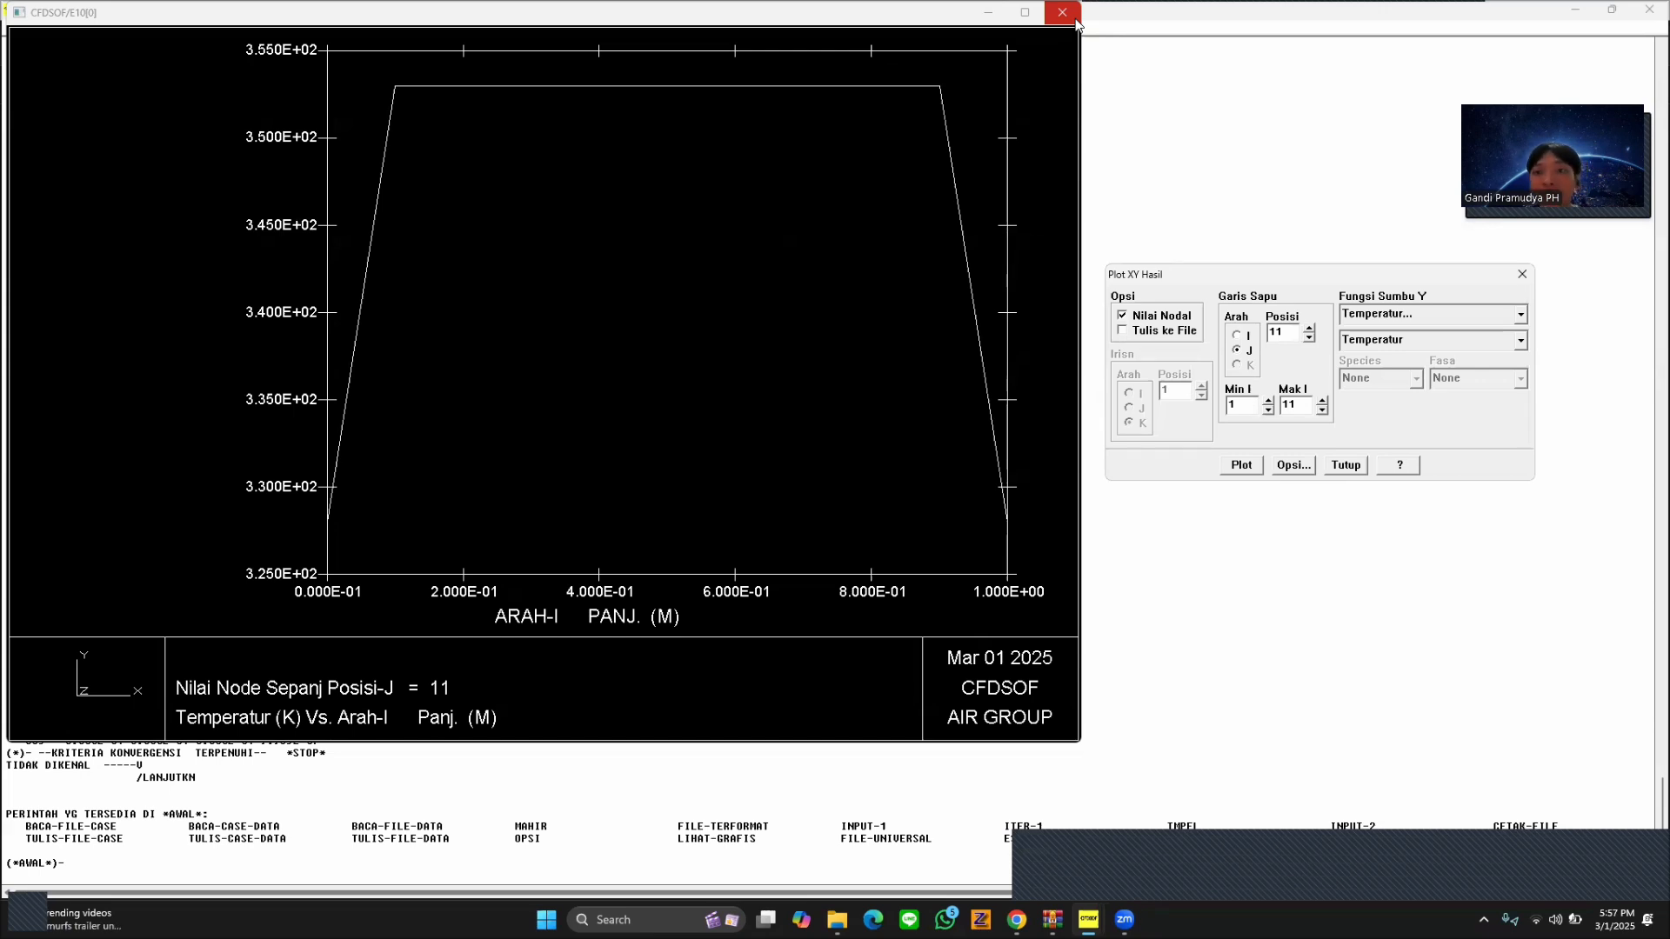
click(1076, 19)
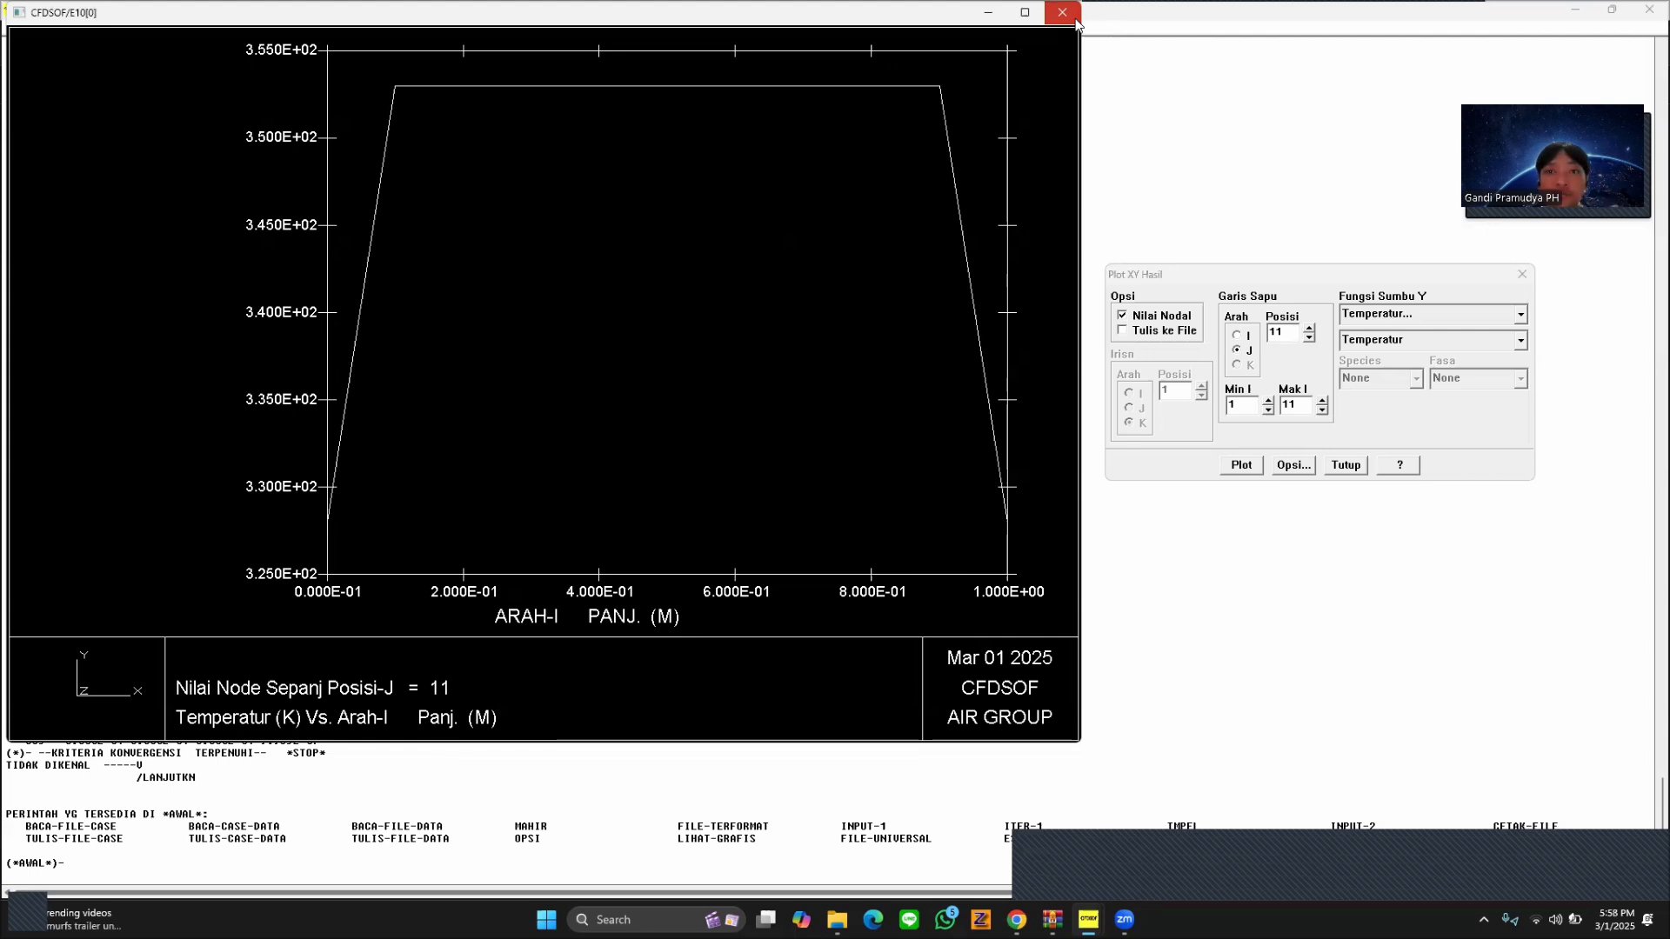
click(1064, 12)
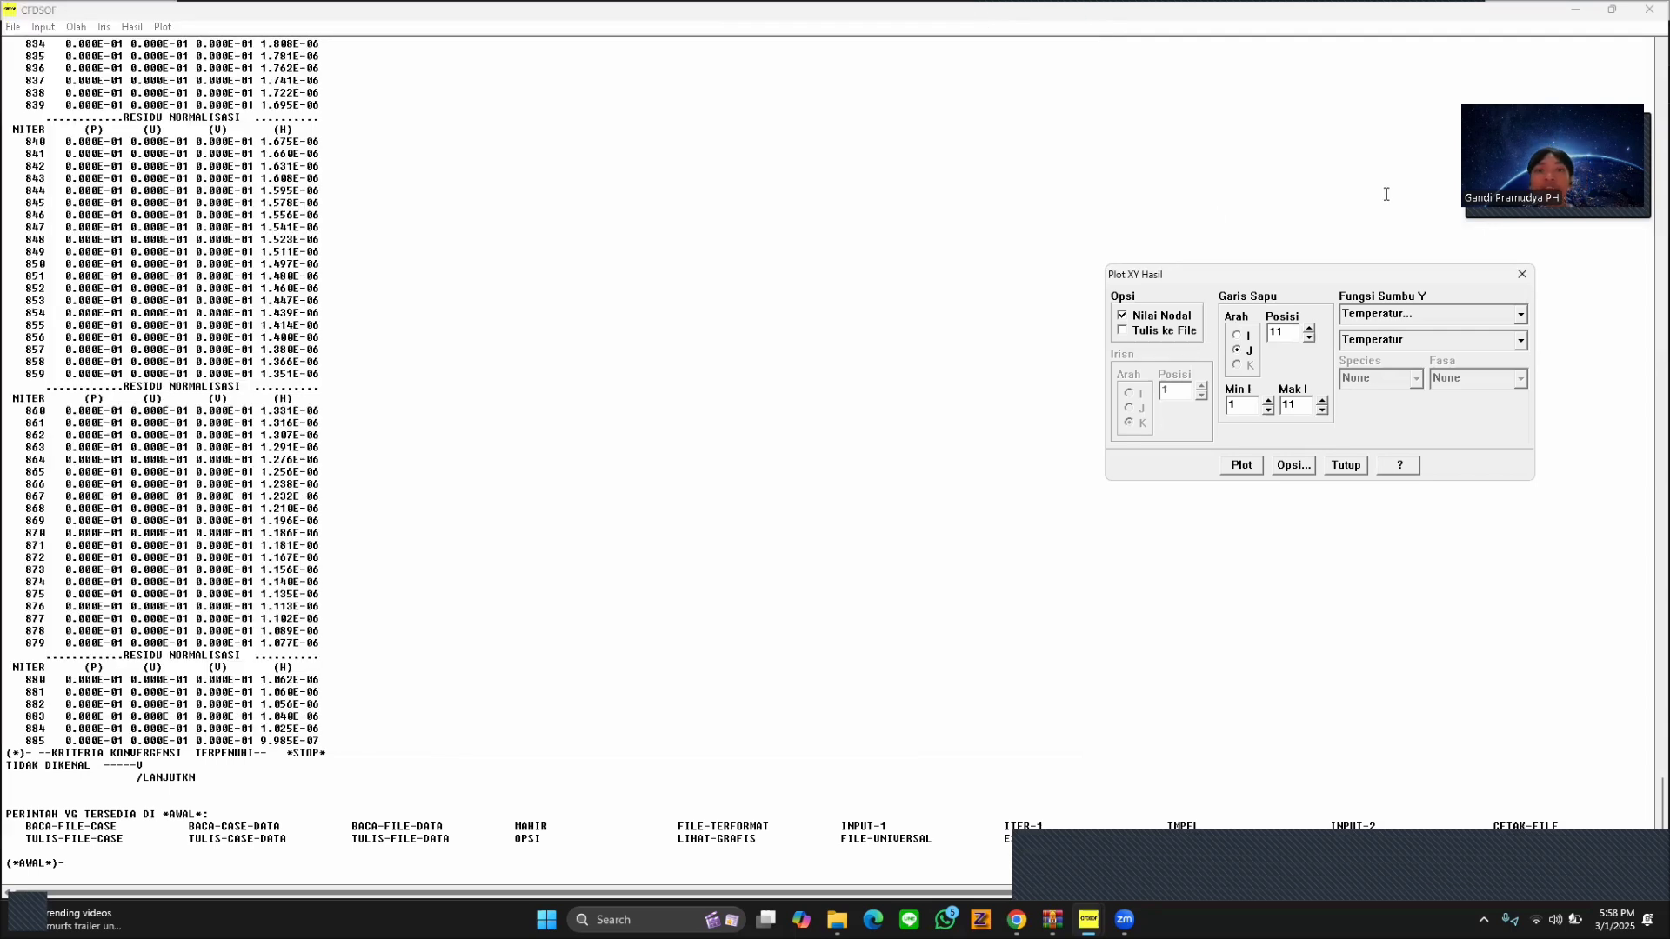